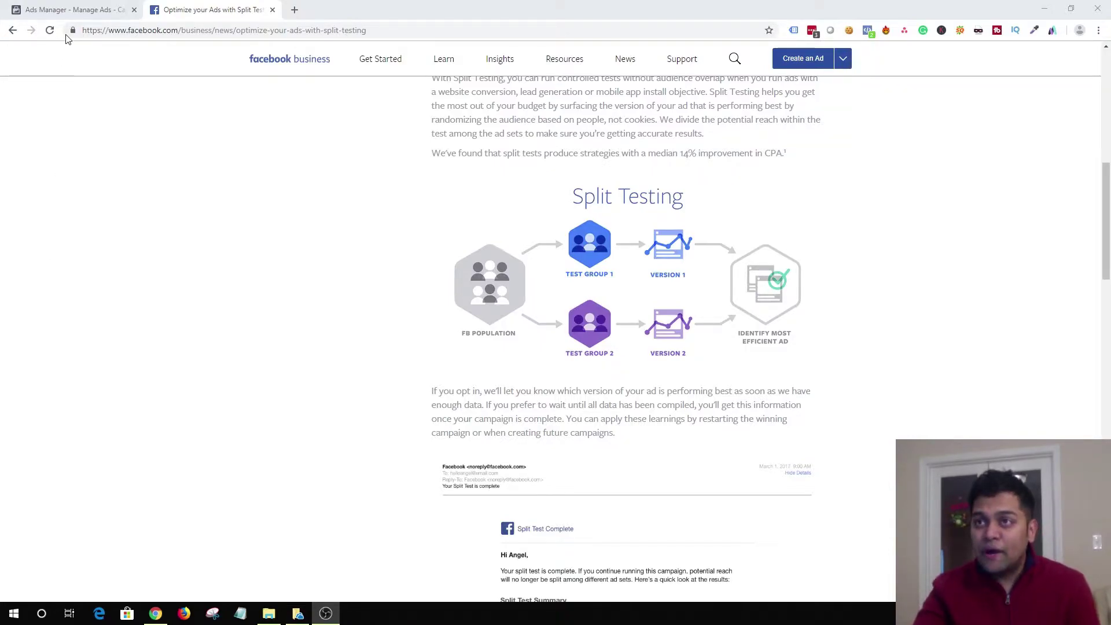
Switch to Ads Manager and create a new campaign with Traffic as the marketing objective.
left_click(64, 10)
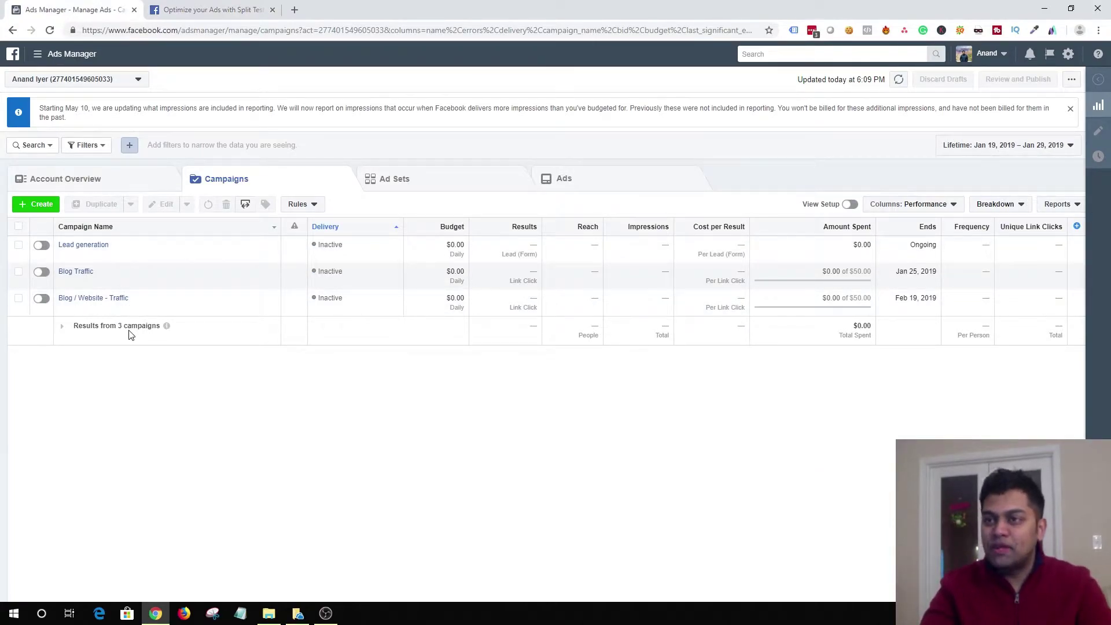
left_click(40, 208)
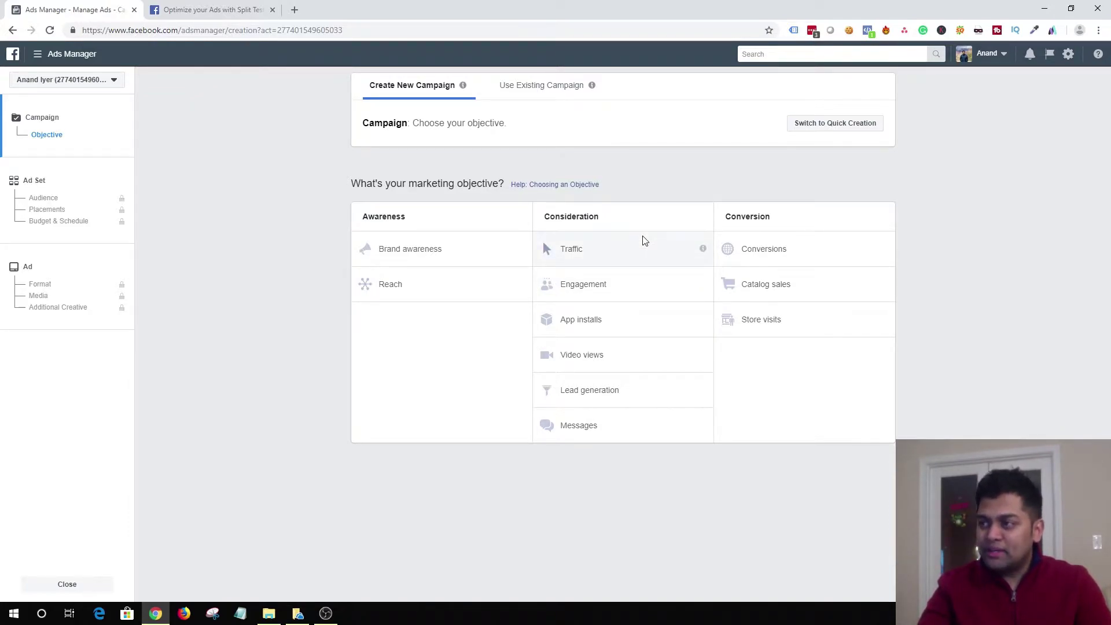
left_click(620, 255)
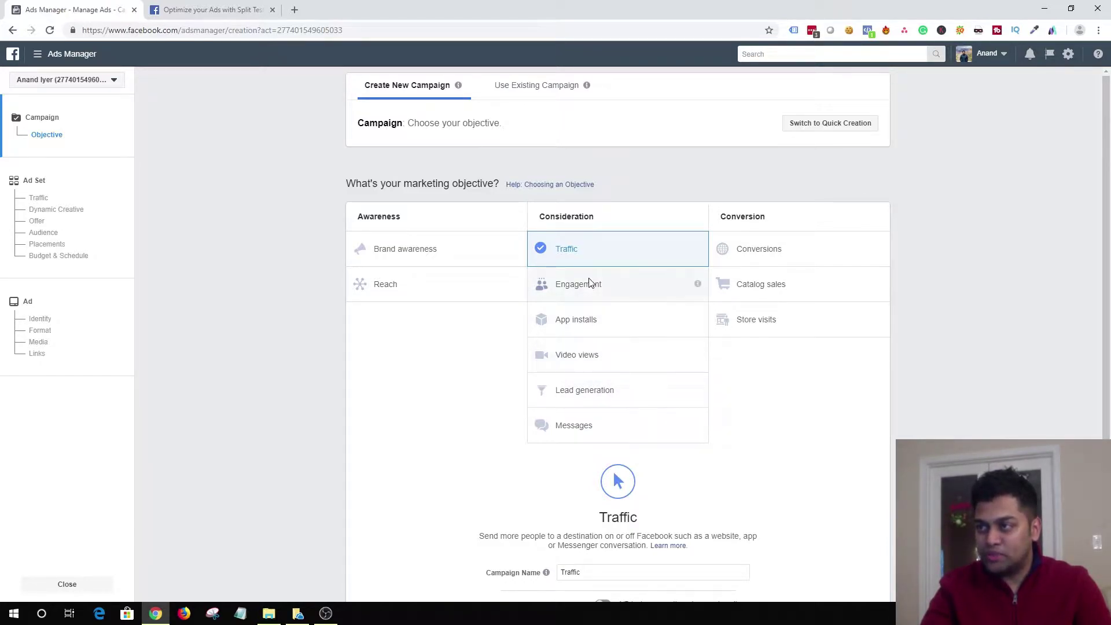
Name the campaign "Traffic - Blog Promotion".
scroll(677, 405, "down", 1)
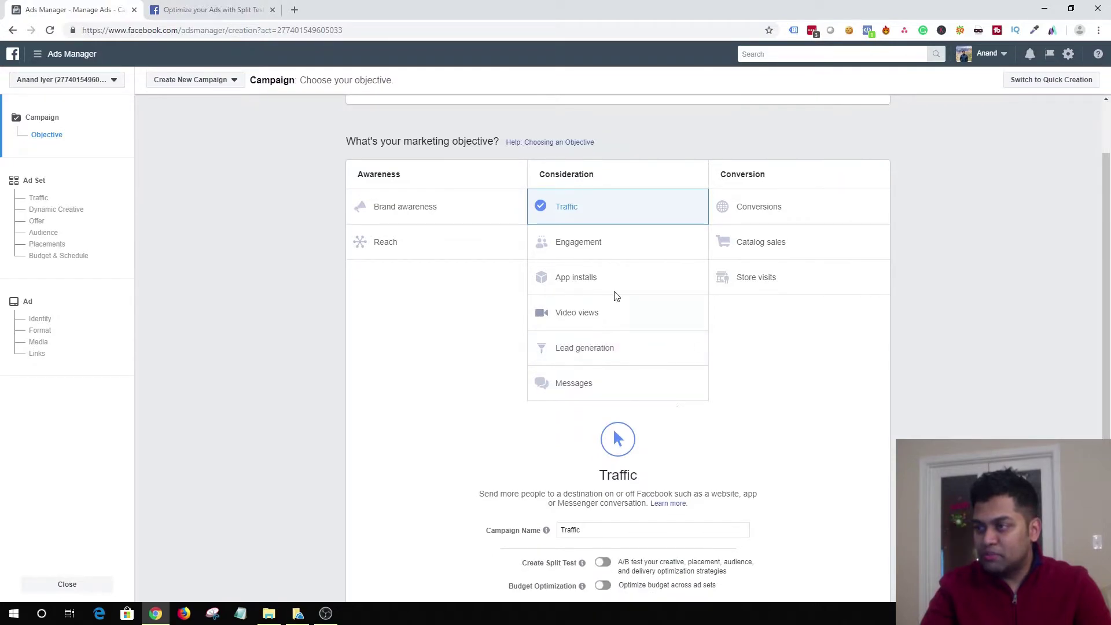
scroll(584, 237, "down", 2)
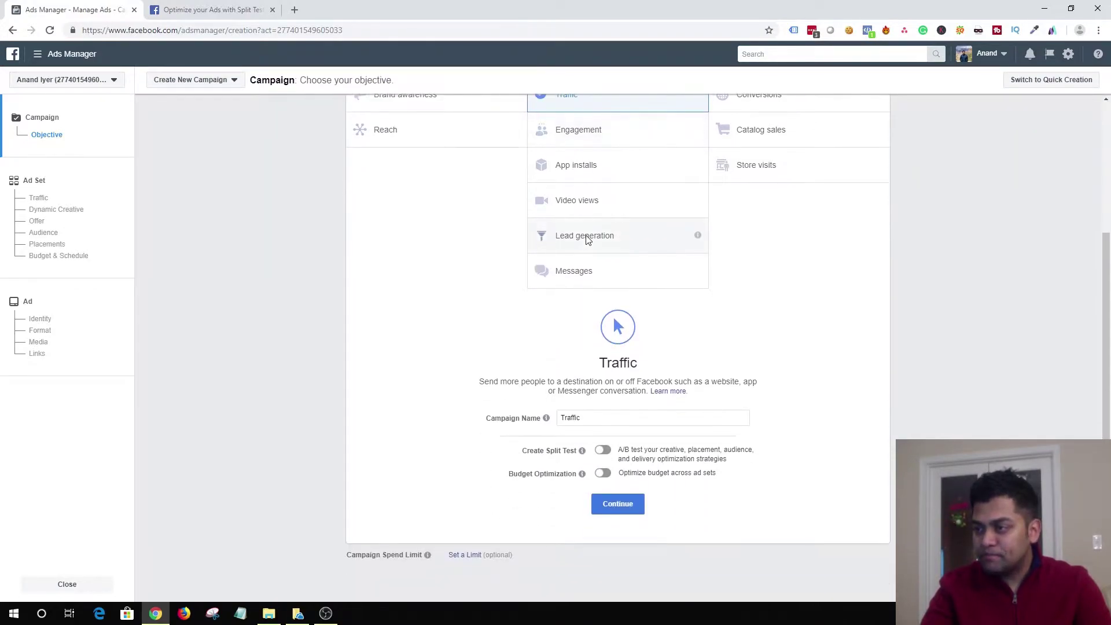
left_click(590, 419)
double_click(590, 419)
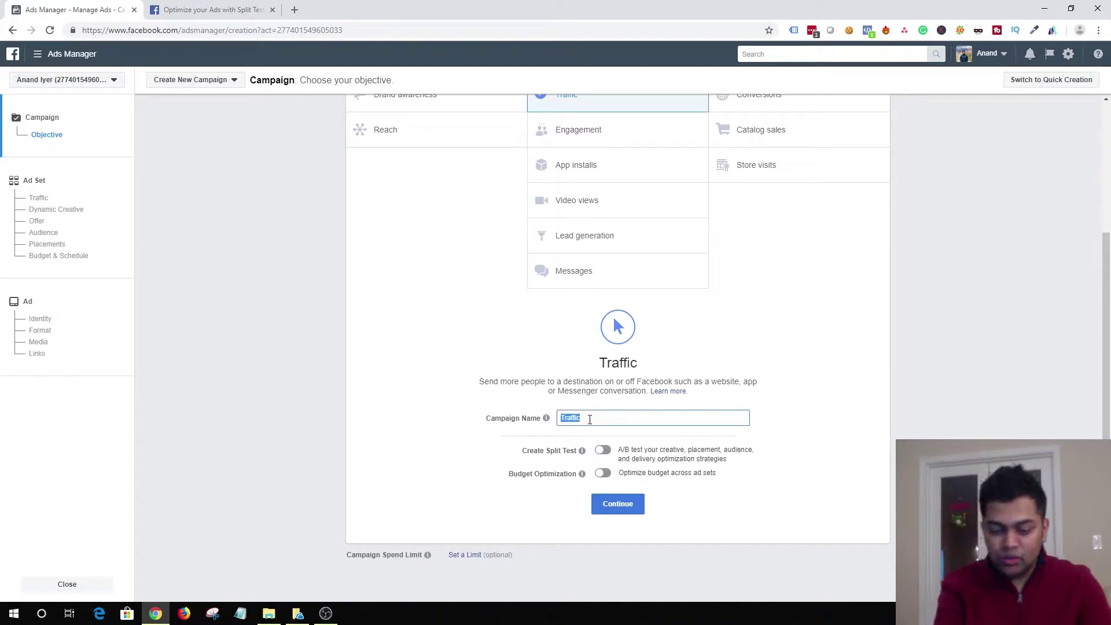
type("Traffic - Blog Promotion")
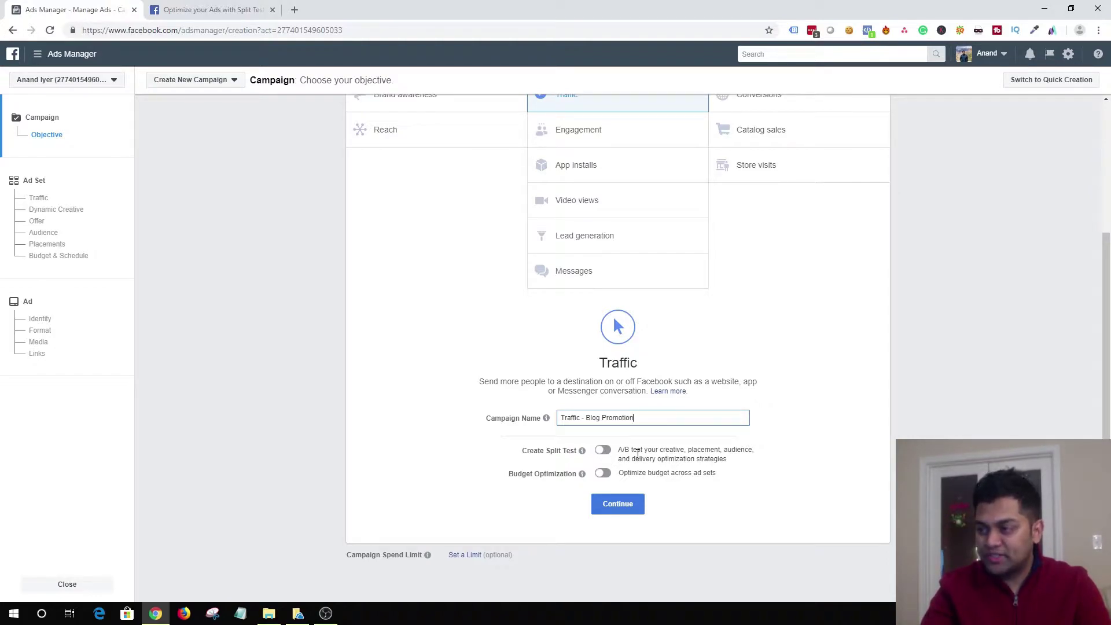
Enable Create Split Test for the campaign and continue to the ad set setup.
left_click_drag(618, 452, 764, 459)
left_click(757, 459)
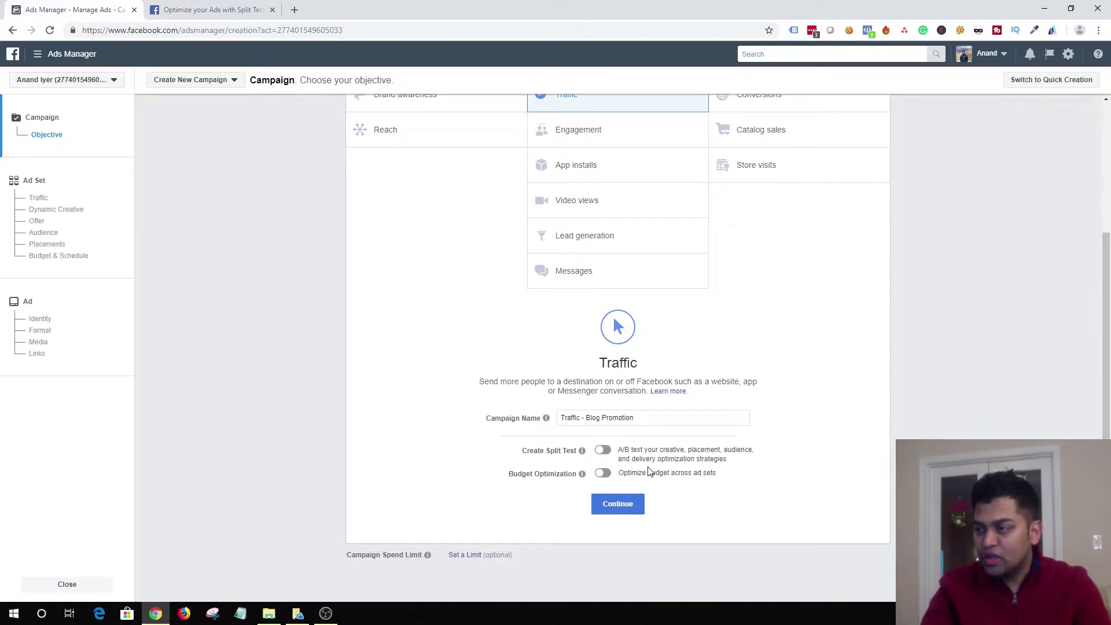
left_click(604, 451)
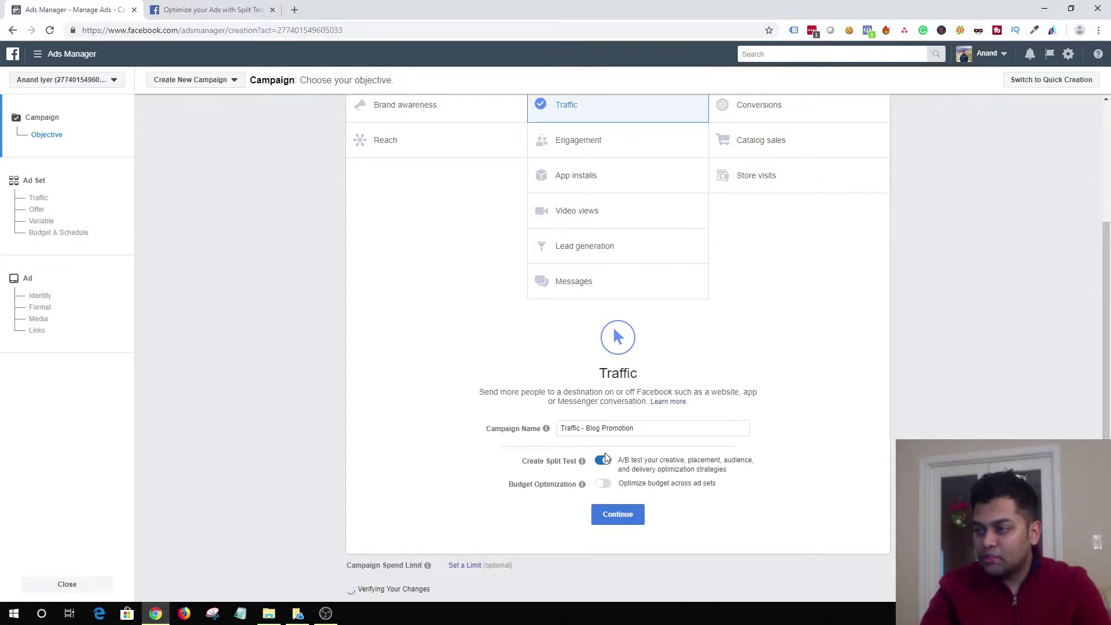
left_click(610, 507)
left_click(609, 502)
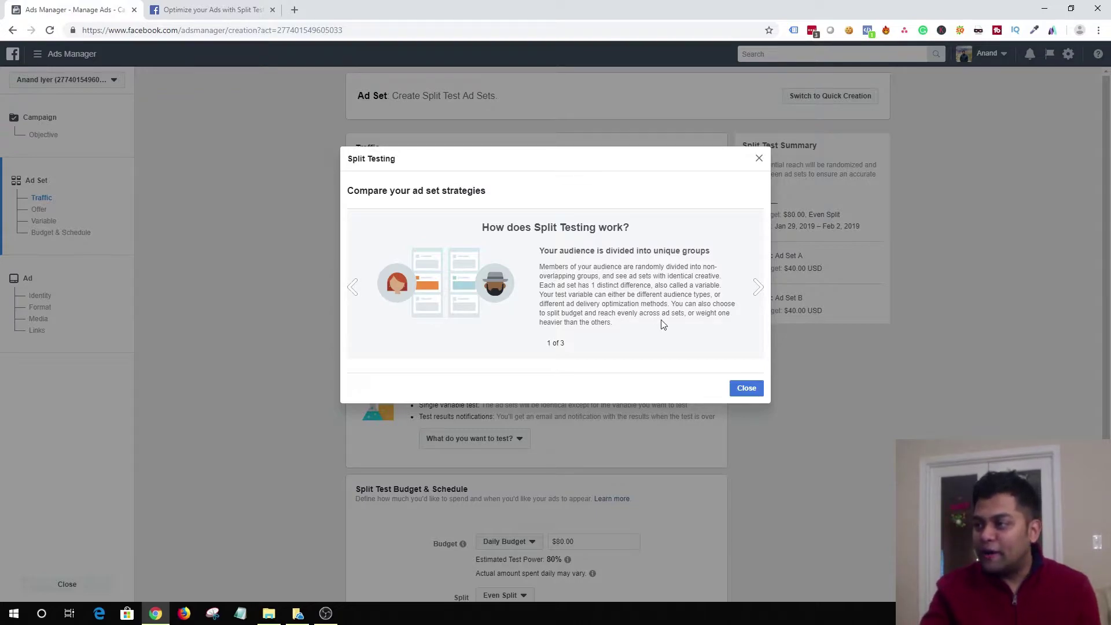
Read through the remaining pages of the introduction on how split testing works and close it.
left_click(759, 287)
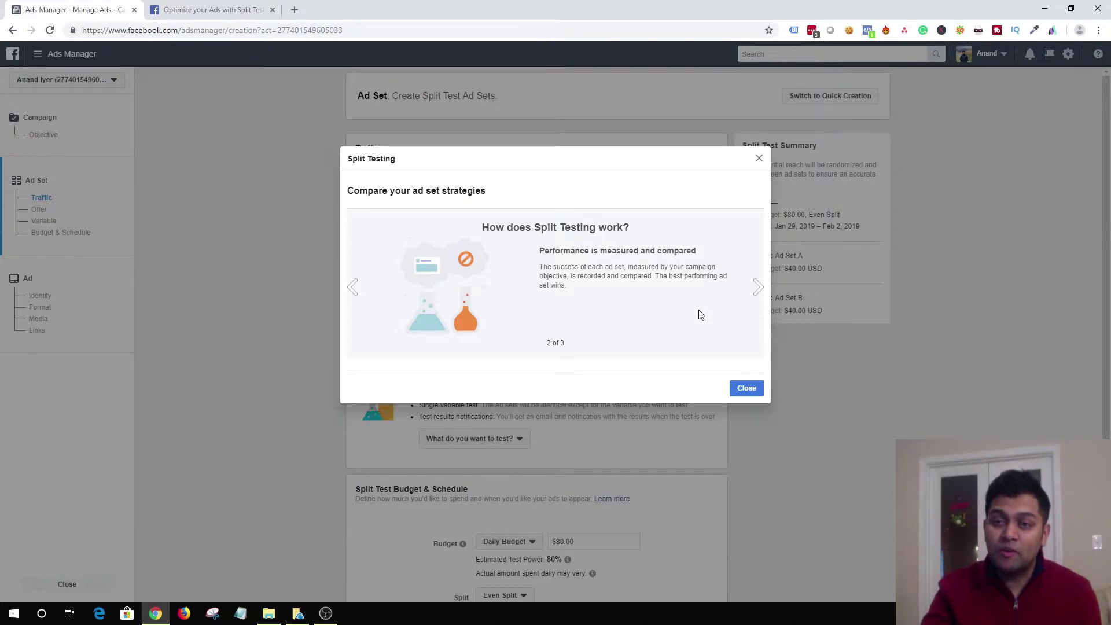
left_click(760, 291)
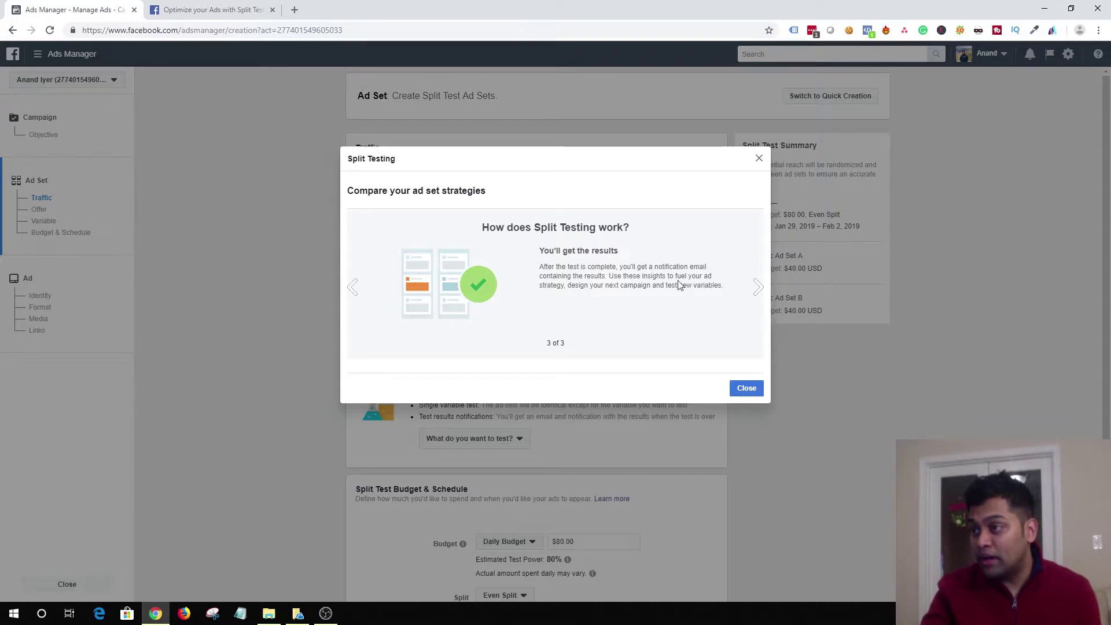
left_click_drag(540, 276, 606, 279)
left_click(656, 307)
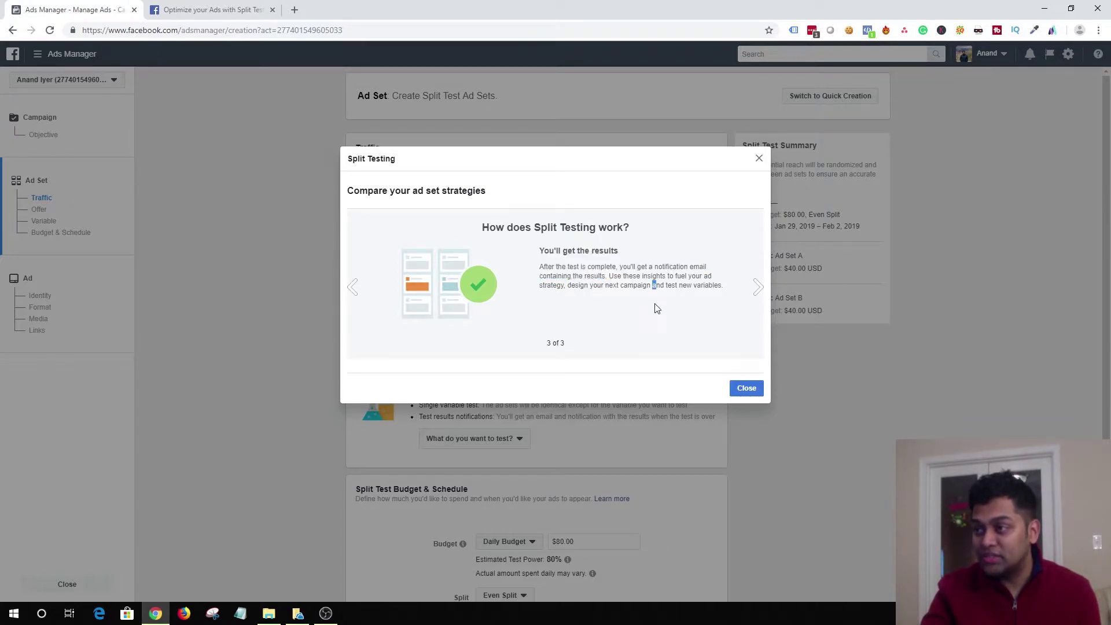
left_click(747, 389)
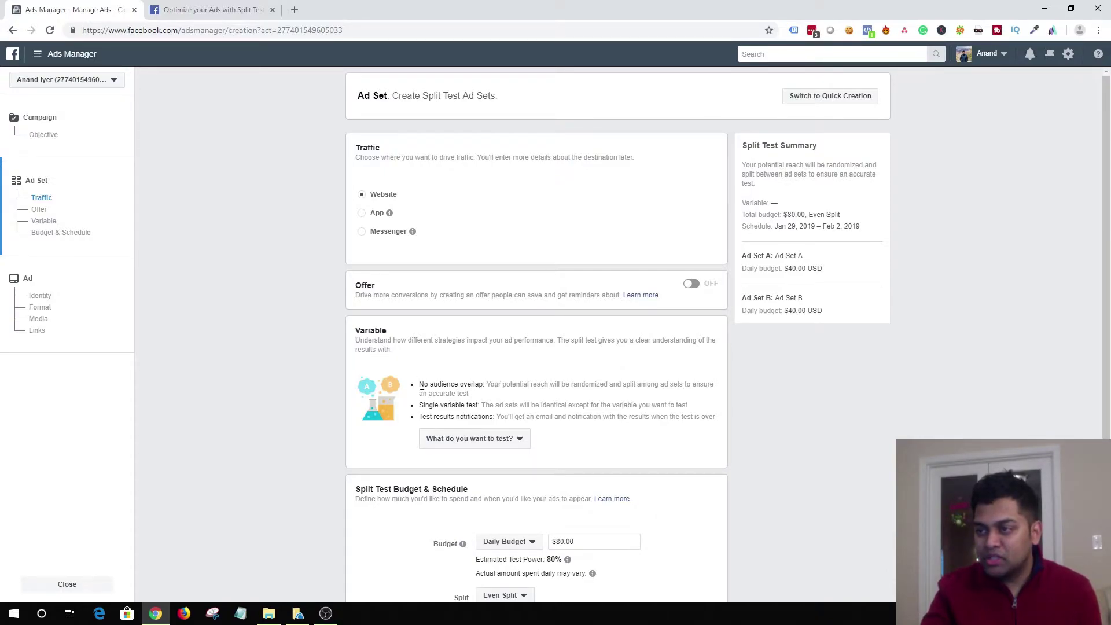
Choose Placement as the variable to test in the split test.
left_click_drag(421, 385, 473, 385)
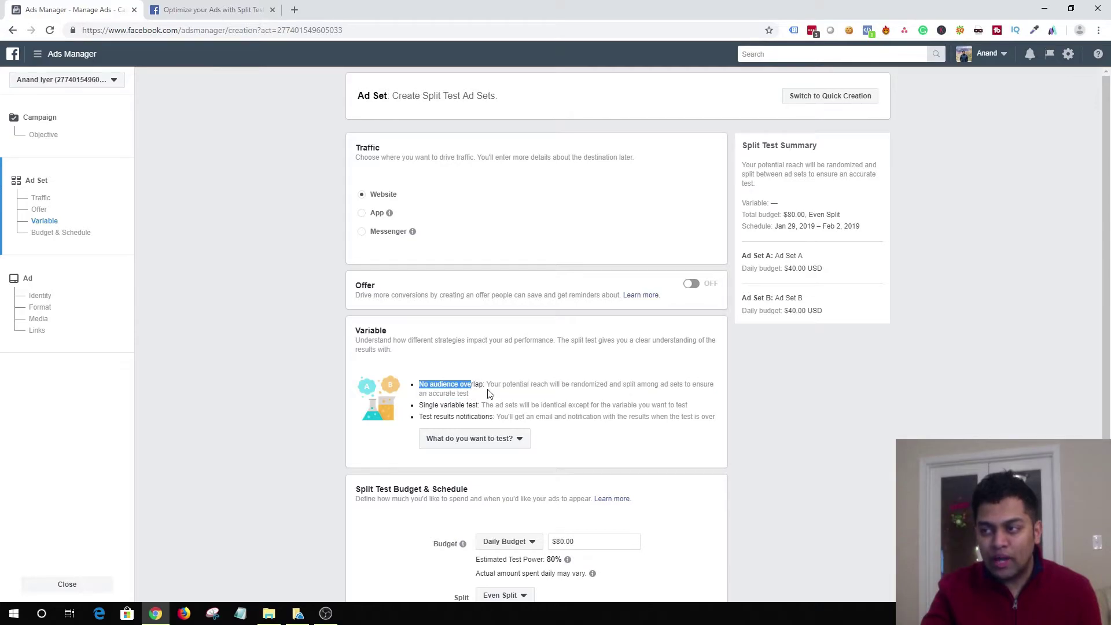
left_click(517, 402)
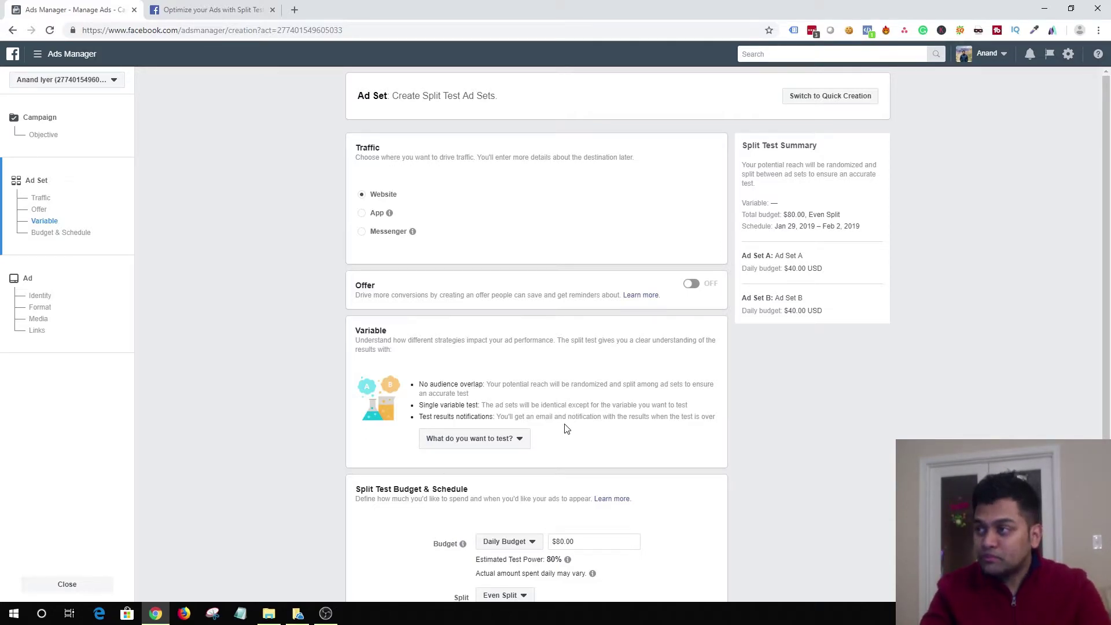
left_click(524, 441)
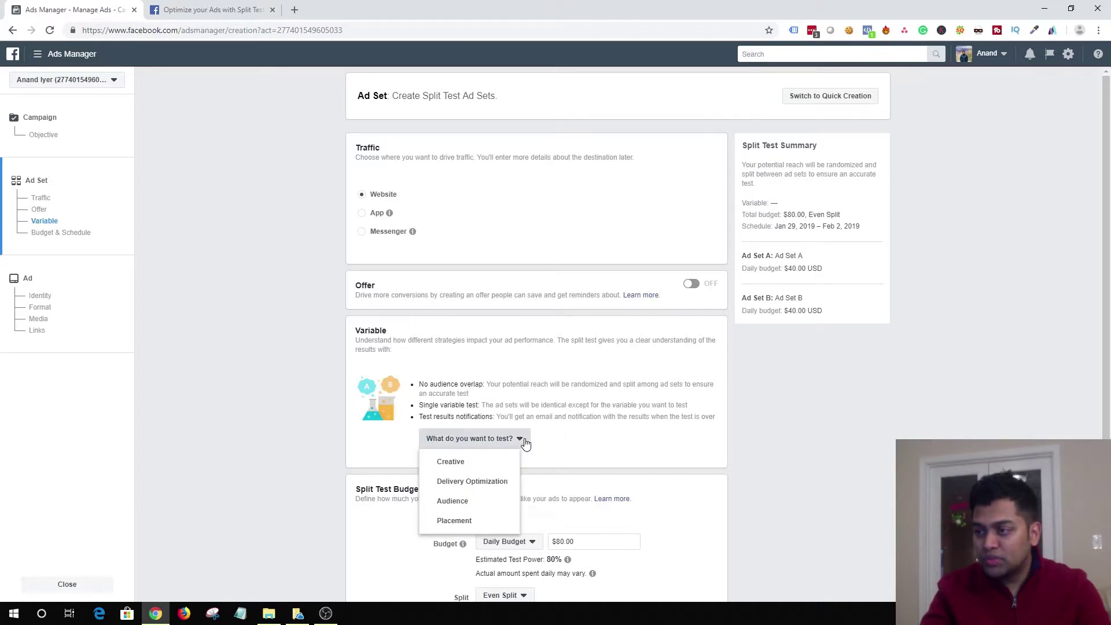
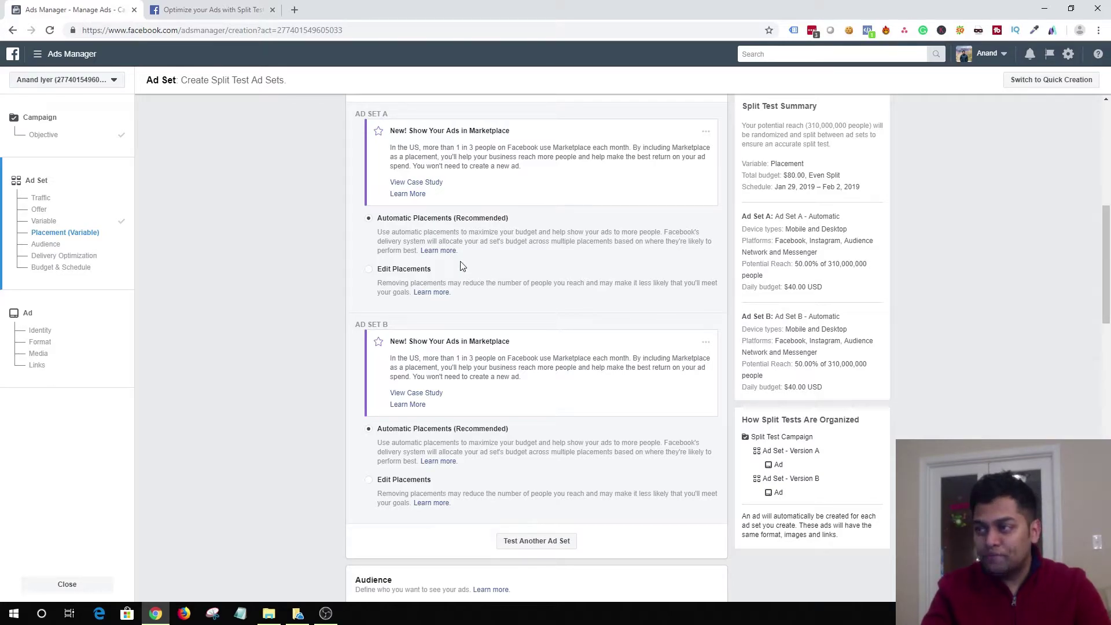
Switch Ad Set A to edited placements and keep only Facebook Feeds, excluding Instagram, Audience Network and Messenger.
left_click(368, 271)
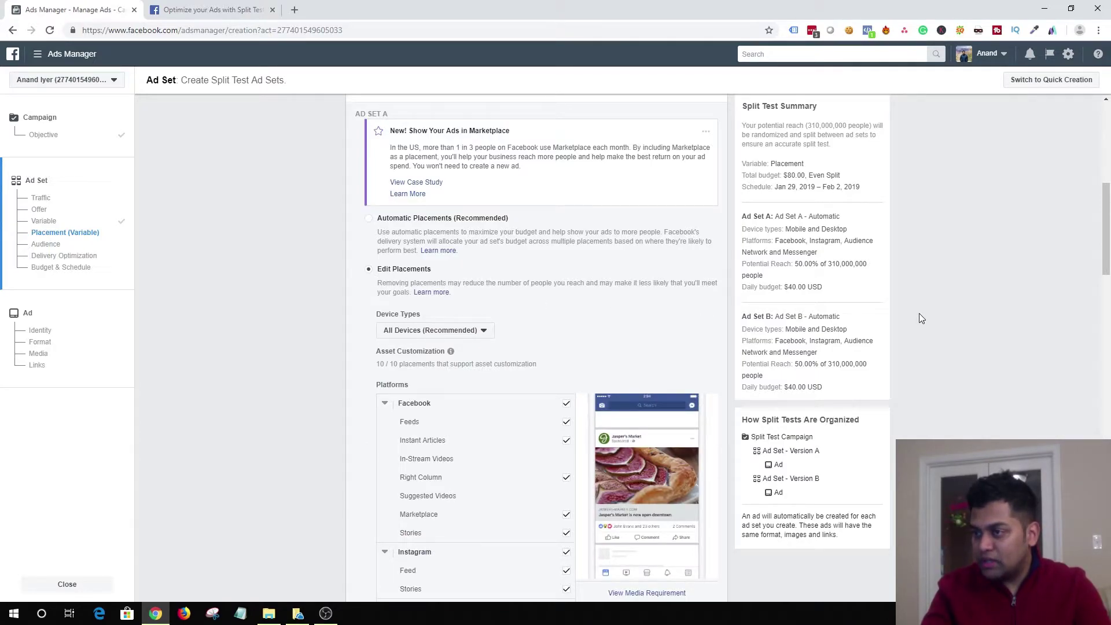
scroll(919, 313, "down", 5)
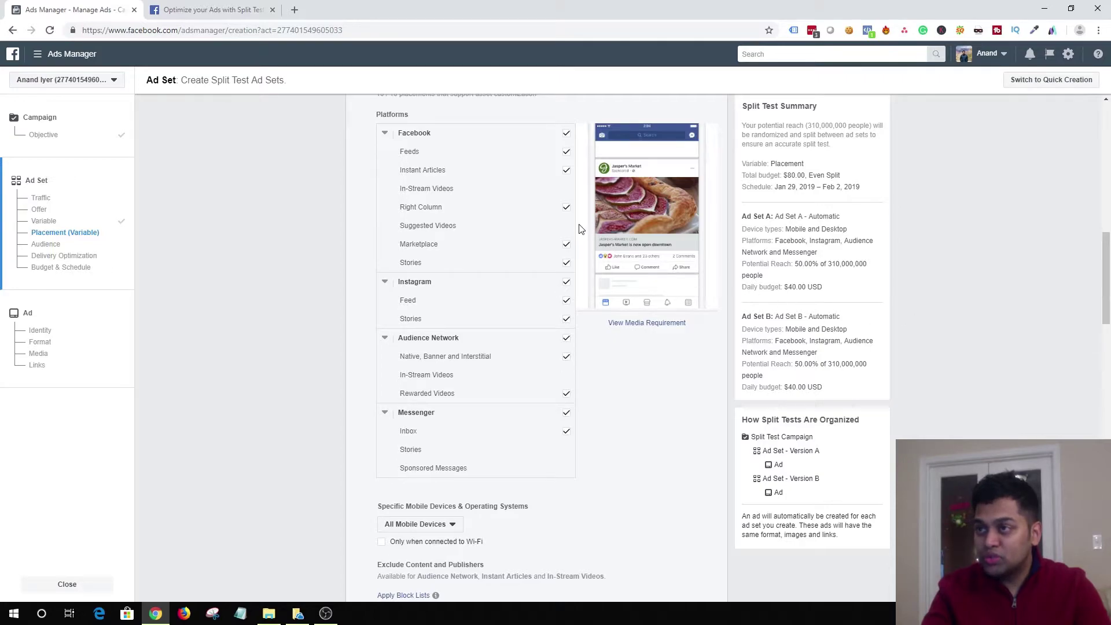
left_click(566, 136)
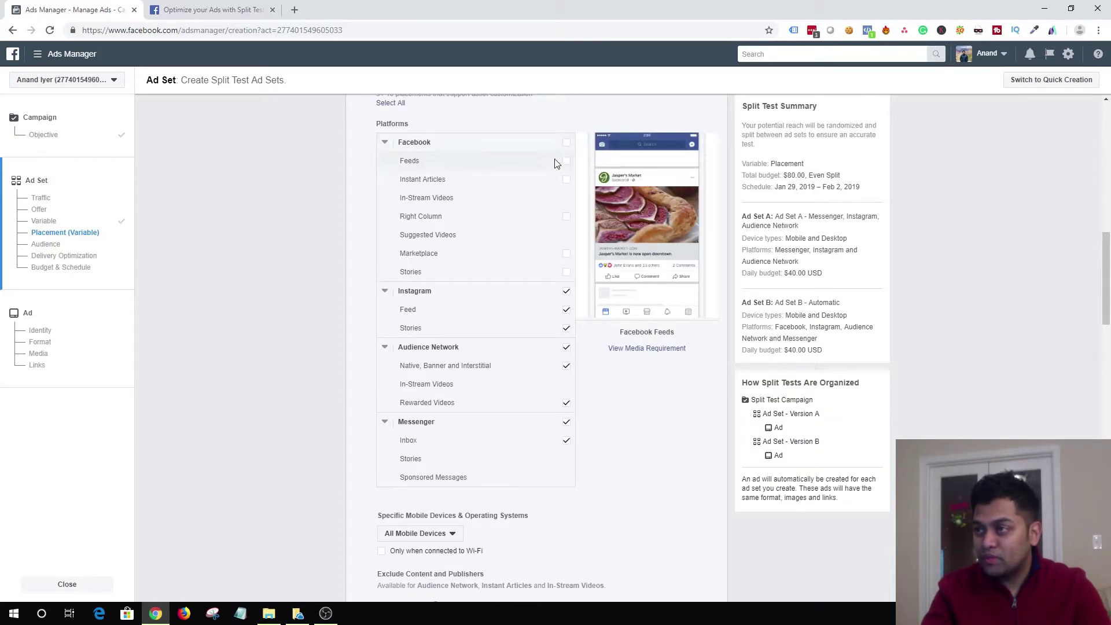
left_click(566, 292)
left_click(567, 348)
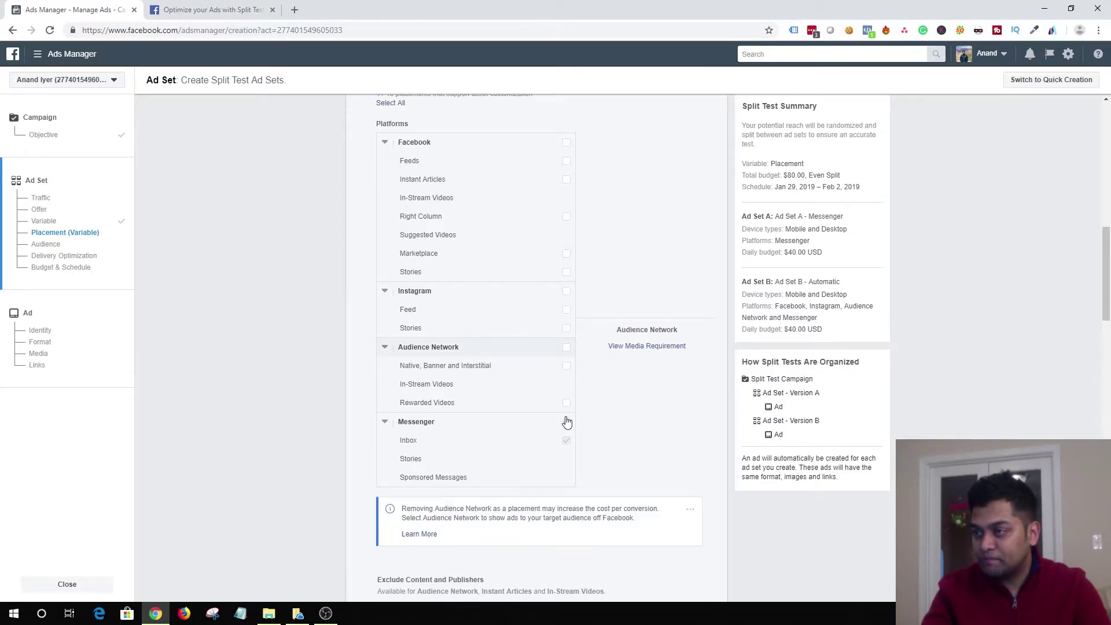
left_click(566, 161)
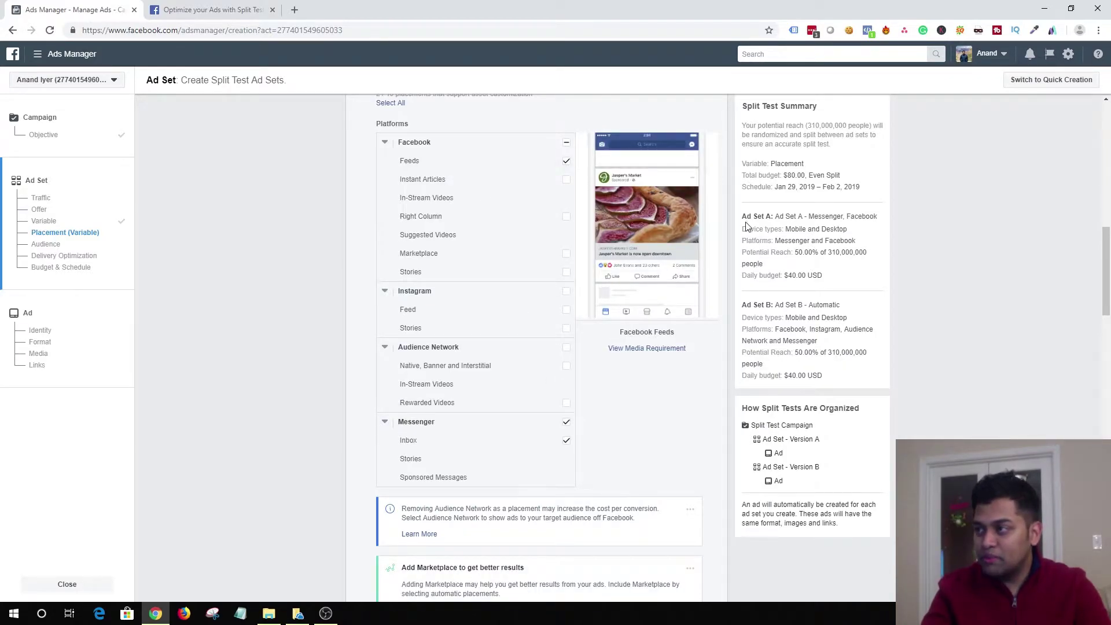
left_click_drag(745, 216, 763, 215)
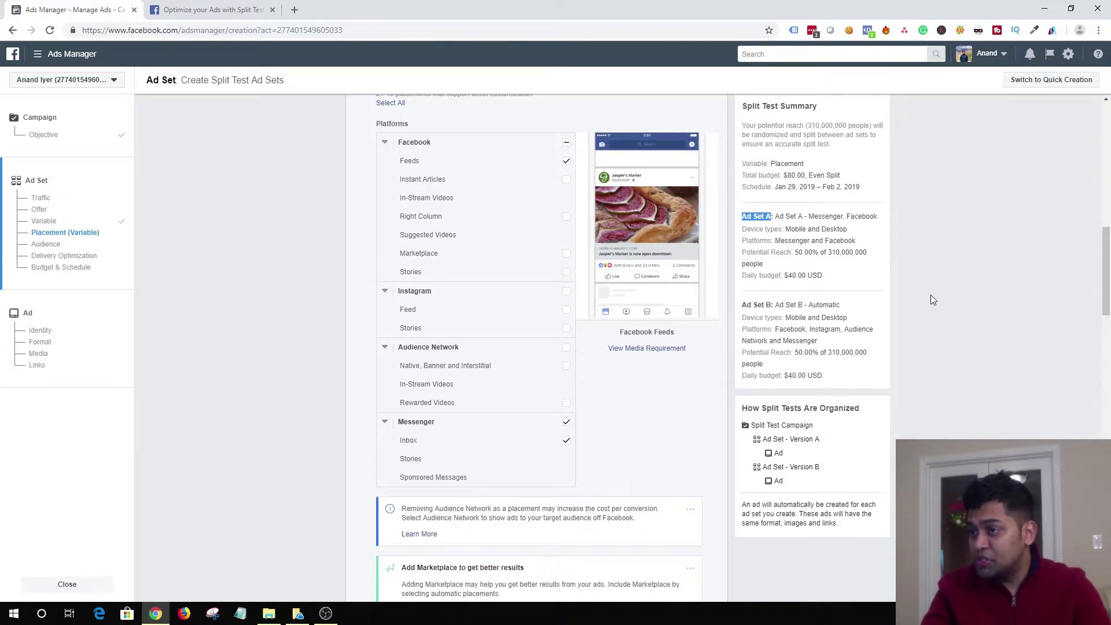
left_click(566, 426)
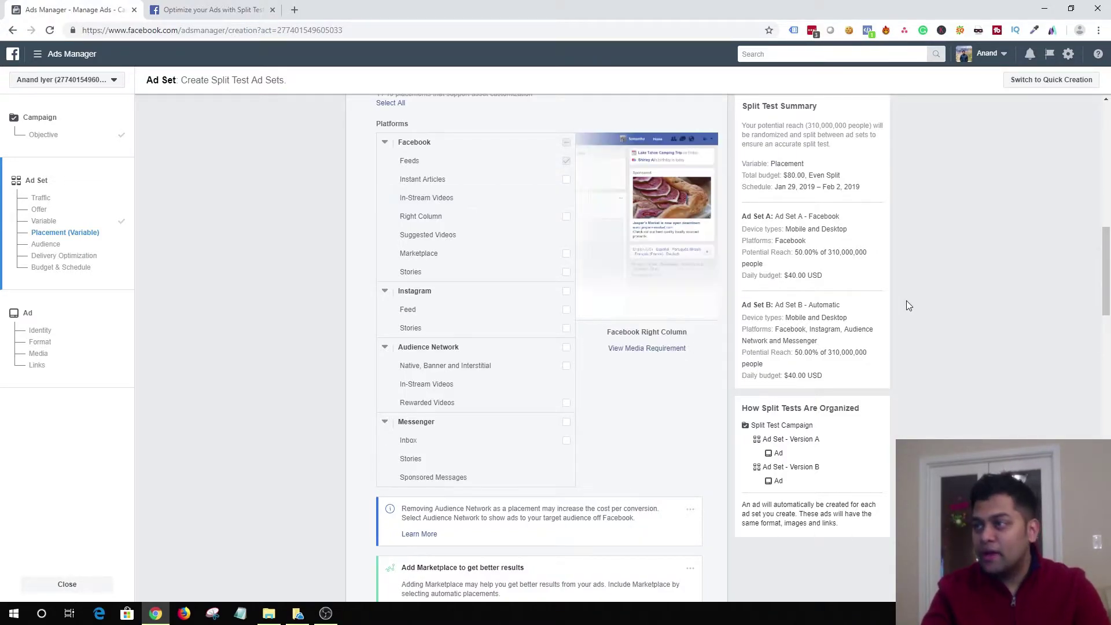
Switch Ad Set B to edited placements and keep only Instagram Feed, excluding Instagram Stories, Facebook, Audience Network and Messenger.
scroll(907, 300, "down", 5)
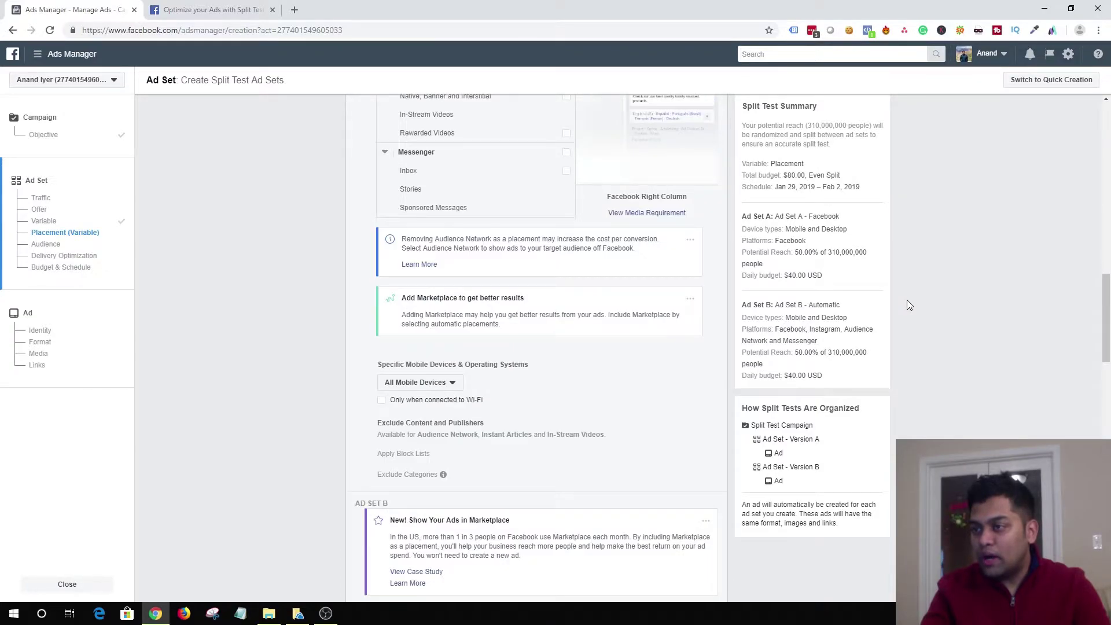
scroll(908, 300, "down", 5)
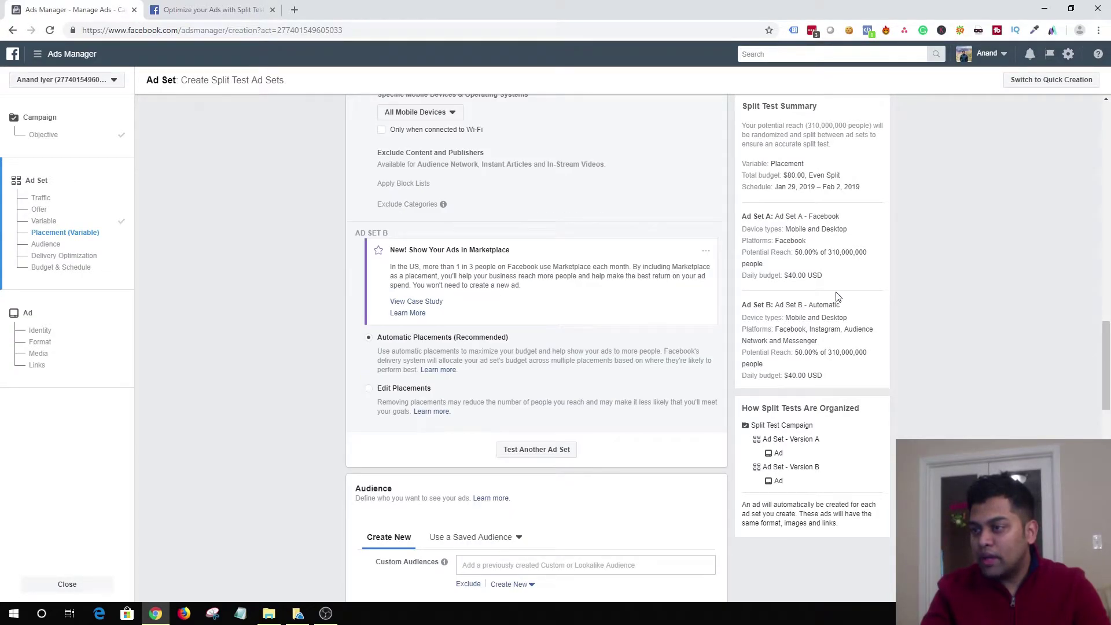
left_click_drag(358, 230, 389, 234)
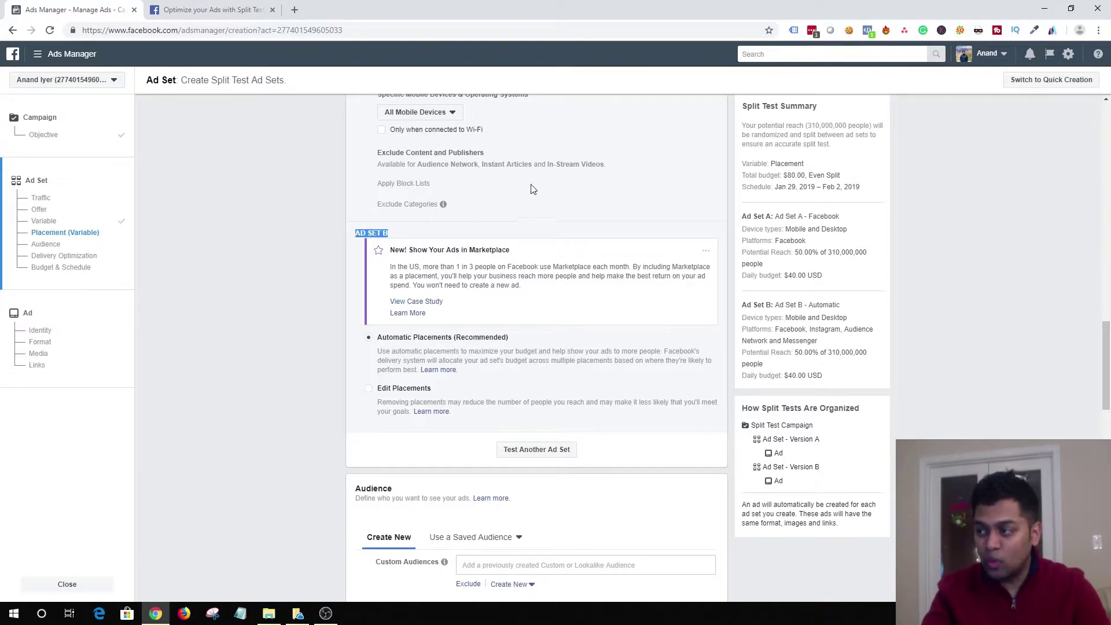
left_click(370, 391)
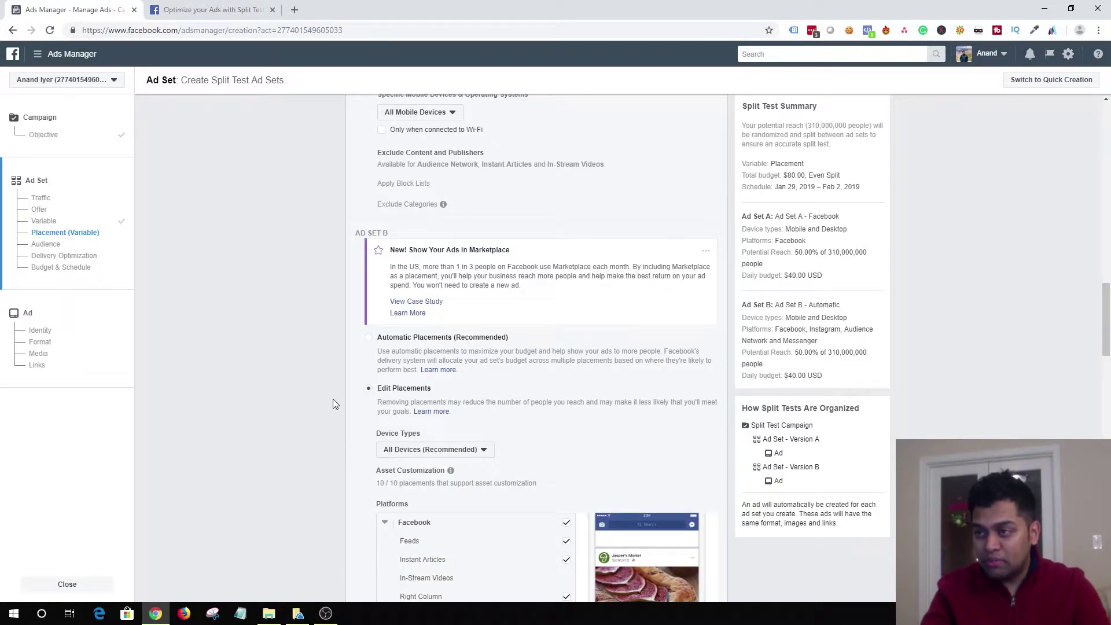
scroll(342, 399, "down", 5)
left_click(566, 258)
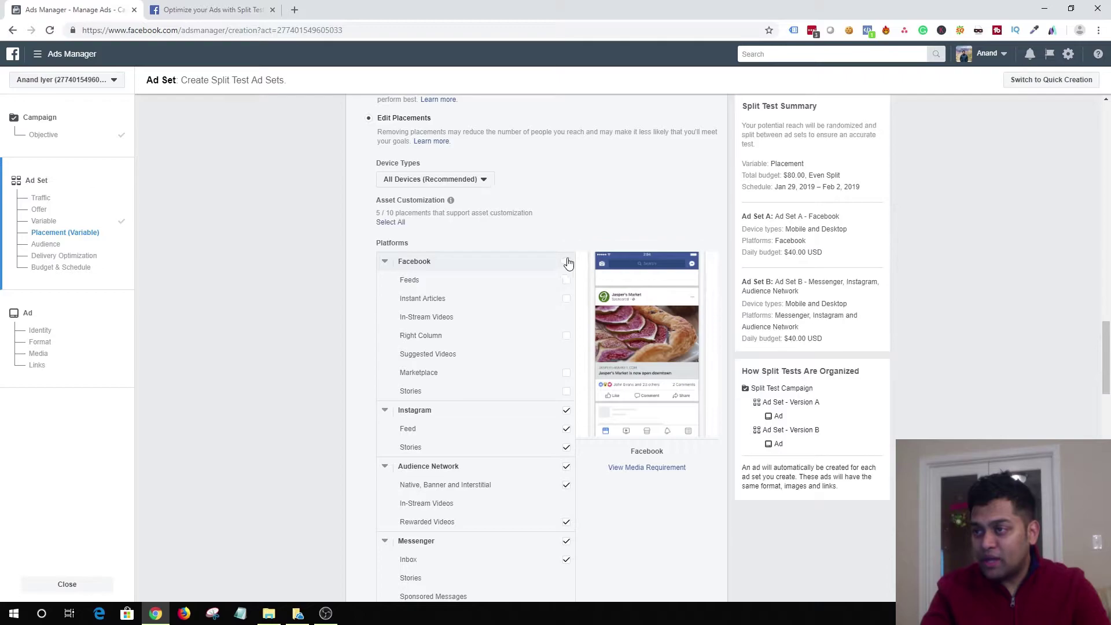
left_click(566, 466)
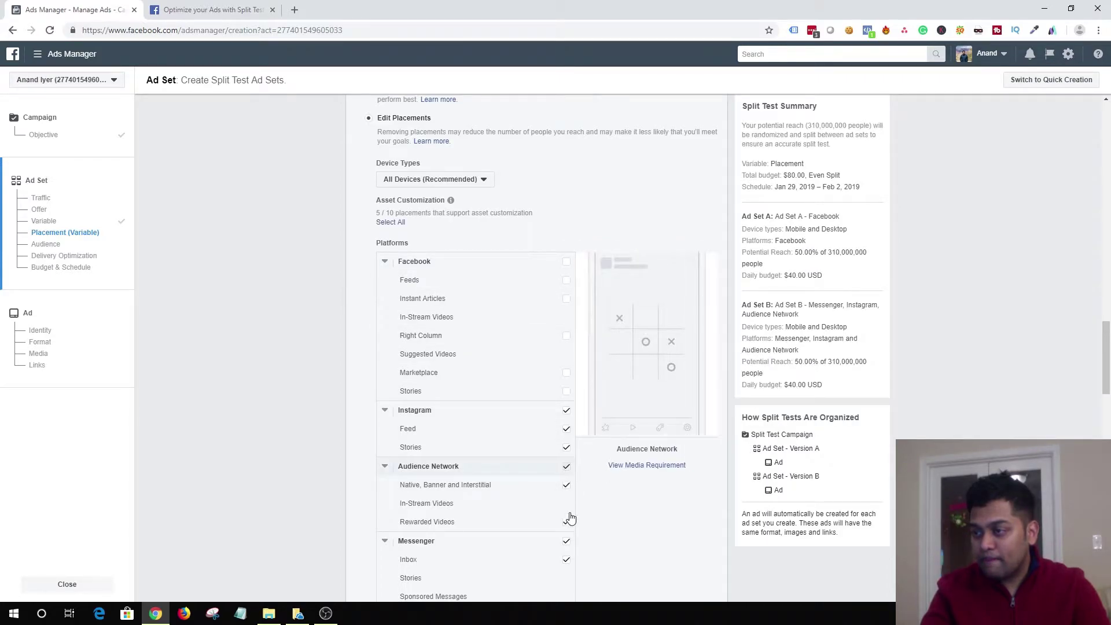
left_click(566, 541)
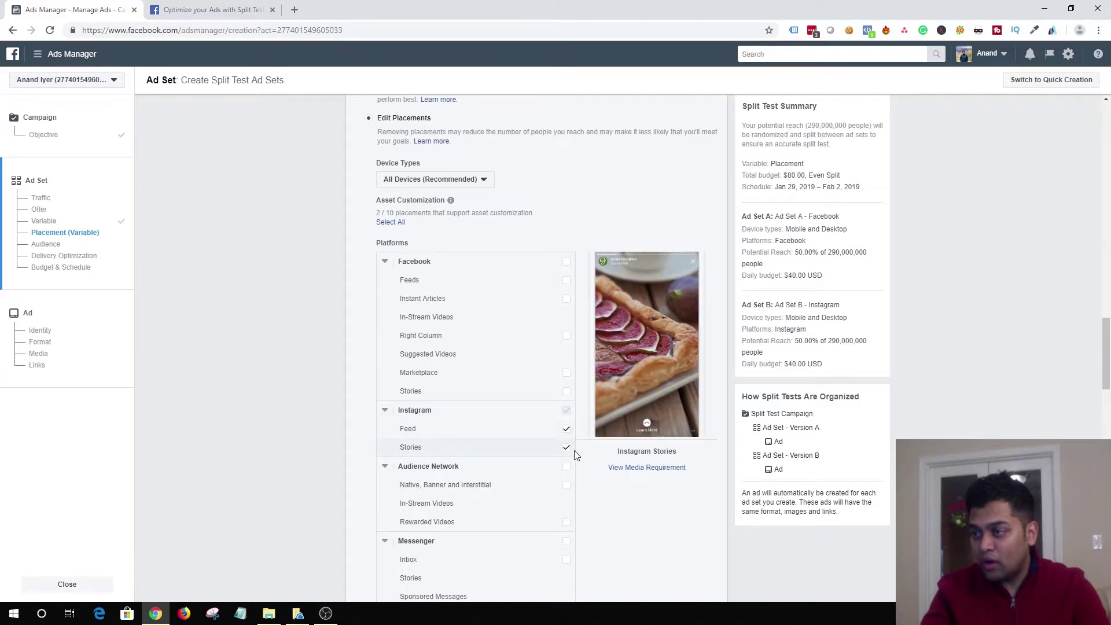
left_click(567, 448)
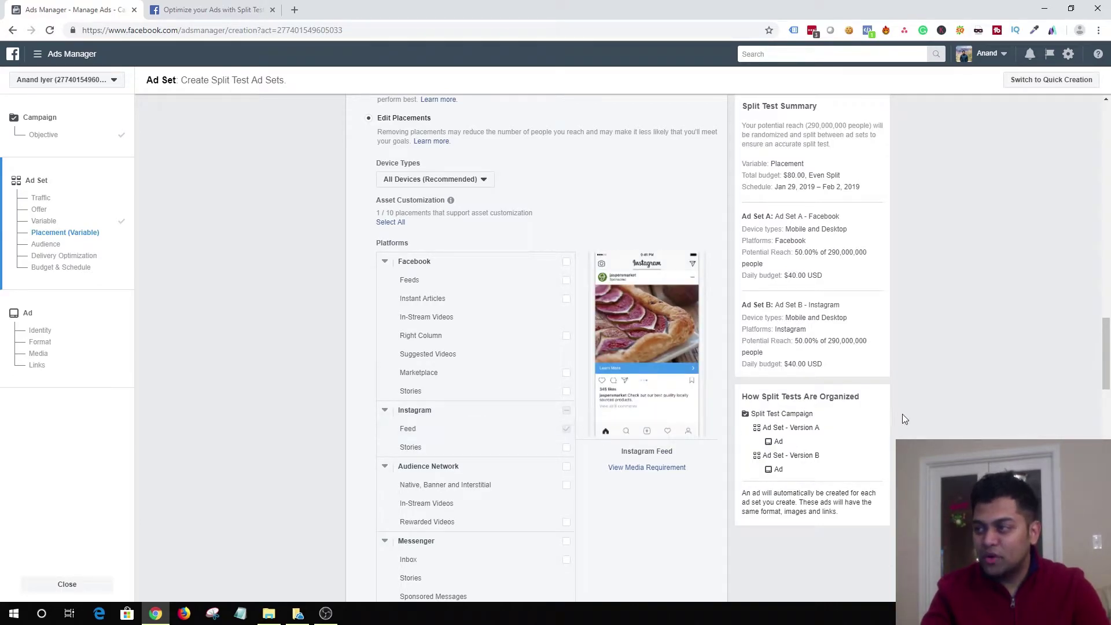
left_click_drag(776, 216, 850, 225)
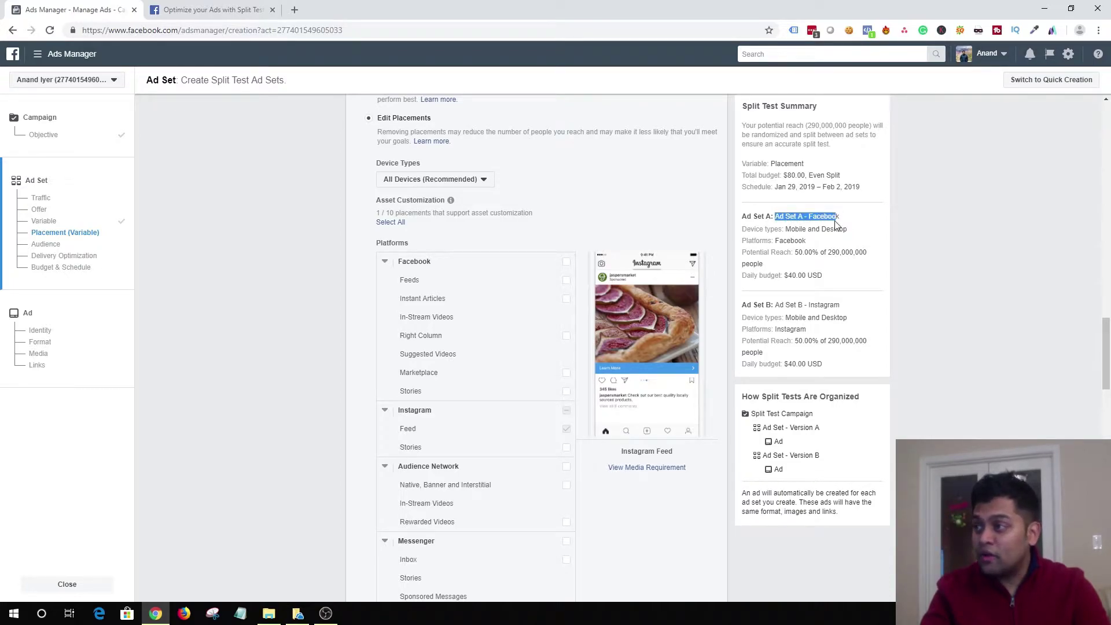
left_click(842, 224)
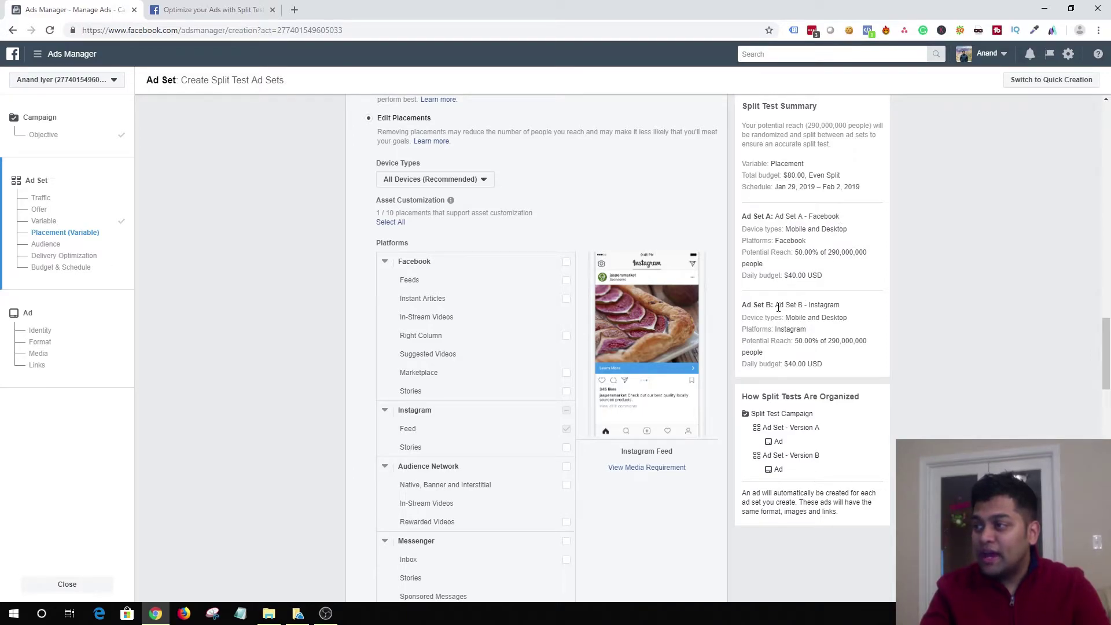
Check Ad Set B's name in the split test summary and add a third ad set to the placement test.
left_click_drag(776, 306, 837, 308)
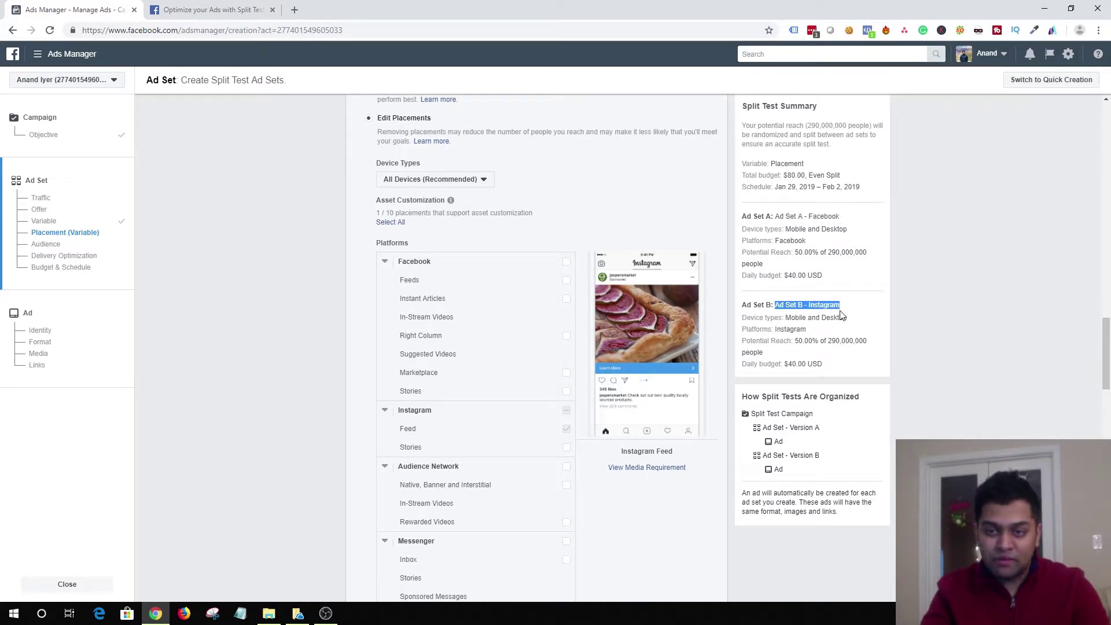
left_click(848, 317)
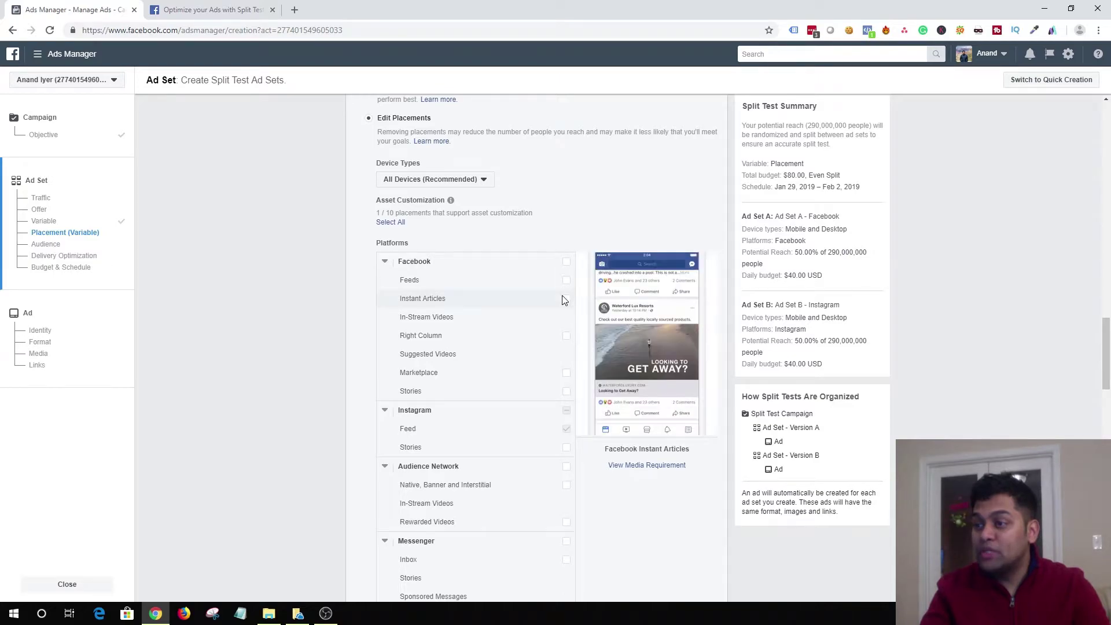
scroll(560, 301, "down", 5)
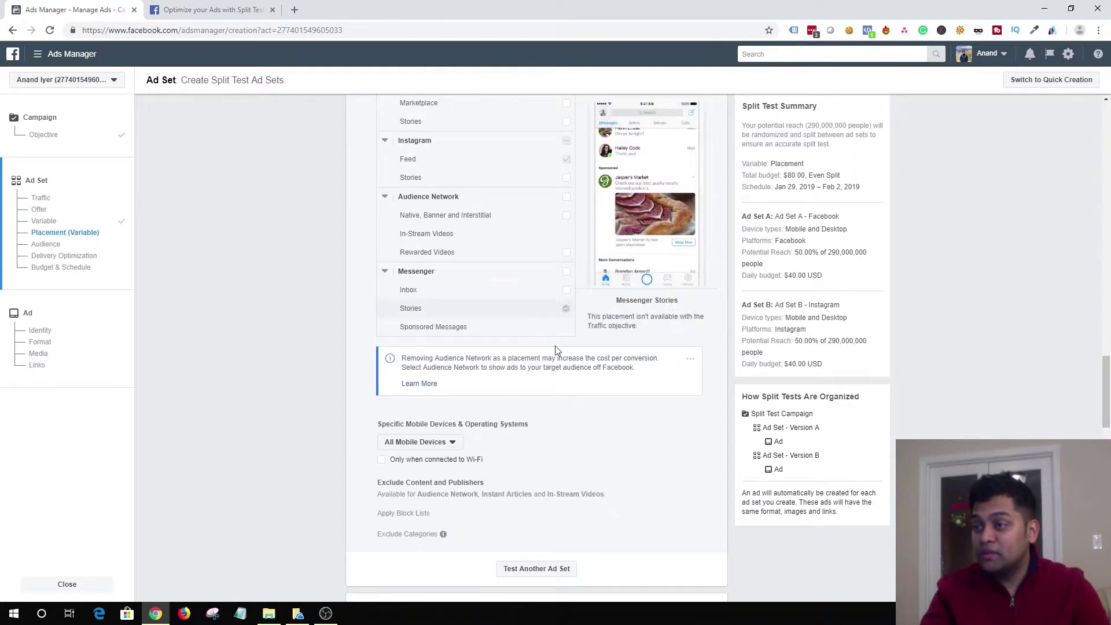
left_click(551, 573)
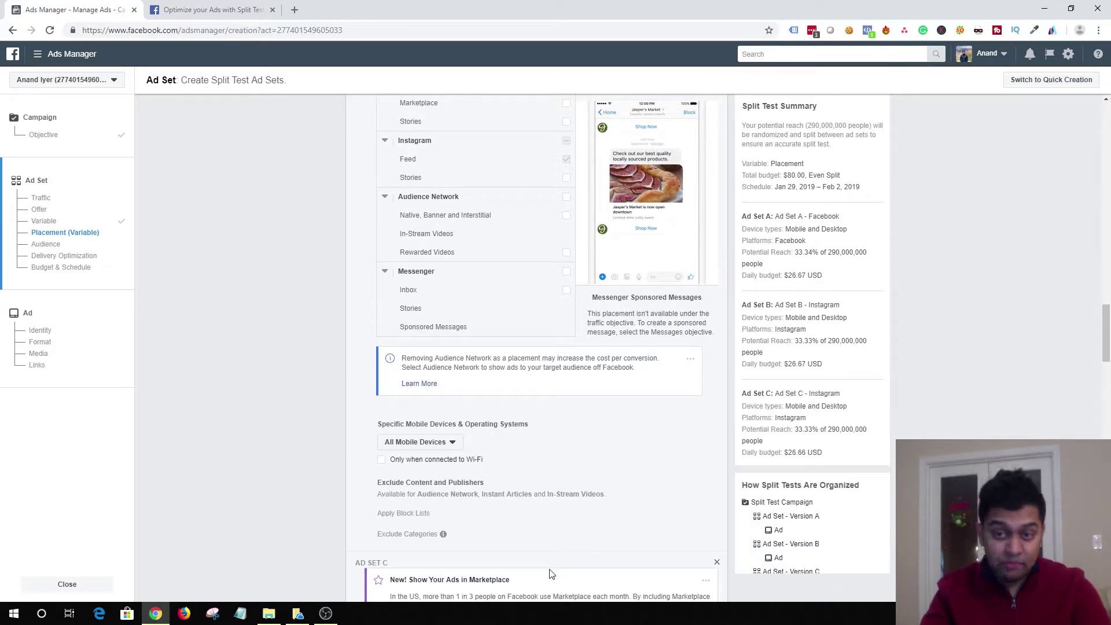
Restrict Ad Set C's placements to Messenger Inbox, excluding Instagram Feed and Stories.
scroll(860, 417, "down", 2)
scroll(1004, 418, "down", 9)
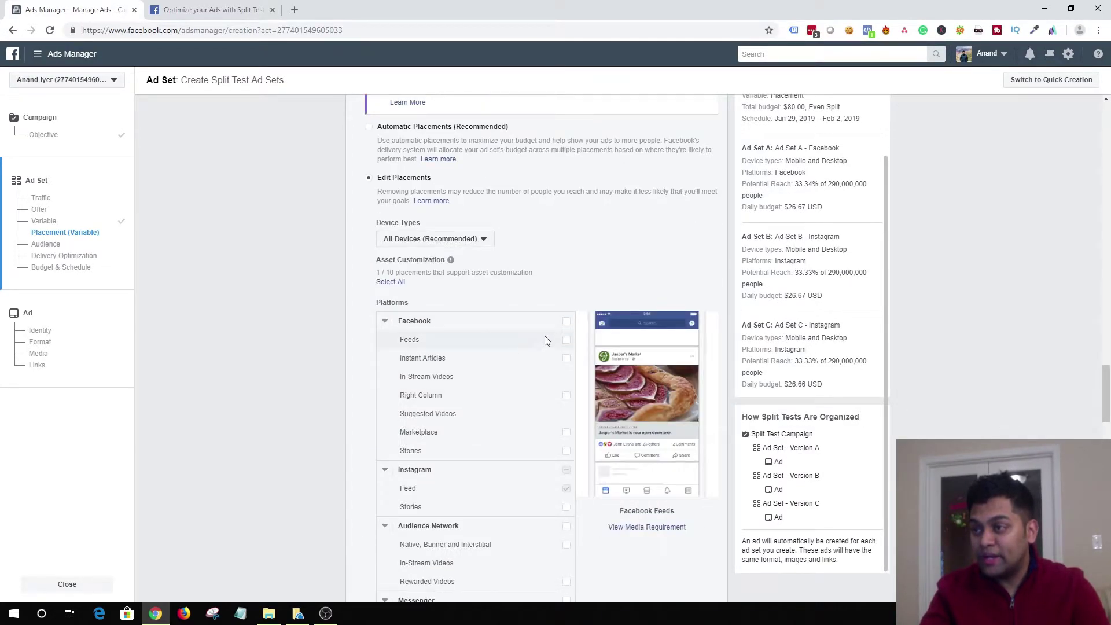
scroll(581, 414, "down", 5)
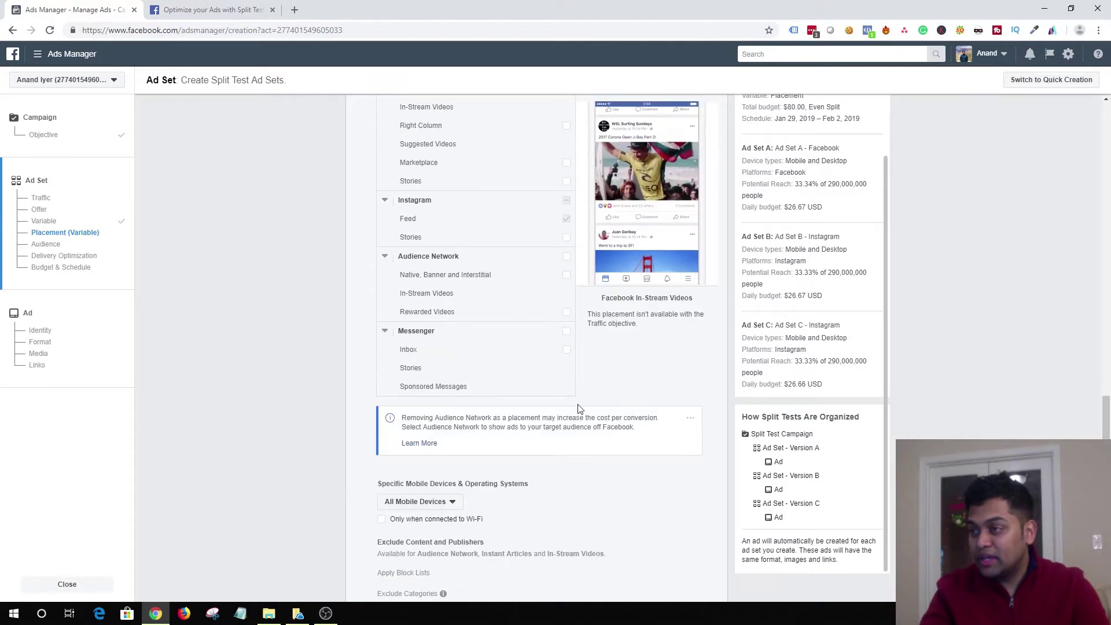
left_click(567, 332)
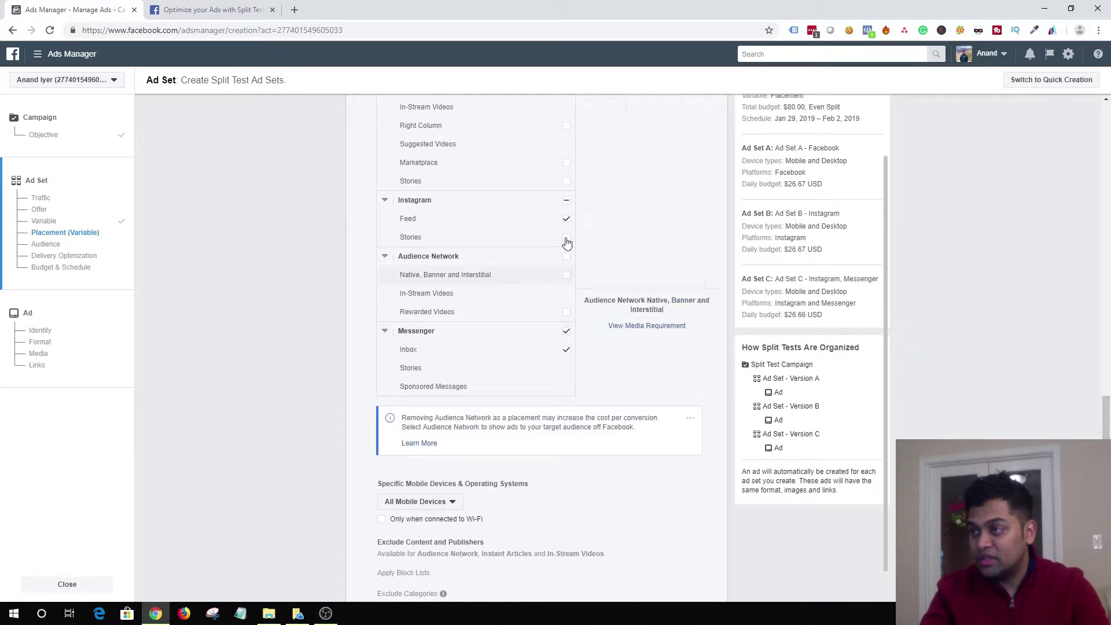
left_click(568, 202)
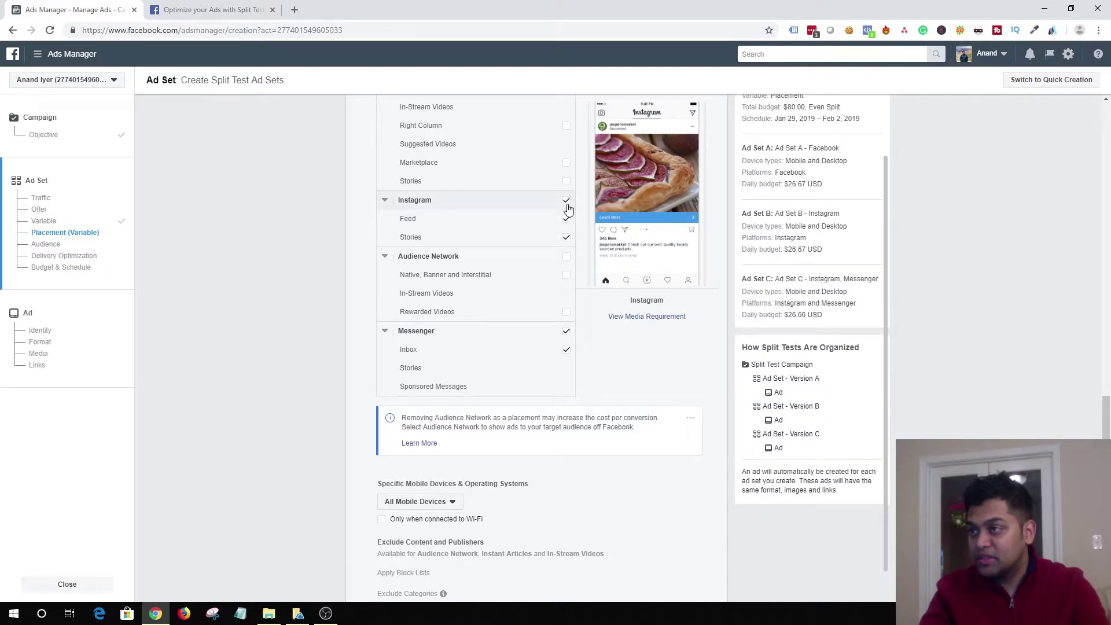
left_click(567, 201)
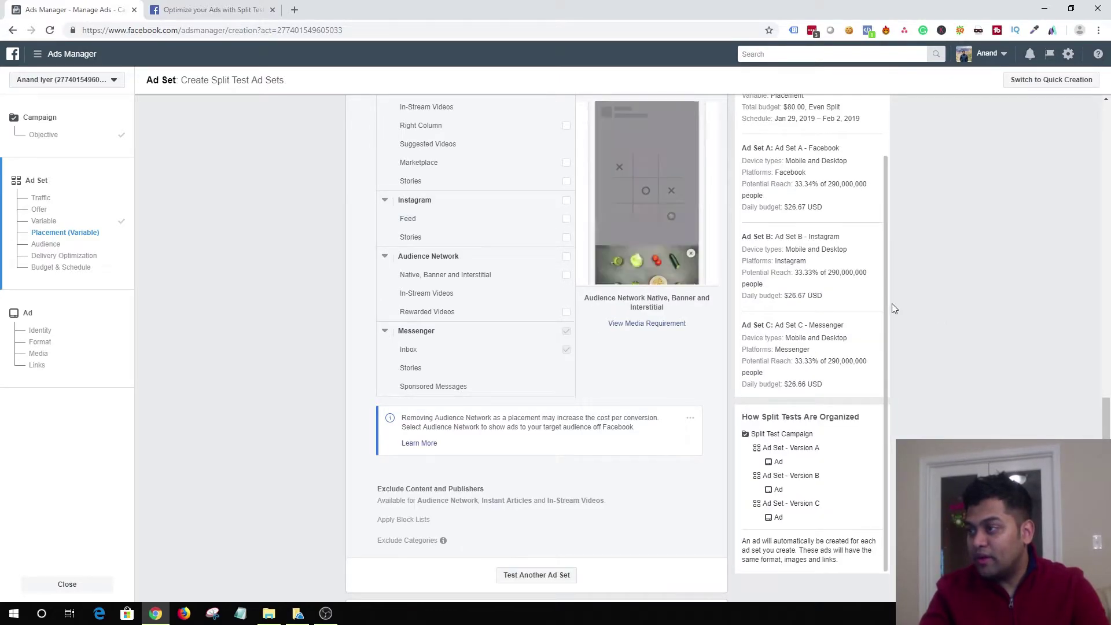
Review Ad Set C's name and Ad Set A's potential reach share in the split test summary.
left_click_drag(776, 324, 844, 328)
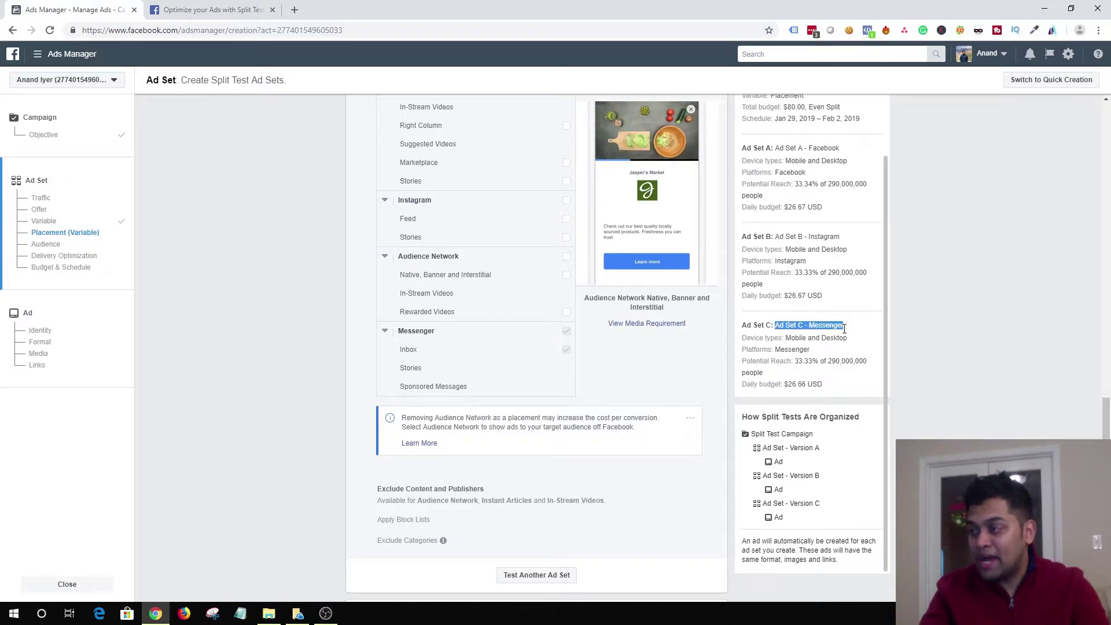
left_click(982, 353)
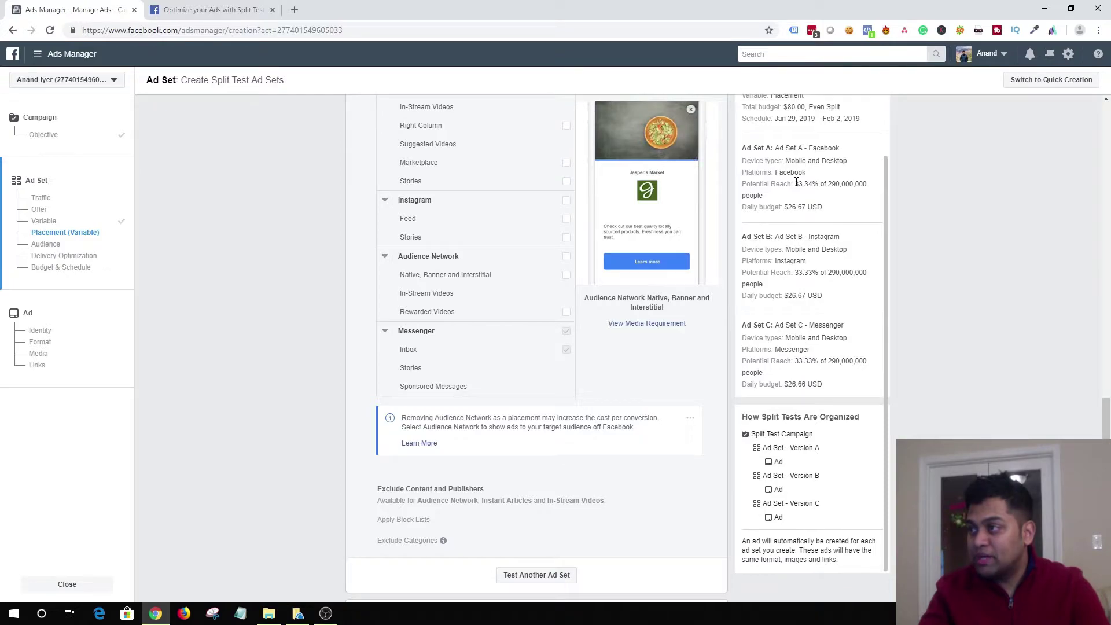
left_click_drag(795, 183, 809, 183)
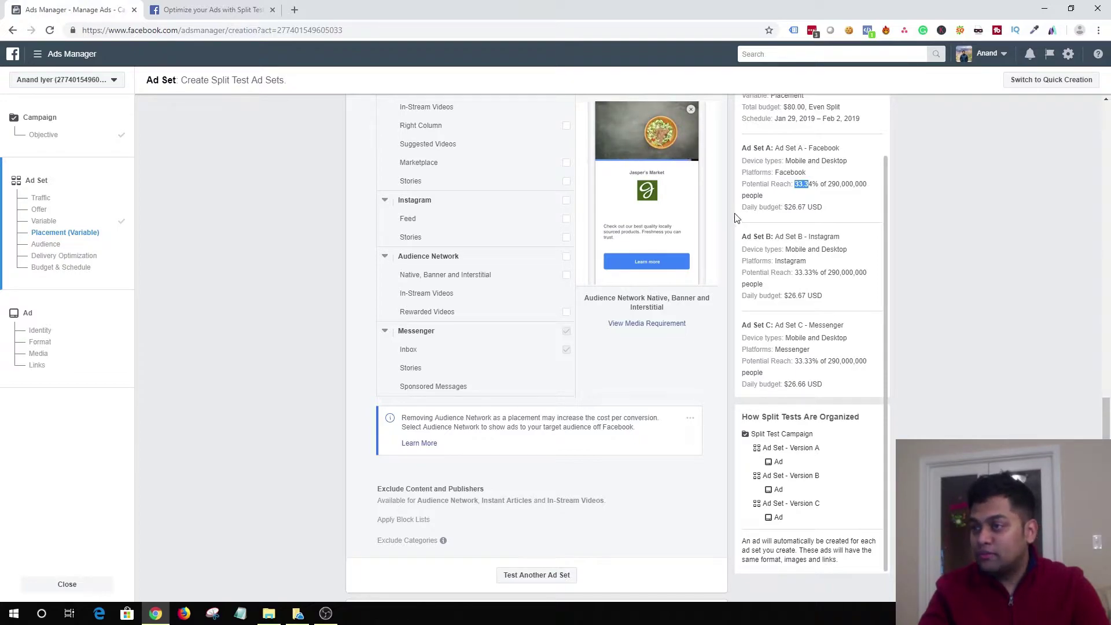
left_click(961, 260)
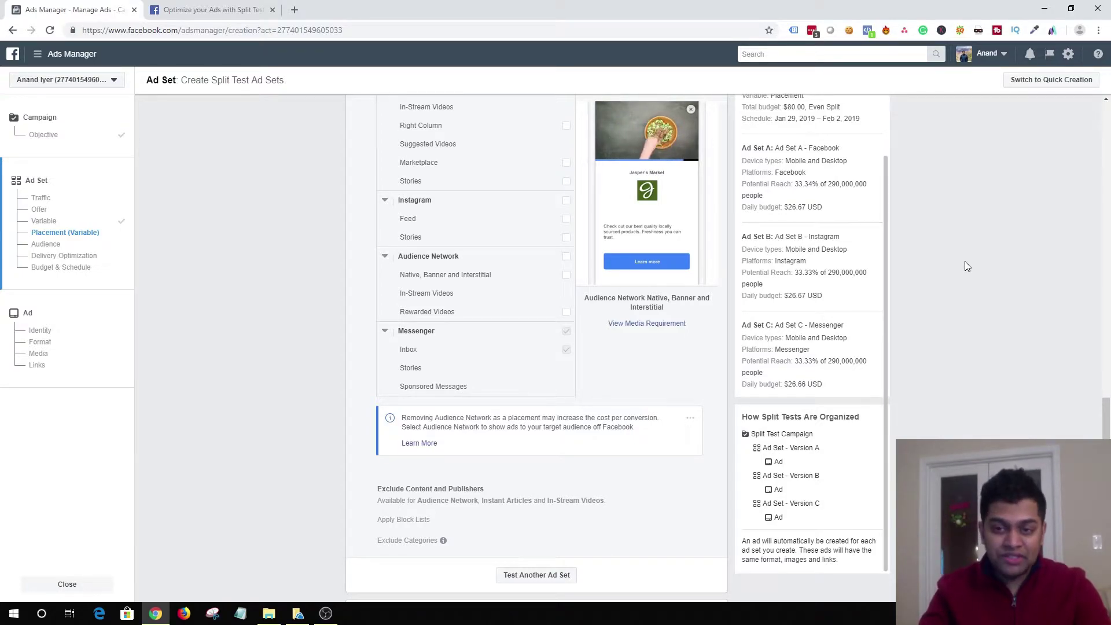
Look through the saved and custom audience choices, and remove India from the audience locations.
scroll(981, 328, "down", 5)
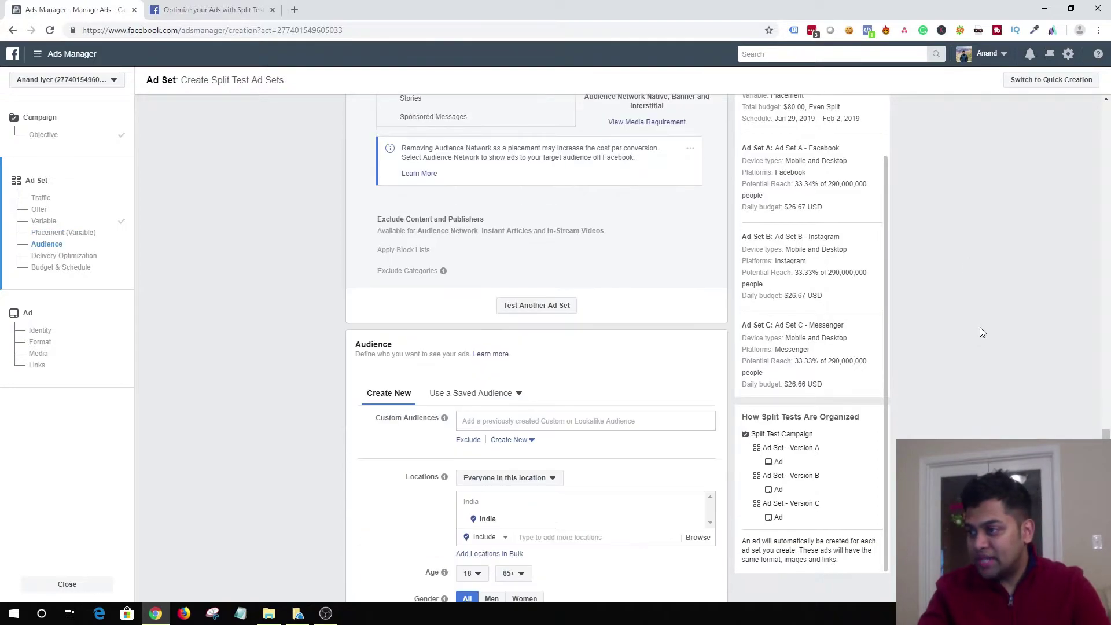
scroll(979, 328, "down", 4)
scroll(979, 328, "down", 1)
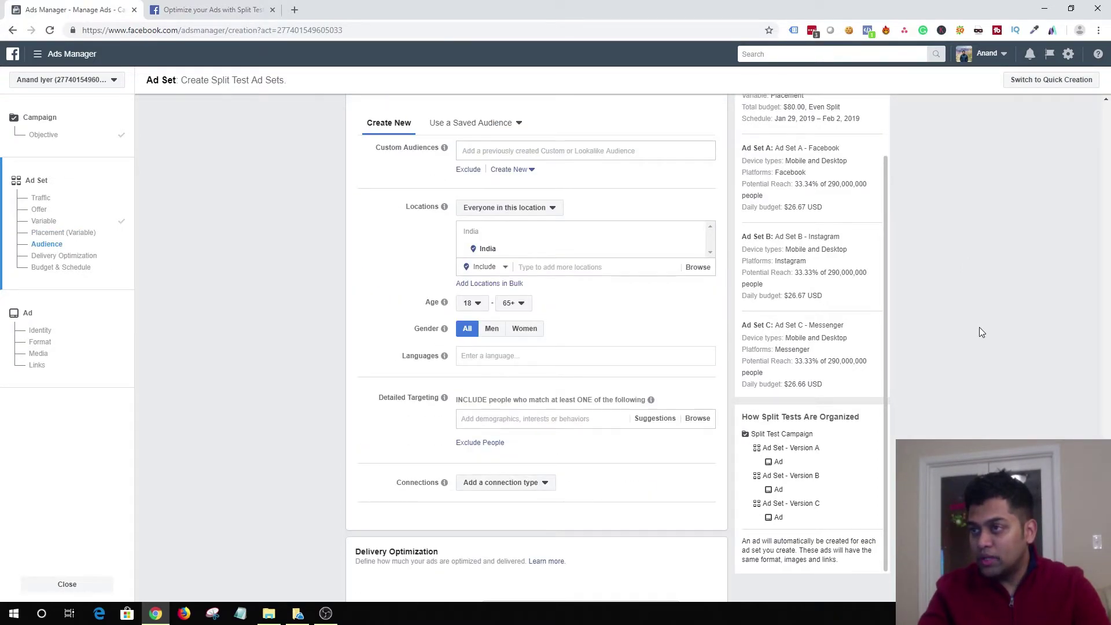
scroll(404, 270, "up", 5)
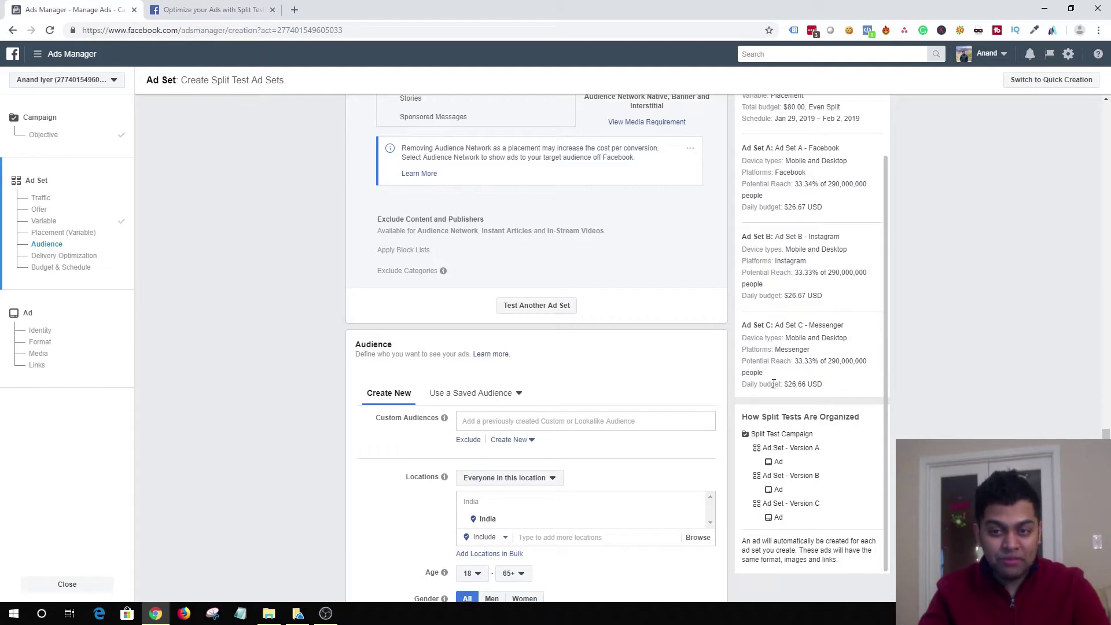
scroll(486, 394, "down", 5)
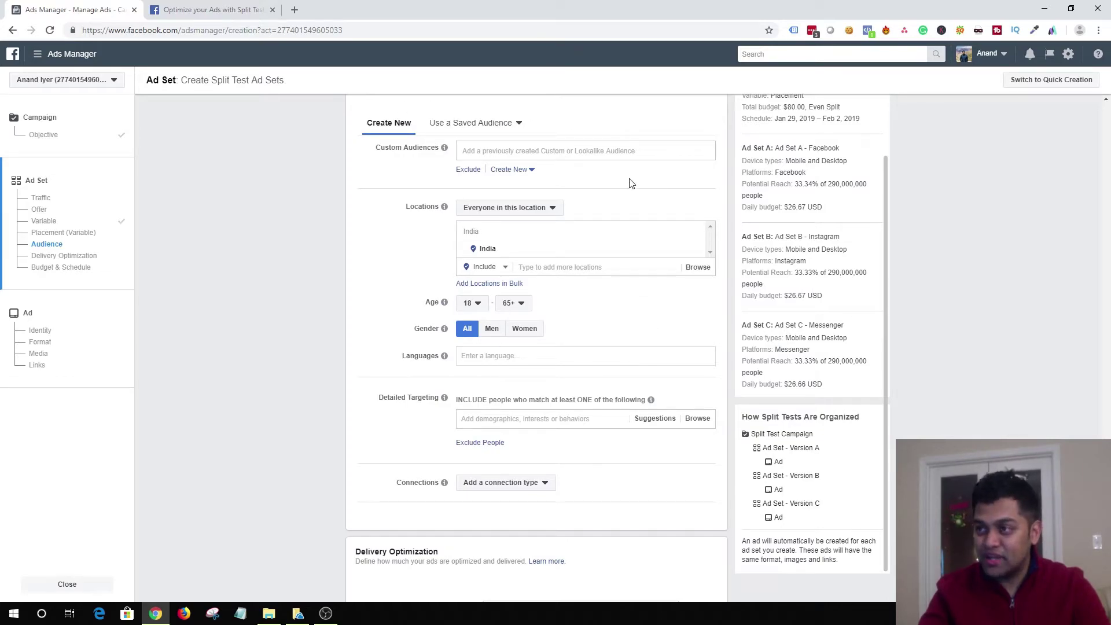
left_click(470, 125)
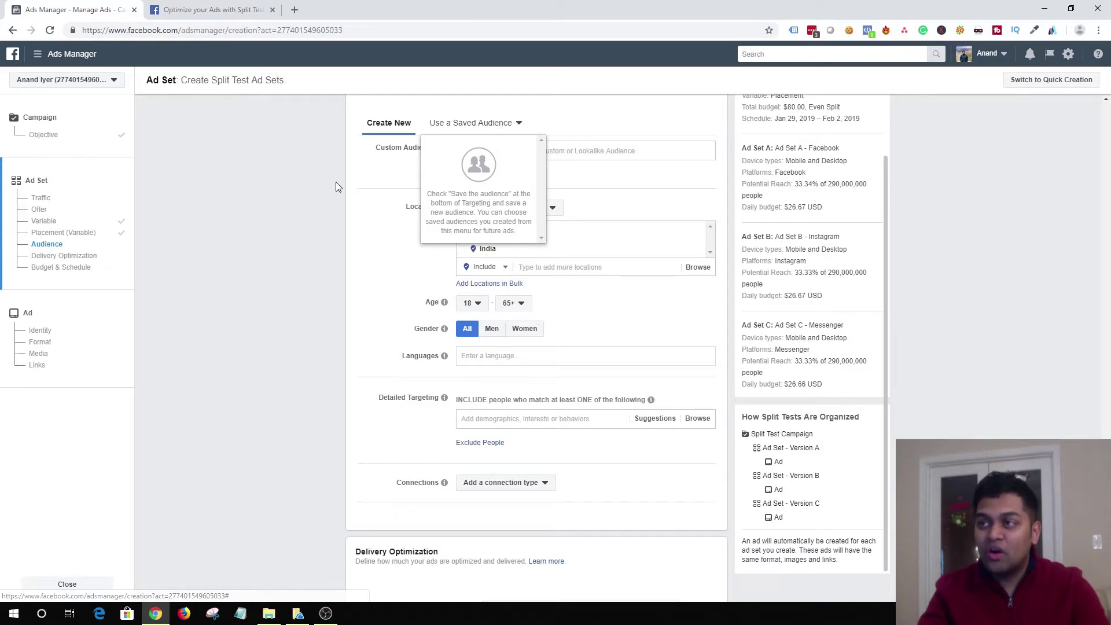
left_click(602, 146)
left_click(589, 151)
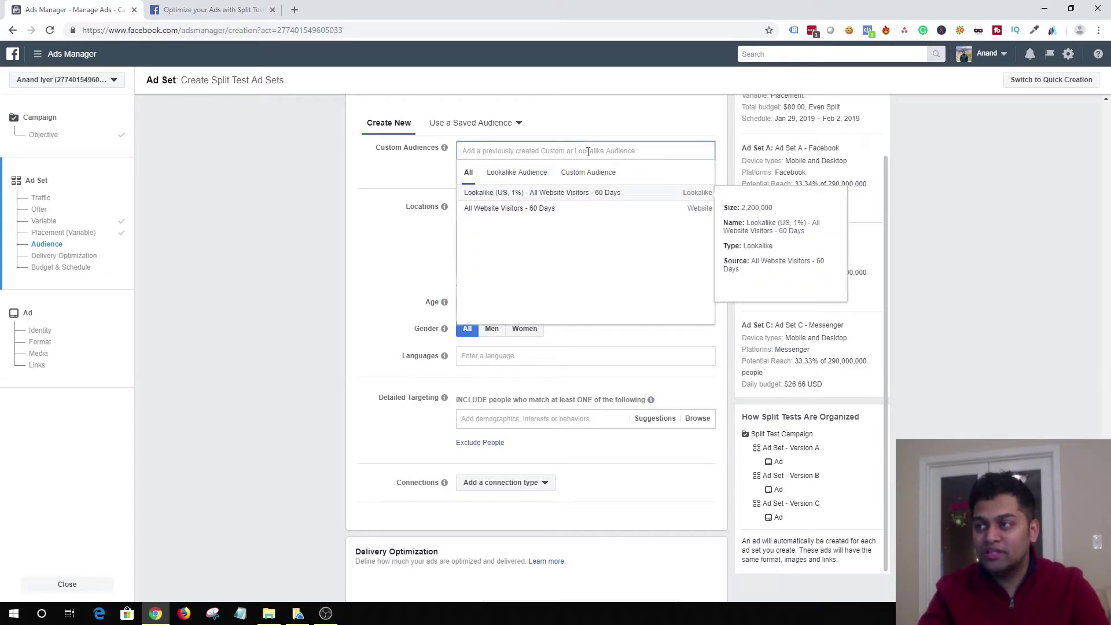
left_click(388, 185)
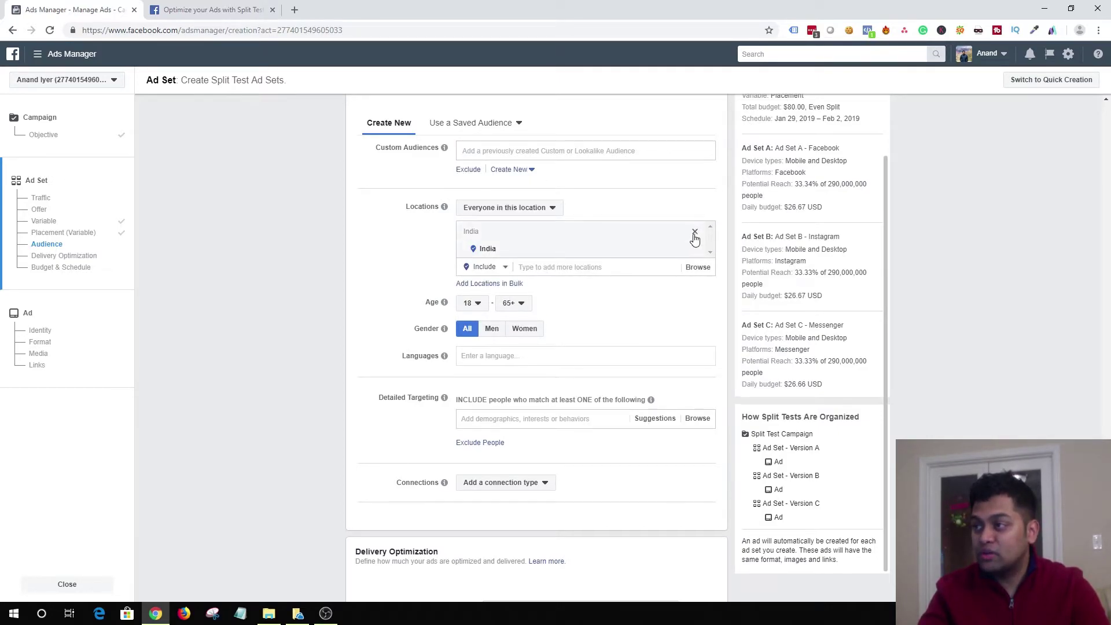
left_click(698, 232)
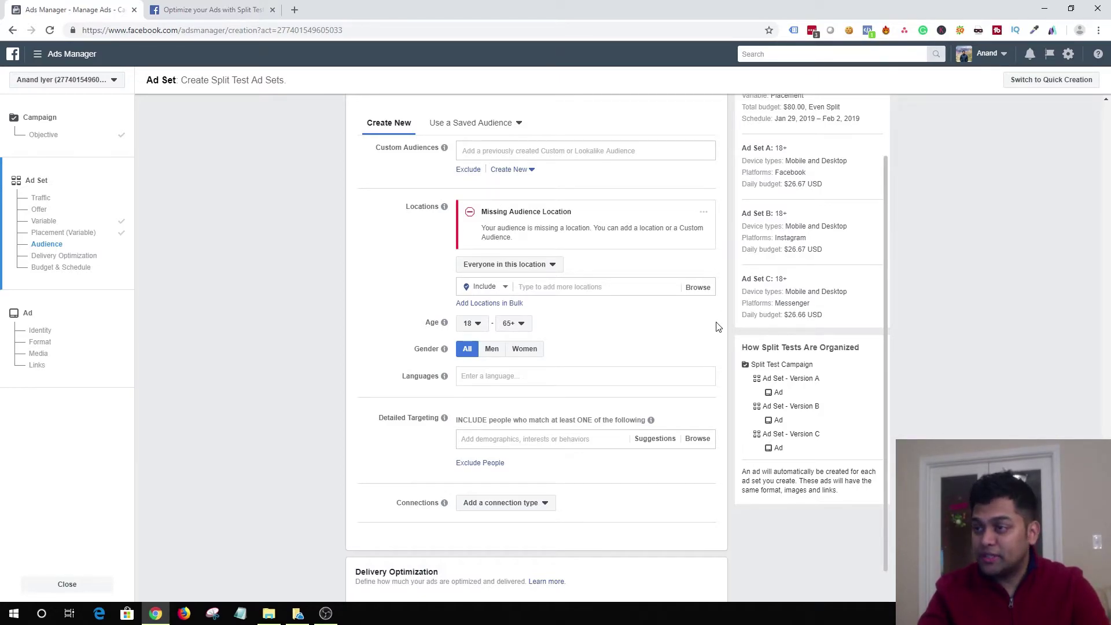
Examine the delivery optimization choices and the split test budget and schedule settings.
scroll(716, 327, "down", 5)
scroll(716, 327, "down", 5)
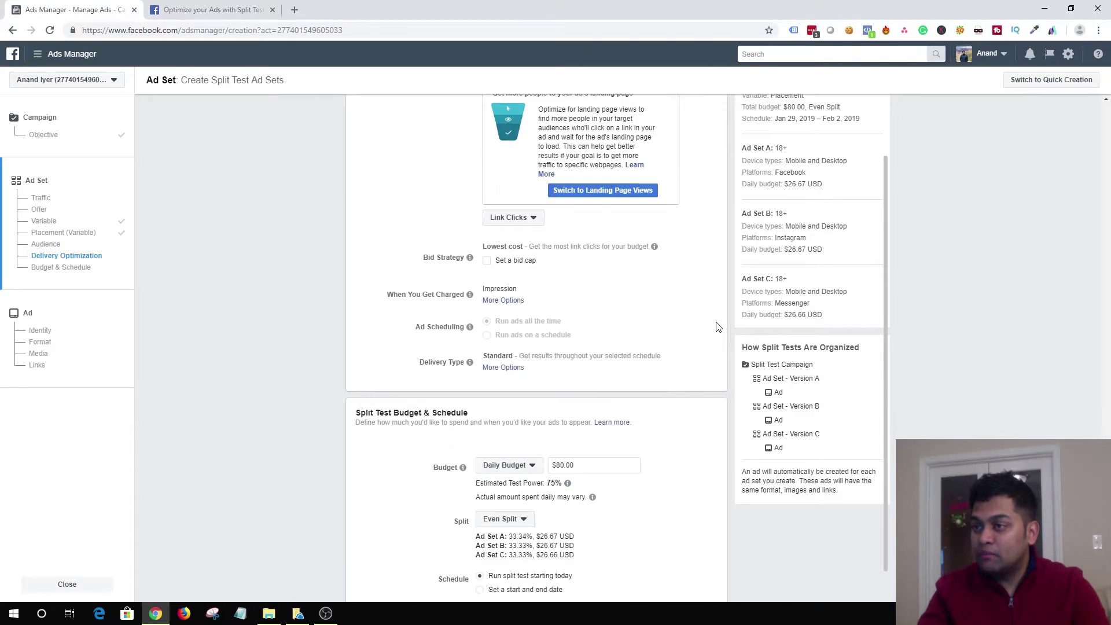
scroll(475, 246, "up", 5)
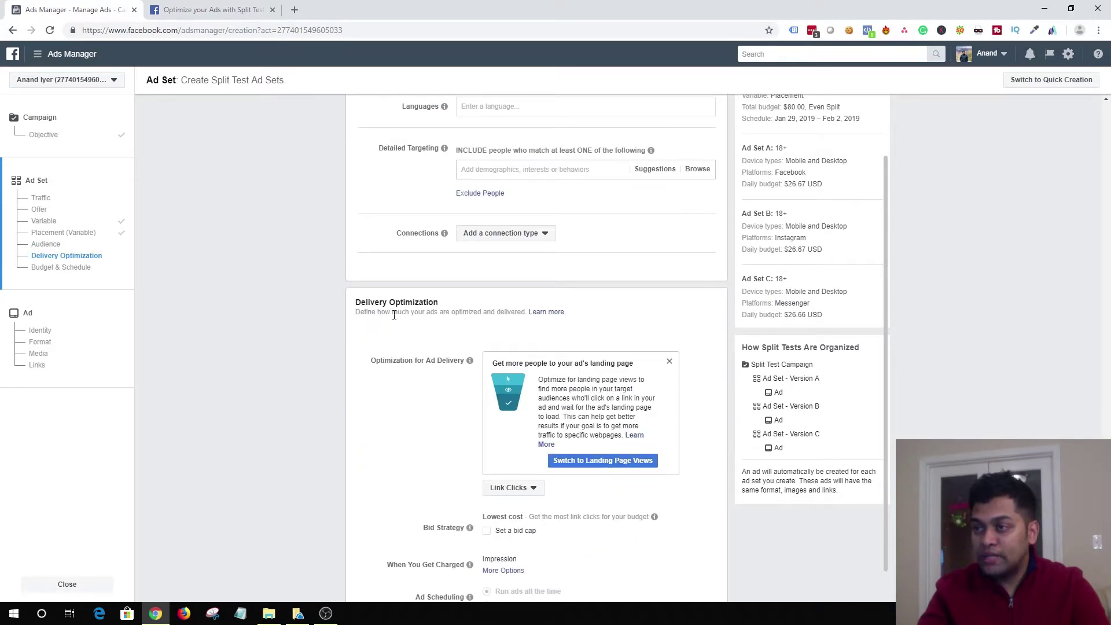
scroll(472, 322, "down", 5)
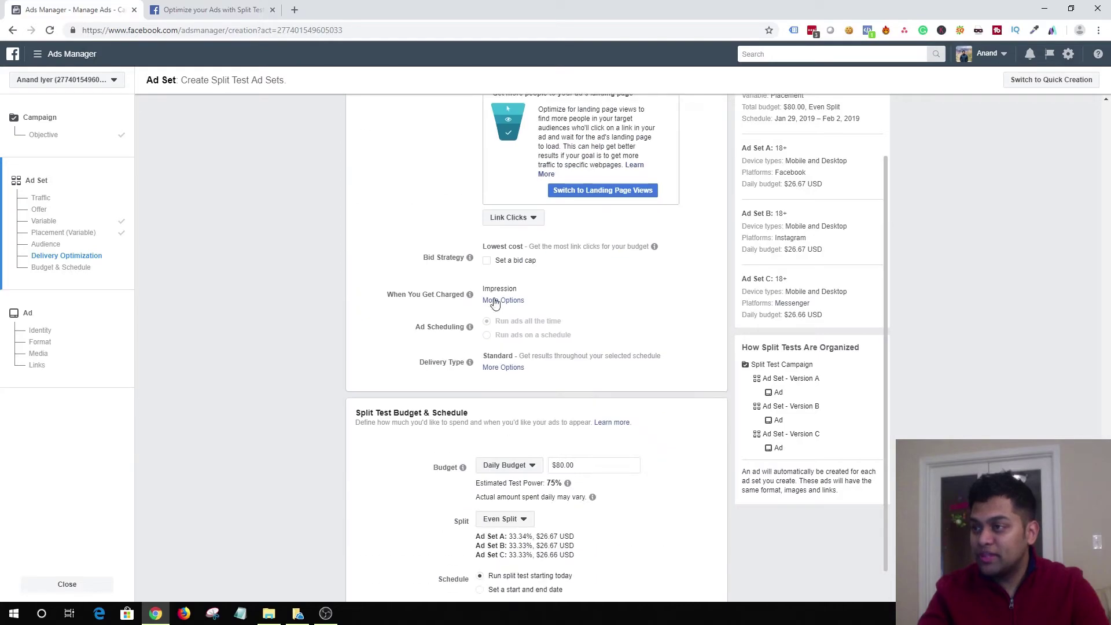
left_click(512, 218)
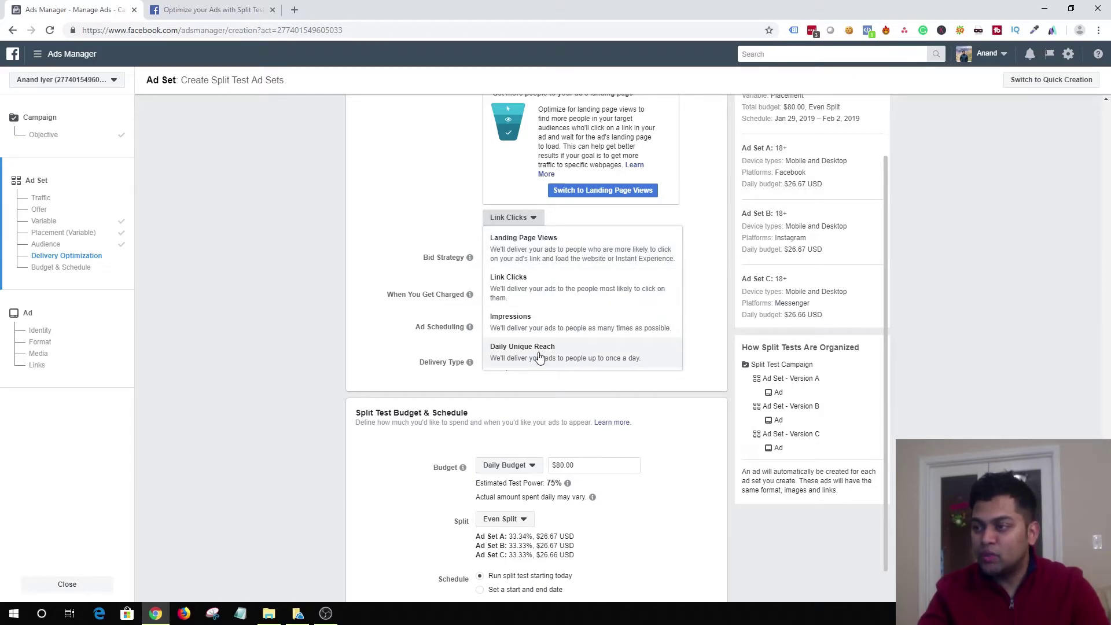
scroll(371, 379, "down", 2)
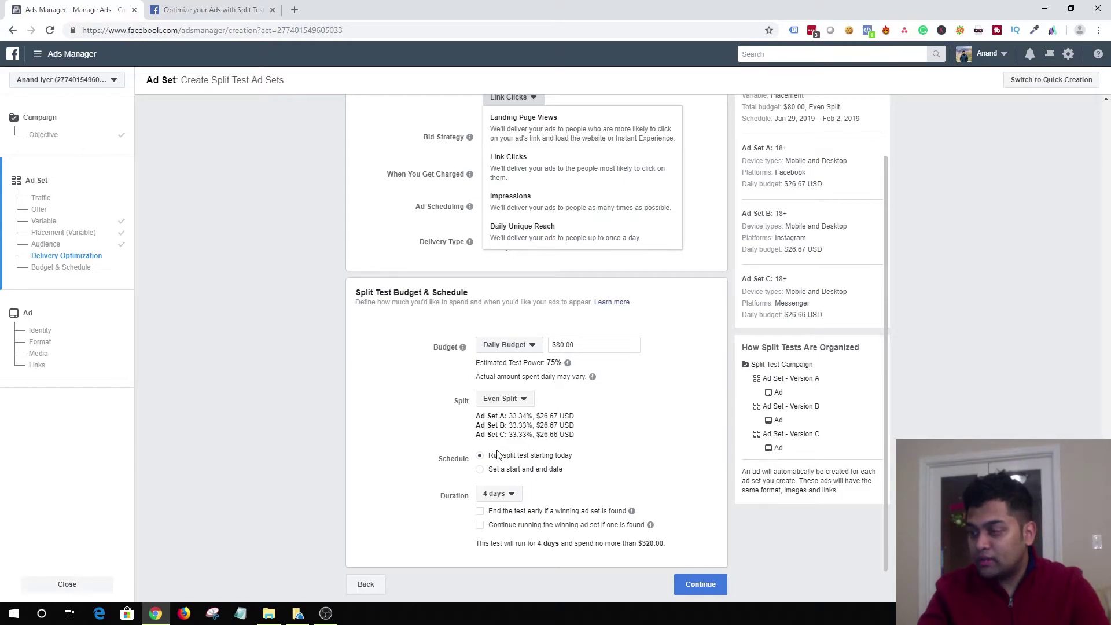
Switch the split test variable from Placement to Audience.
scroll(533, 452, "up", 15)
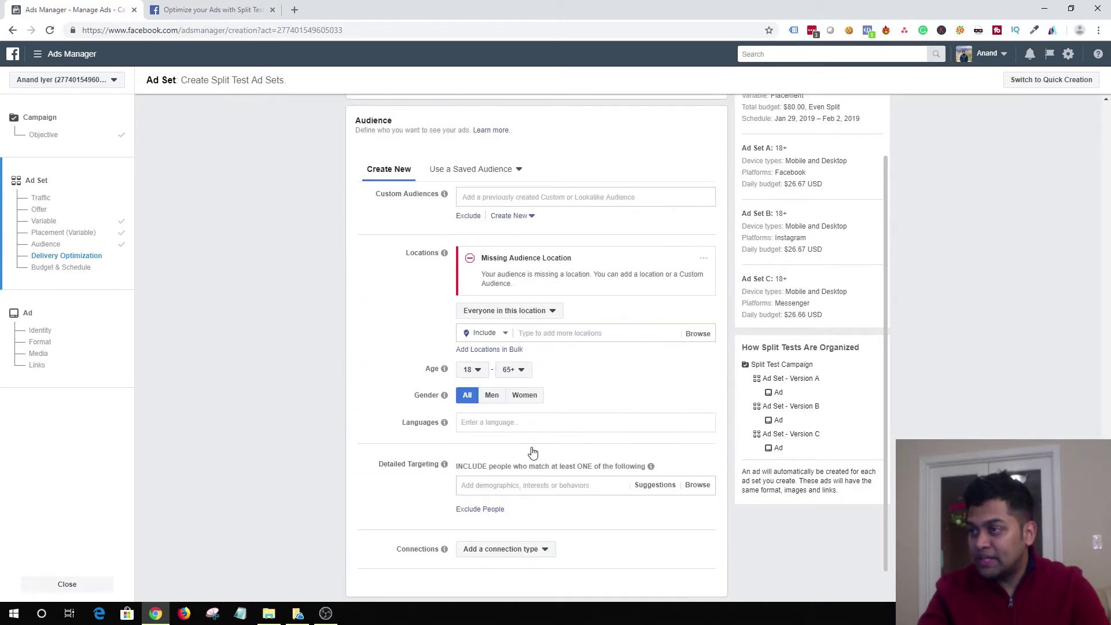
scroll(533, 452, "up", 10)
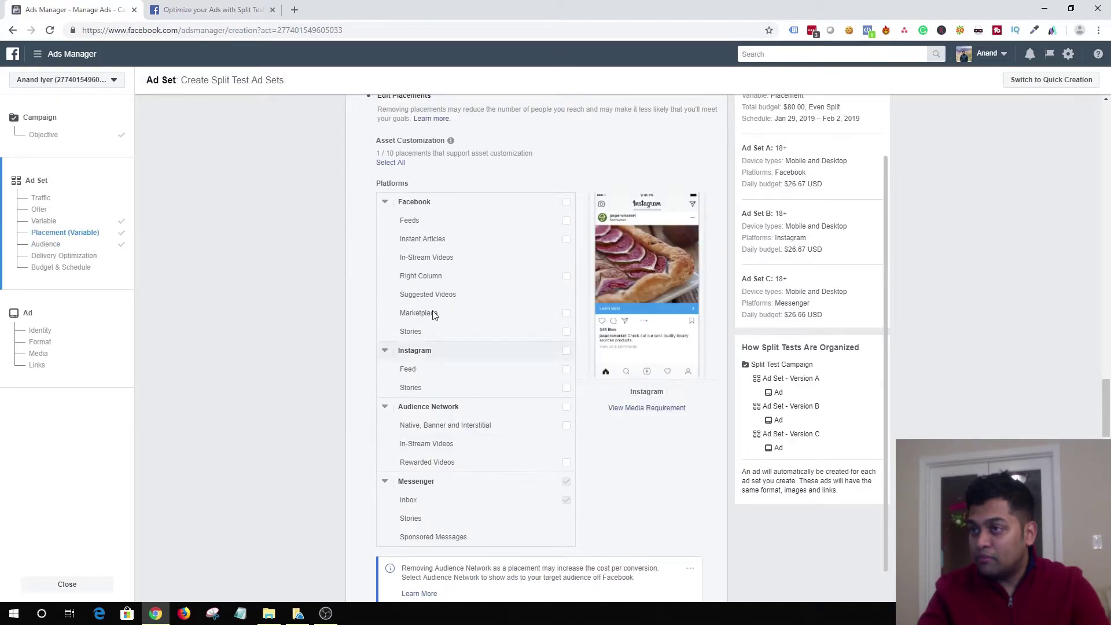
scroll(347, 238, "up", 6)
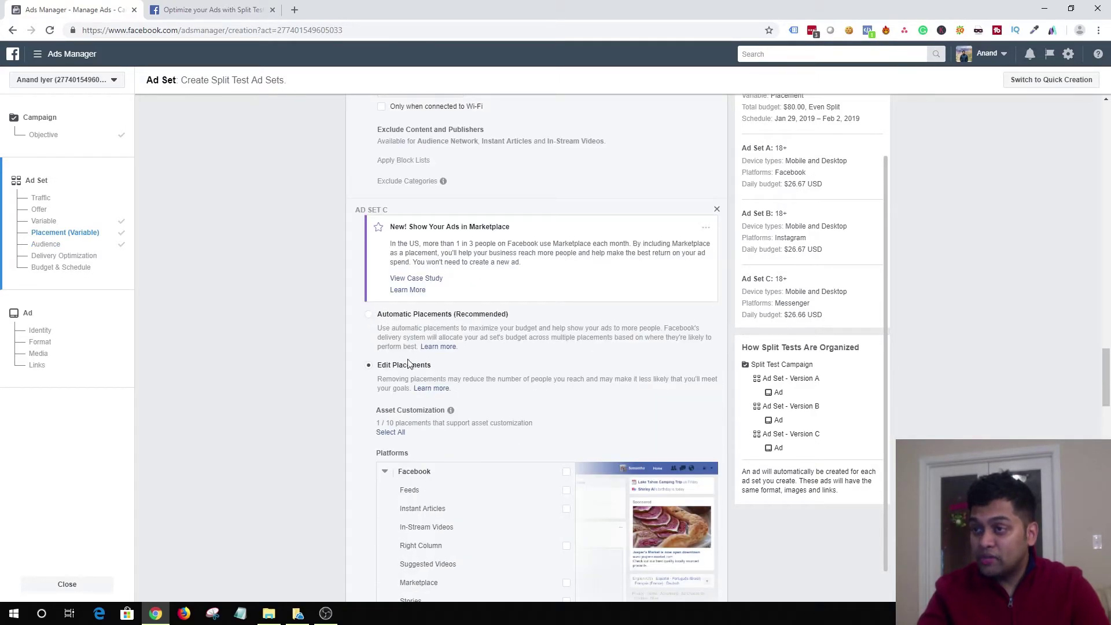
scroll(399, 368, "up", 4)
scroll(398, 368, "up", 10)
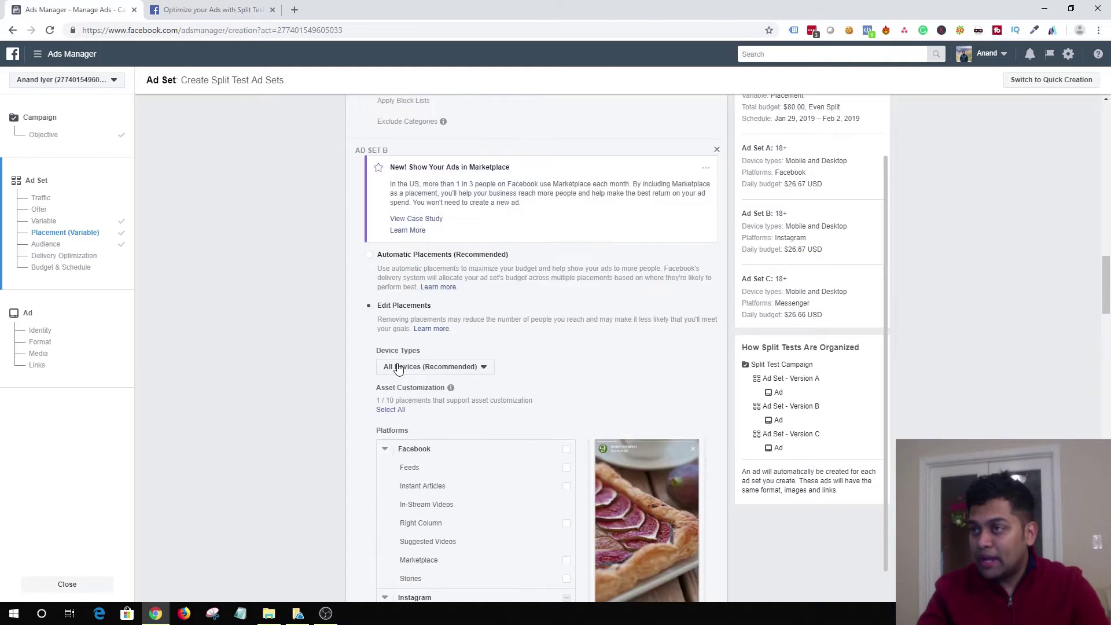
scroll(398, 368, "down", 7)
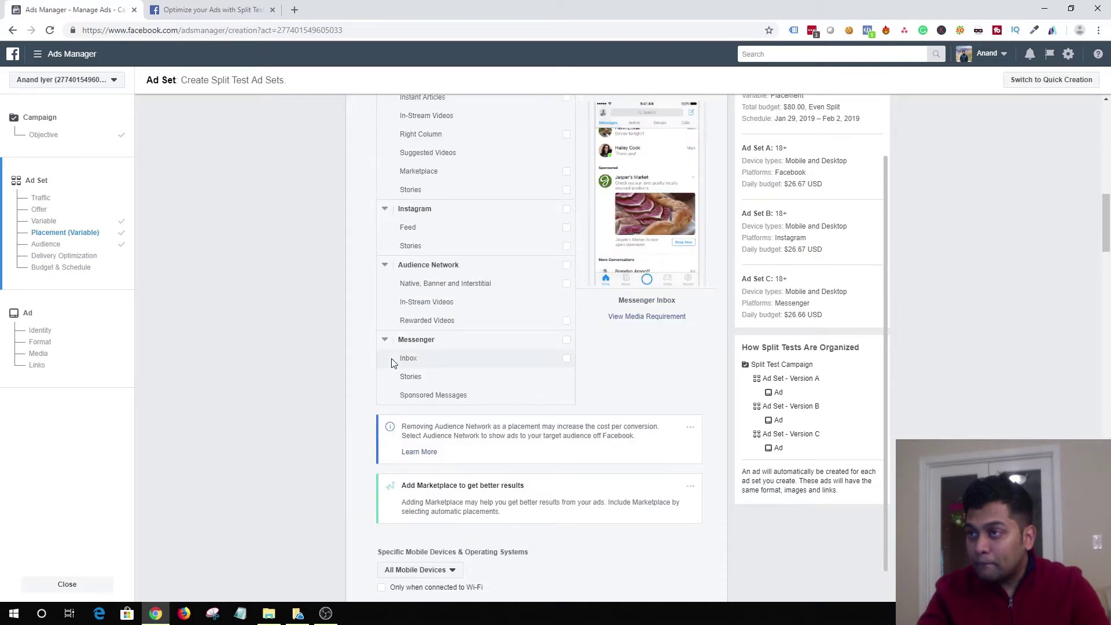
scroll(391, 362, "up", 15)
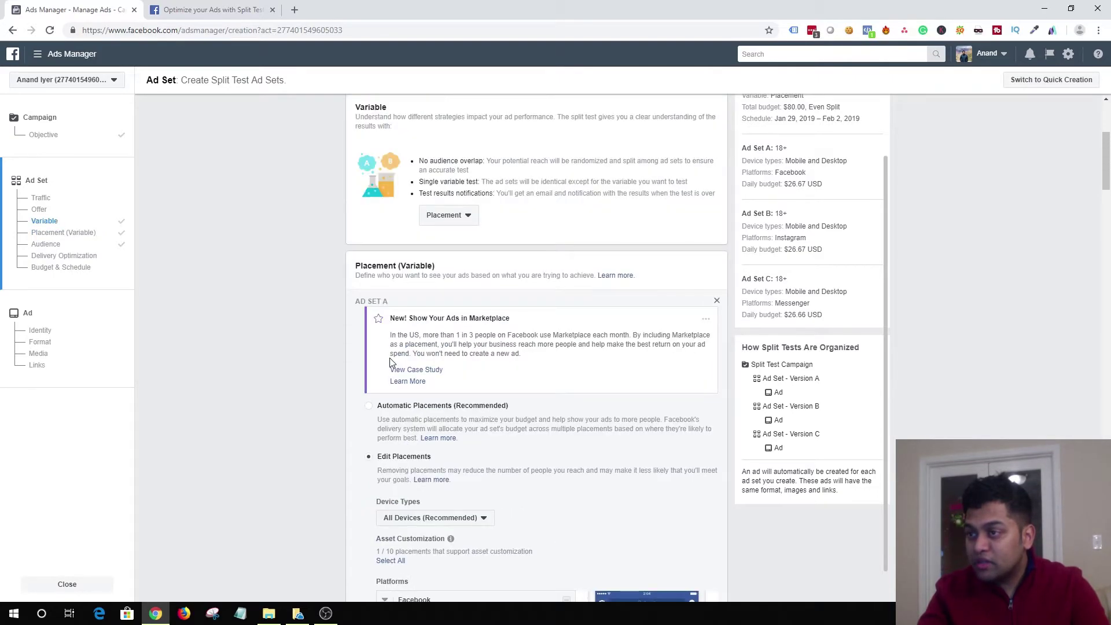
scroll(391, 362, "up", 4)
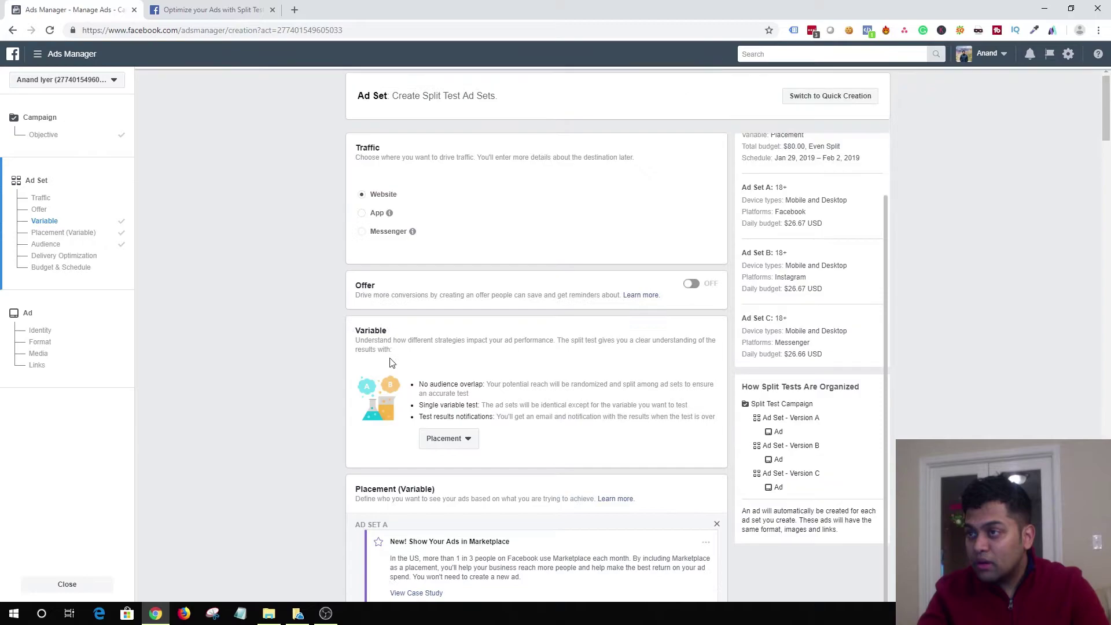
left_click(442, 440)
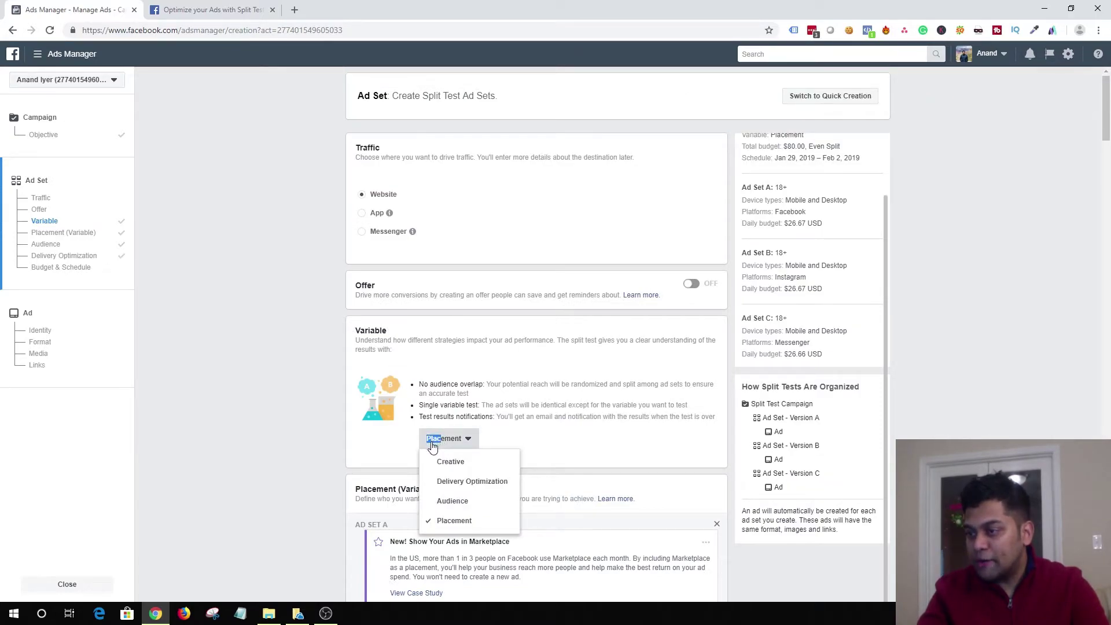
left_click(451, 502)
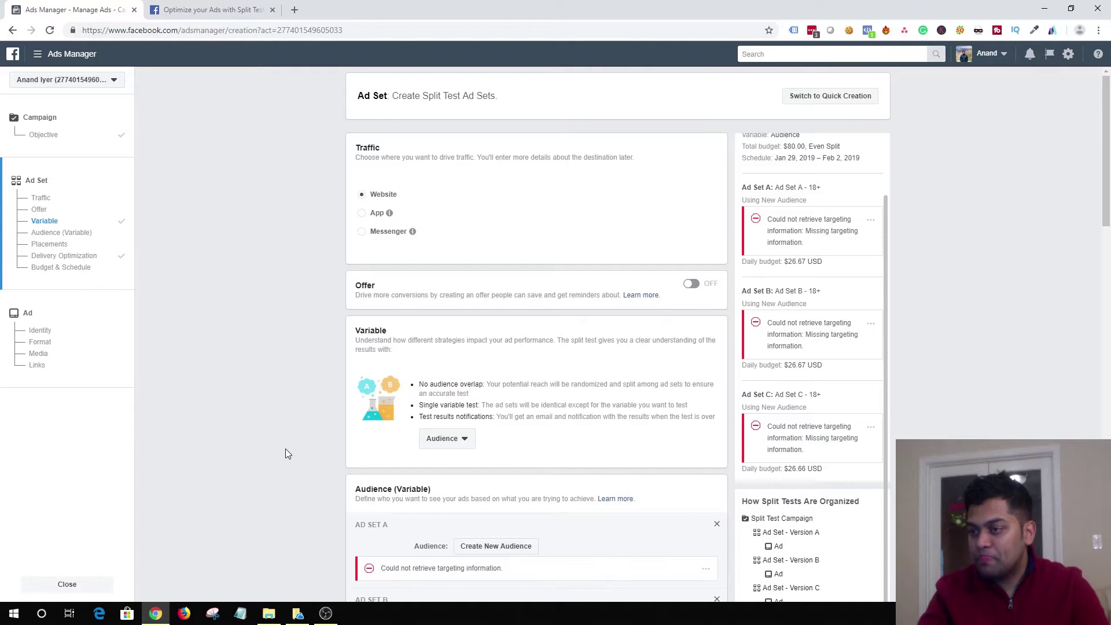
Start a new audience for Ad Set A using the custom audience Lookalike (US, 1%) - All Website Visitors - 60 Days.
scroll(291, 445, "down", 5)
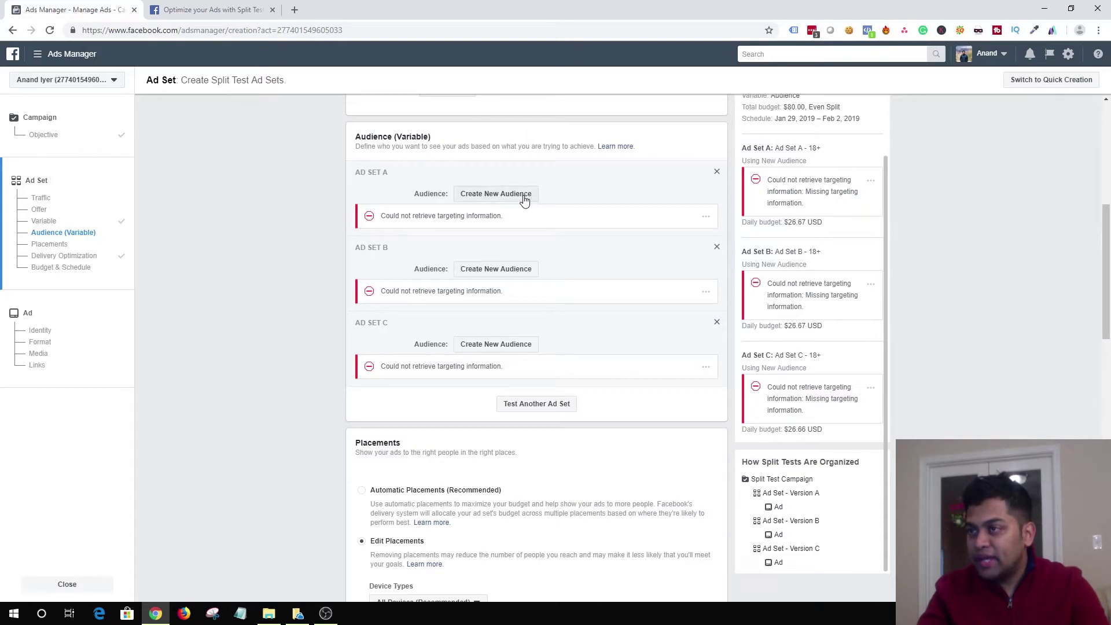
left_click(491, 196)
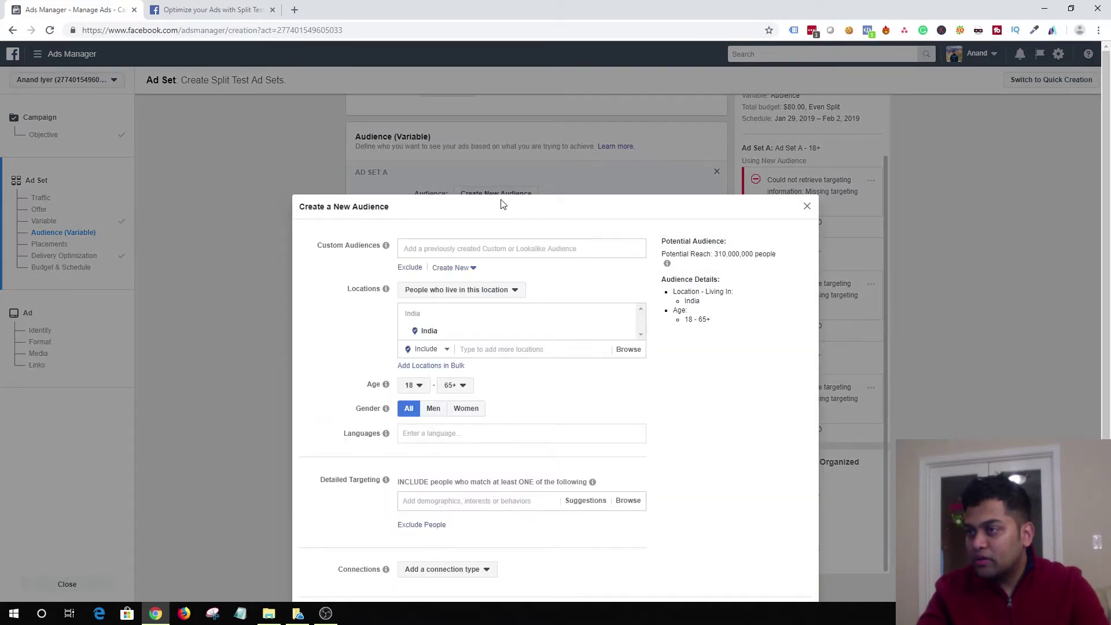
left_click(440, 249)
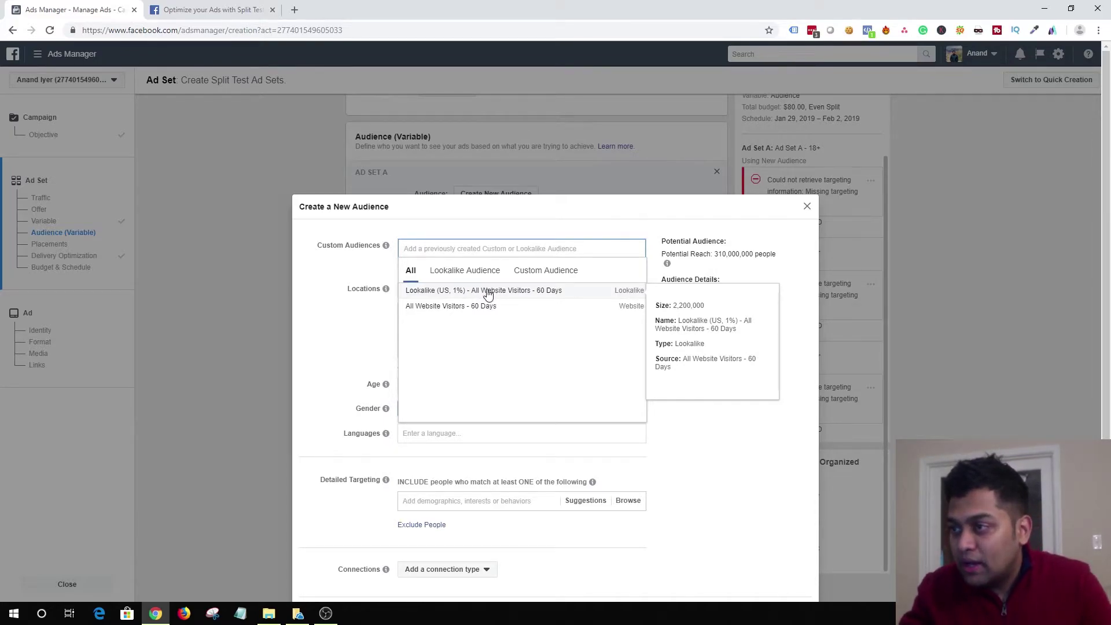
left_click(488, 290)
left_click(353, 261)
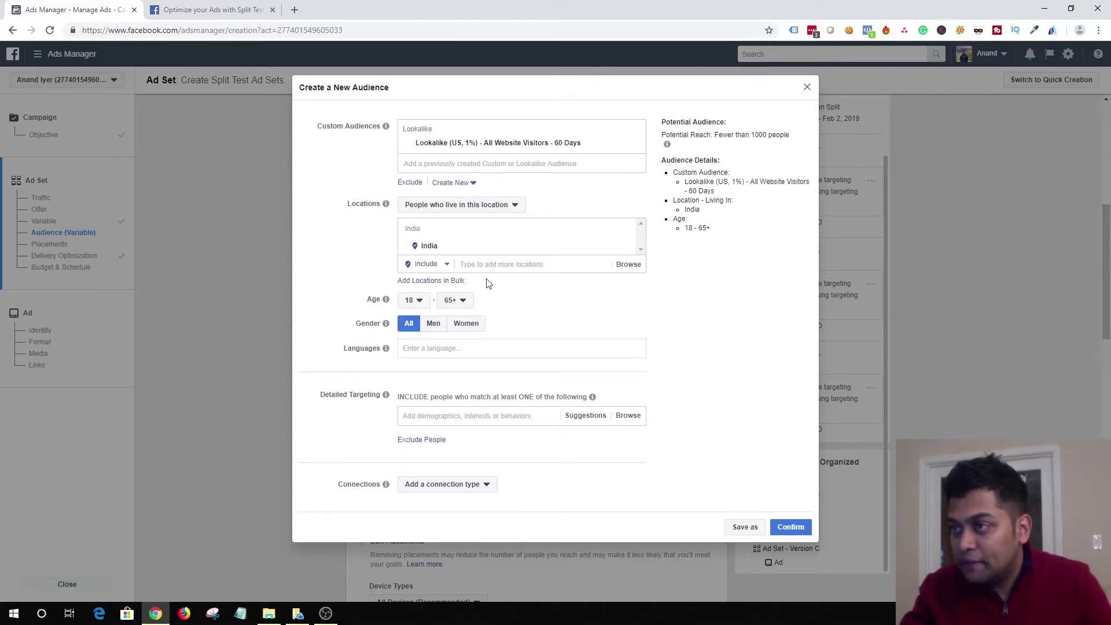
Replace India with Florida, United States in Ad Set A's audience locations and confirm the audience.
left_click(625, 230)
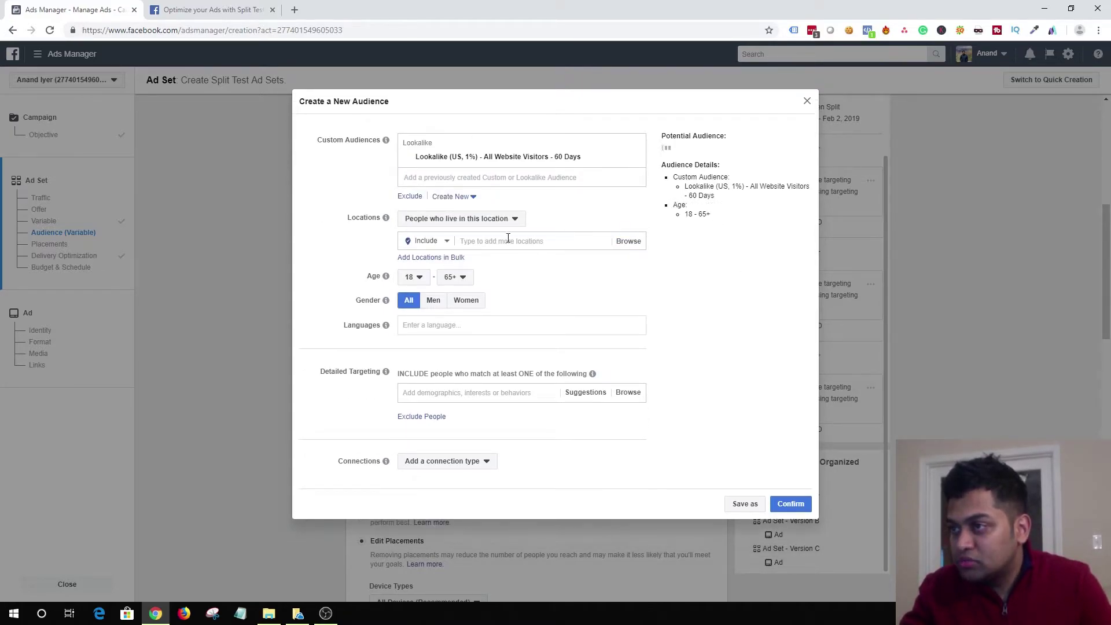
left_click(494, 242)
type("florida")
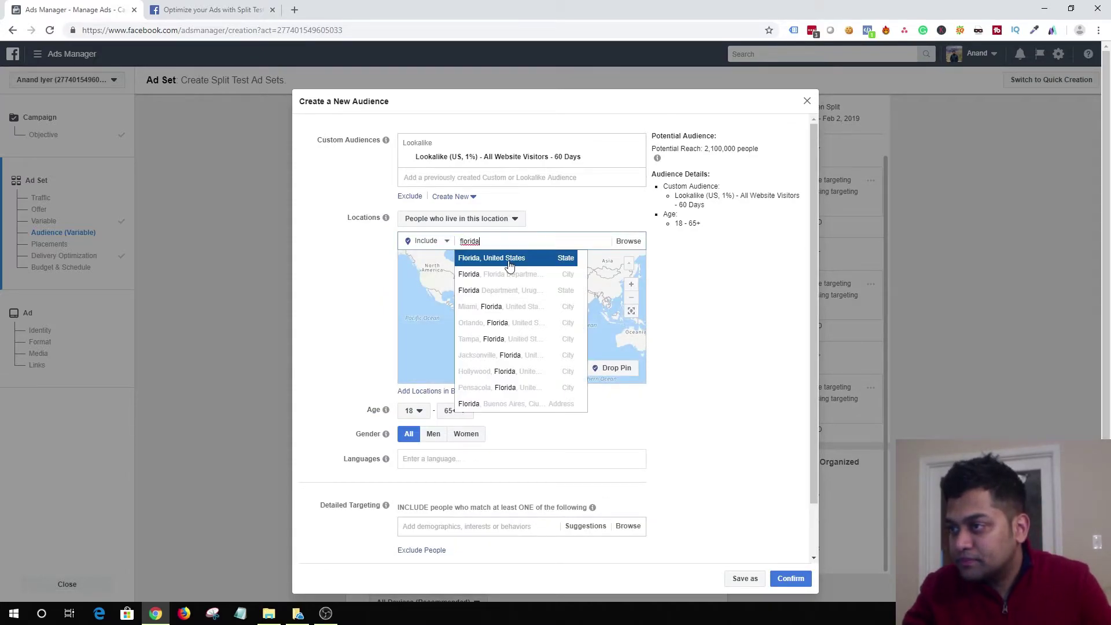
left_click(509, 259)
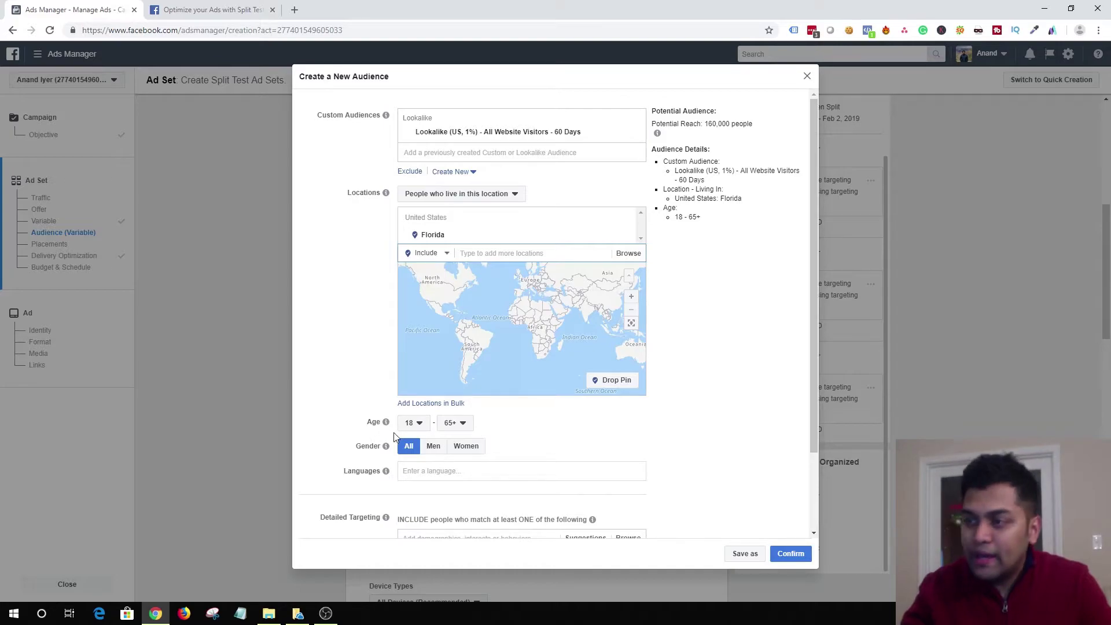
scroll(399, 434, "down", 2)
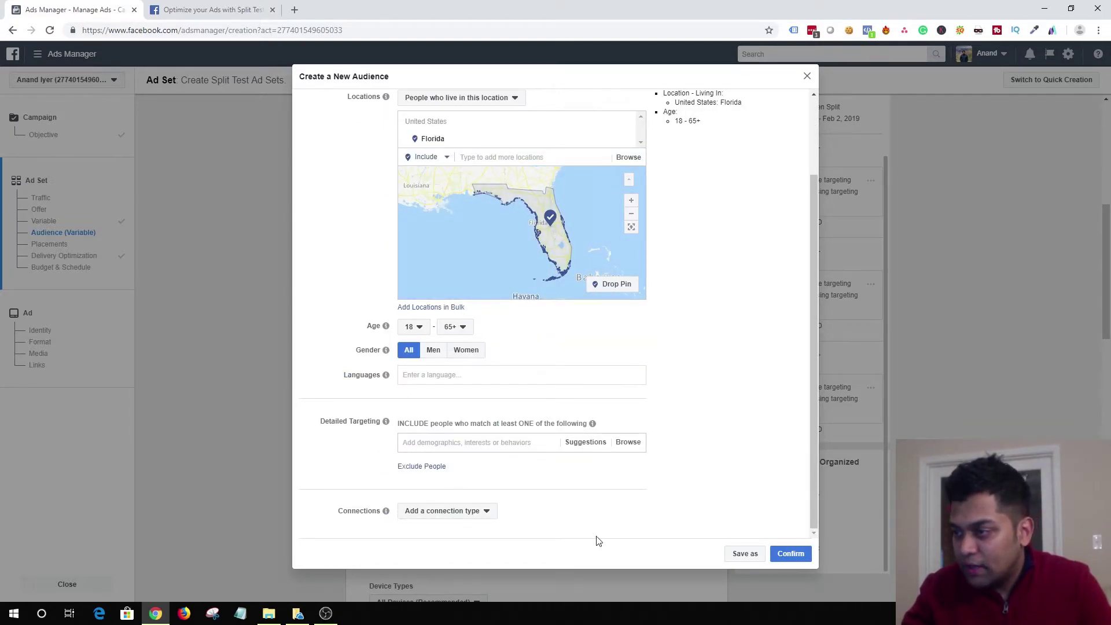
left_click(794, 556)
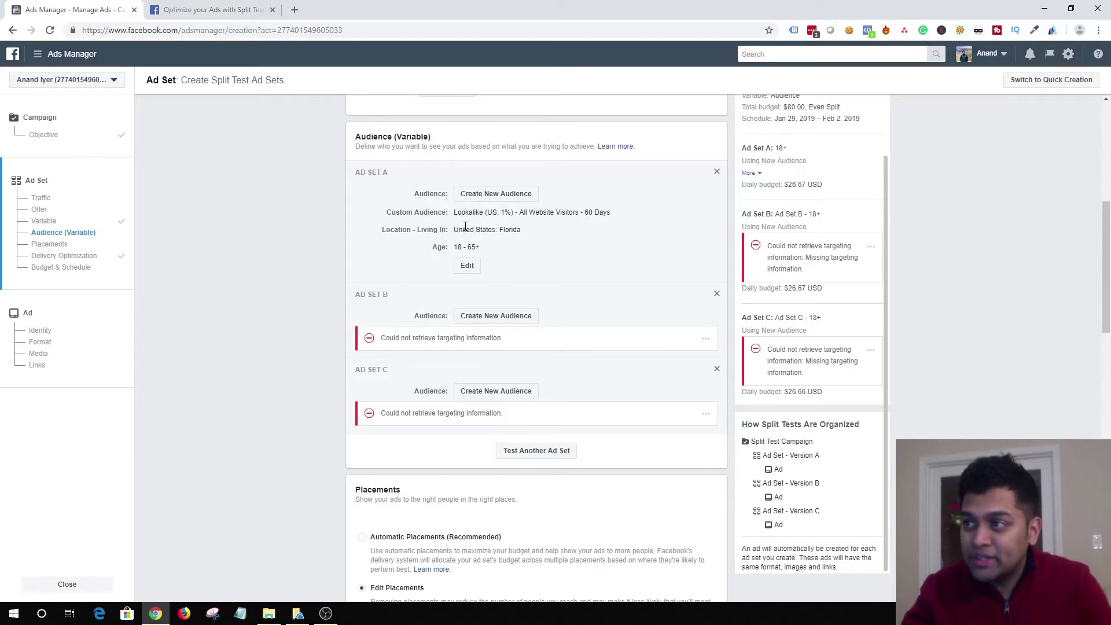
left_click_drag(455, 215, 486, 212)
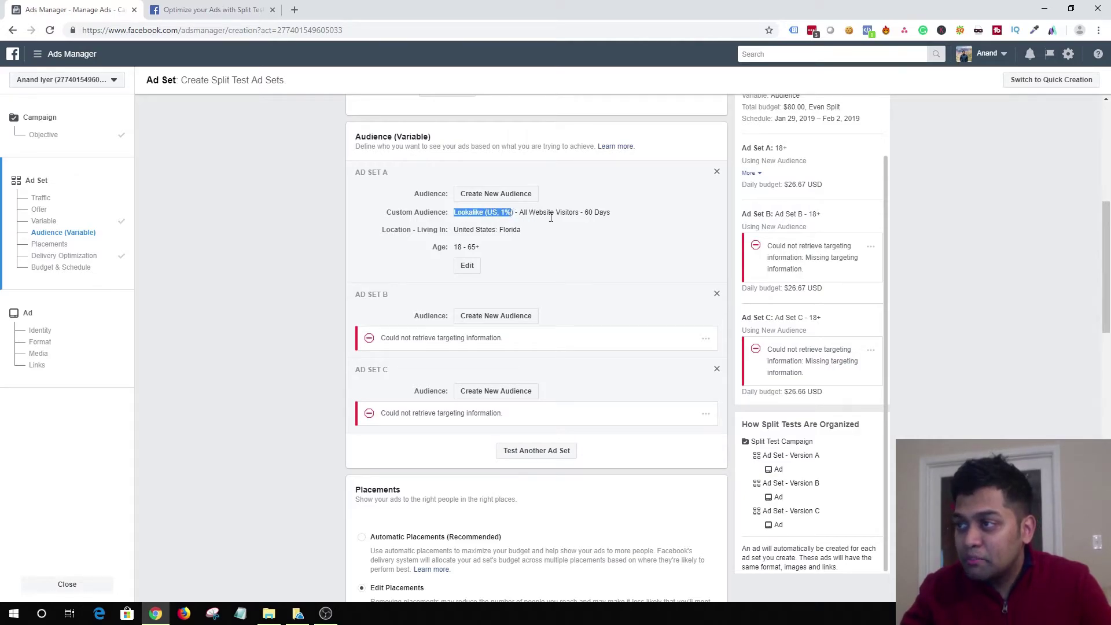
left_click(575, 270)
Start a new audience for Ad Set B using the custom audience All Website Visitors - 60 Days.
left_click(510, 319)
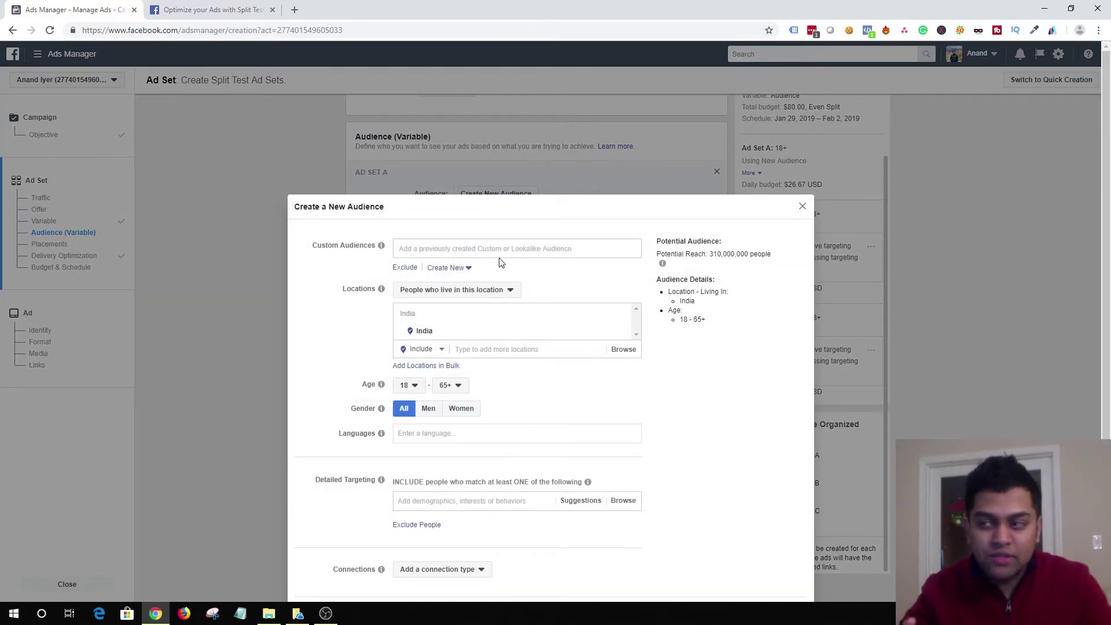
left_click(450, 247)
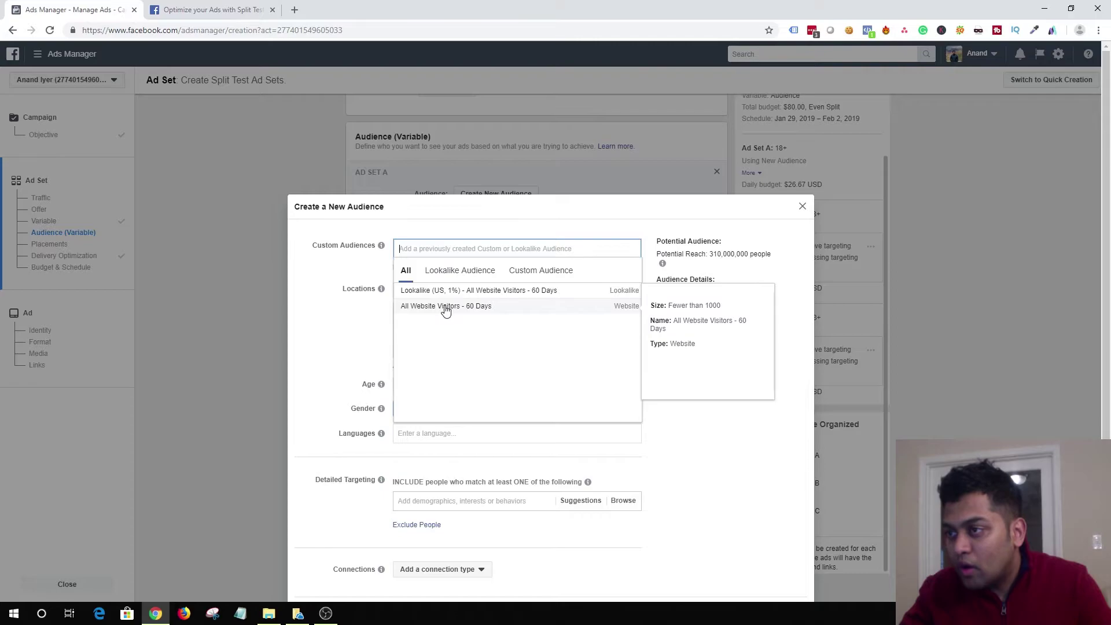
left_click(445, 307)
left_click(349, 267)
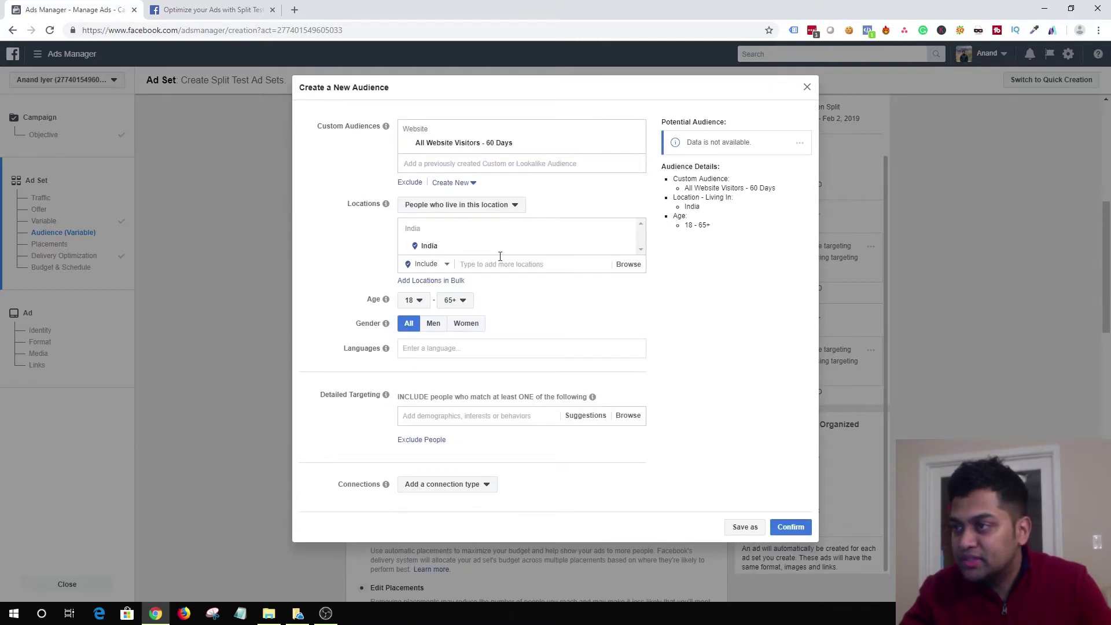
Replace India with Florida, United States in Ad Set B's audience locations and confirm the audience.
left_click(628, 234)
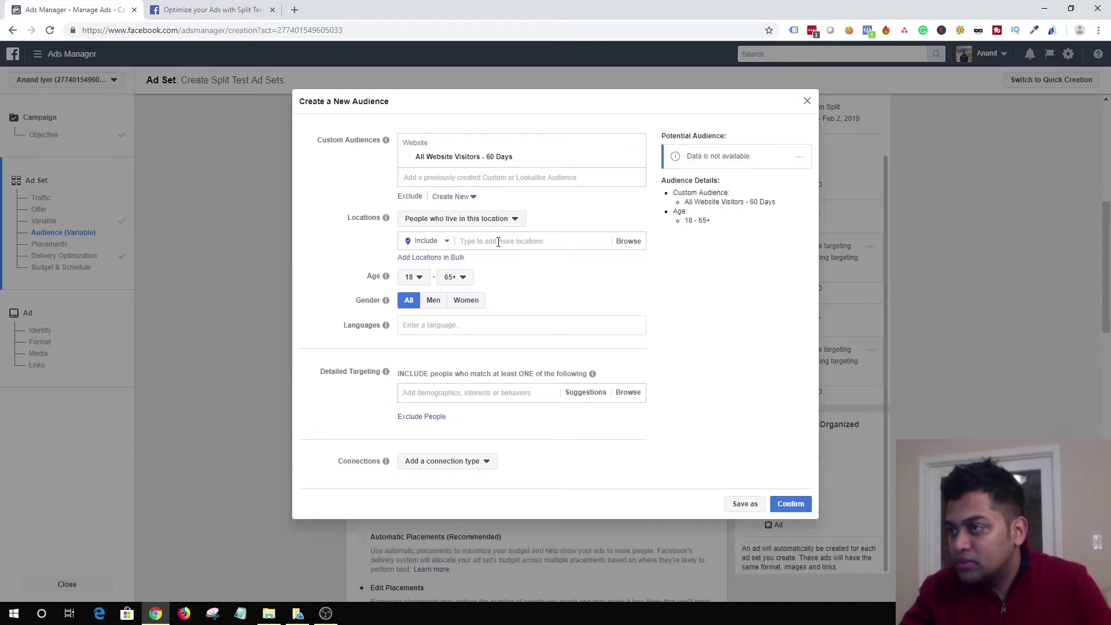
left_click(498, 242)
type("flod")
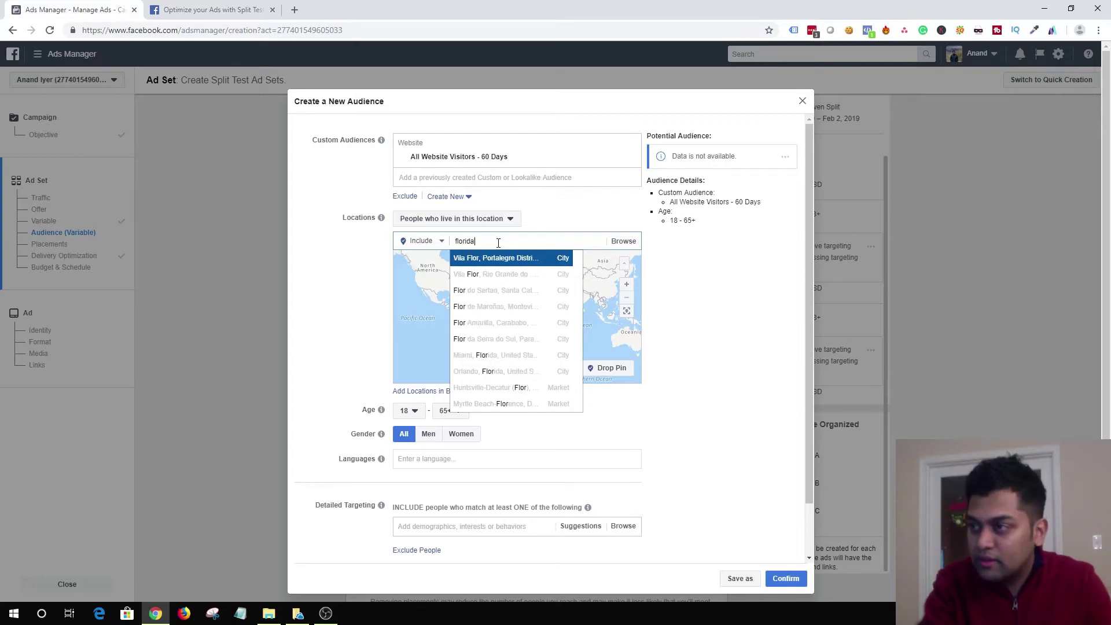
type("ida")
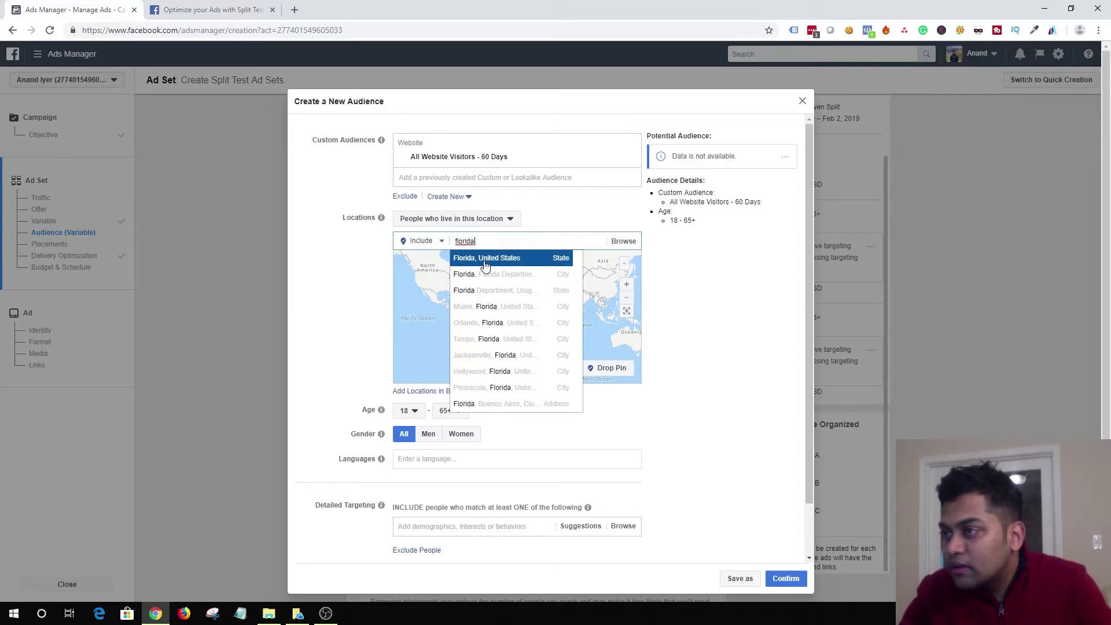
left_click(485, 258)
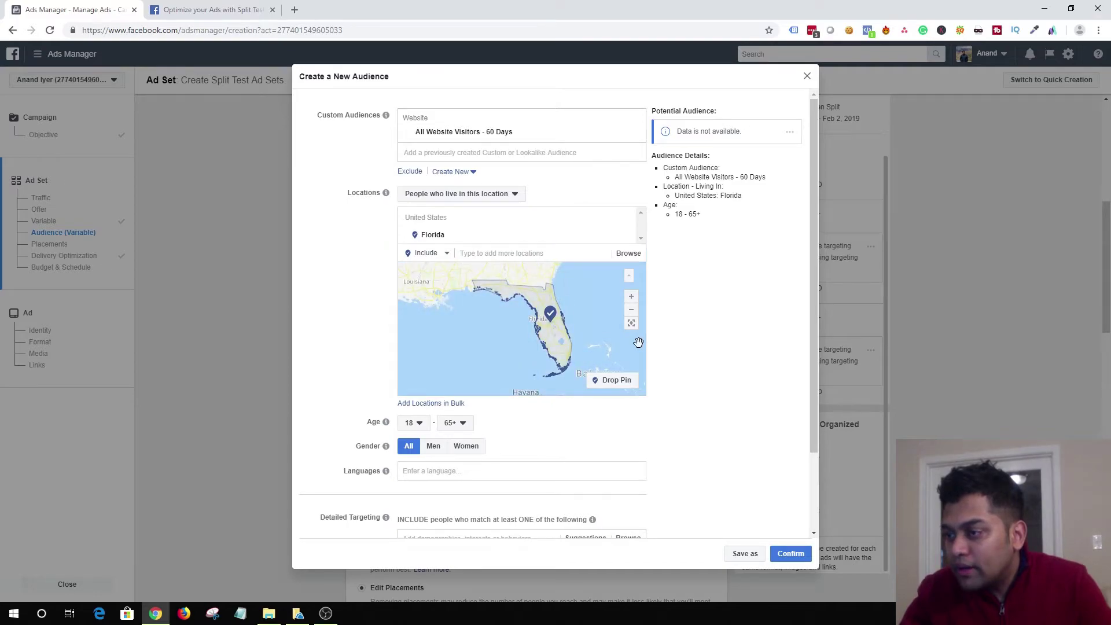
scroll(637, 382, "down", 2)
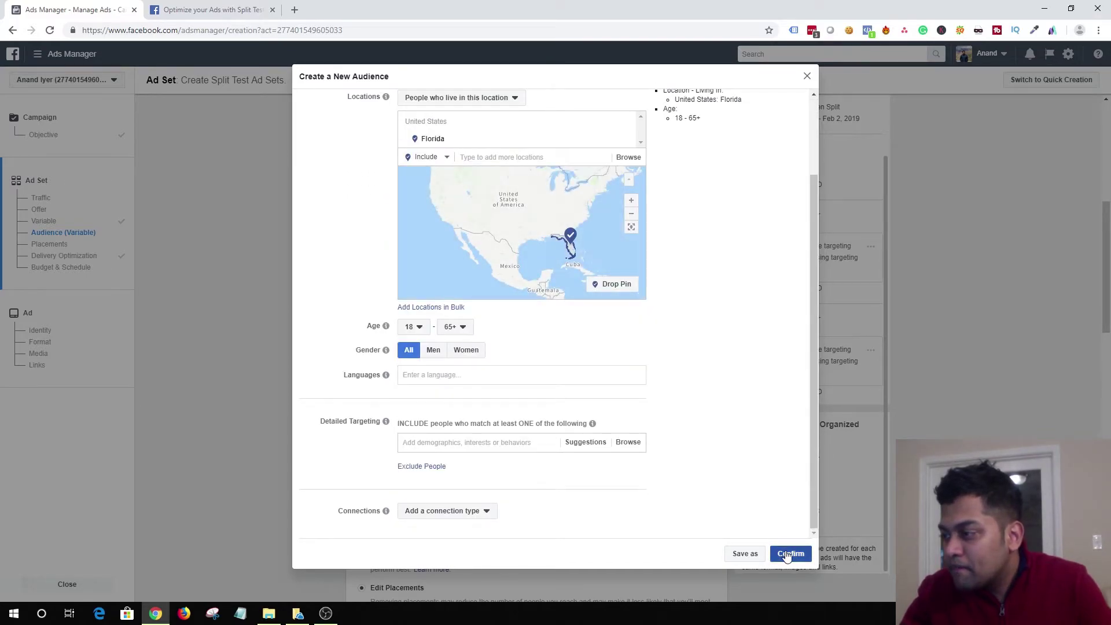
left_click(789, 554)
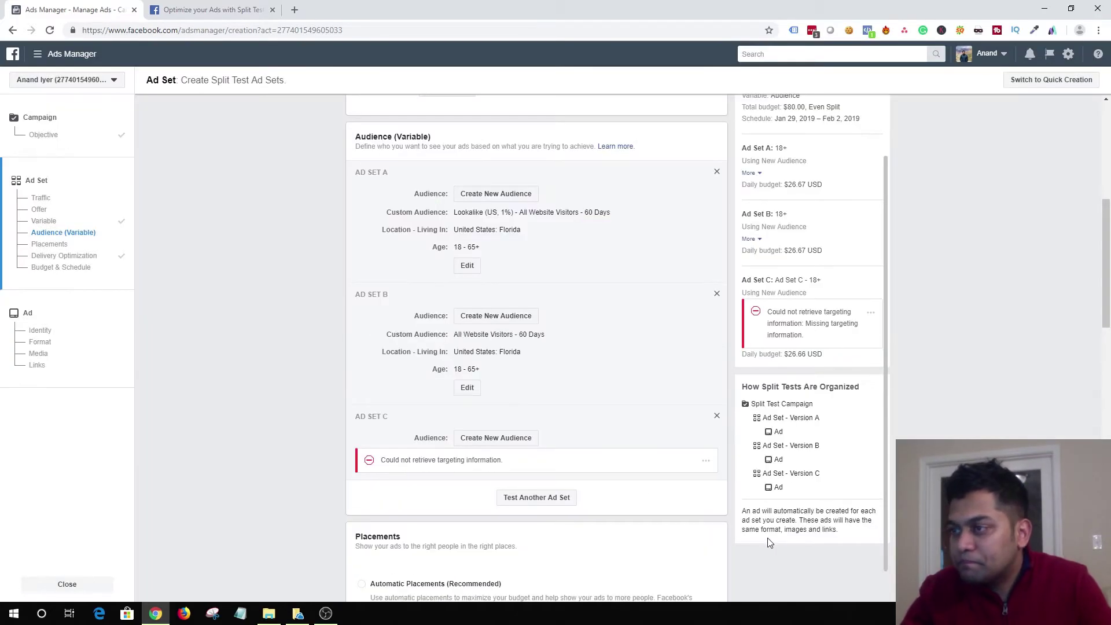
Create an audience for Ad Set C without a custom audience, replacing India with Florida, United States as the location.
left_click(493, 442)
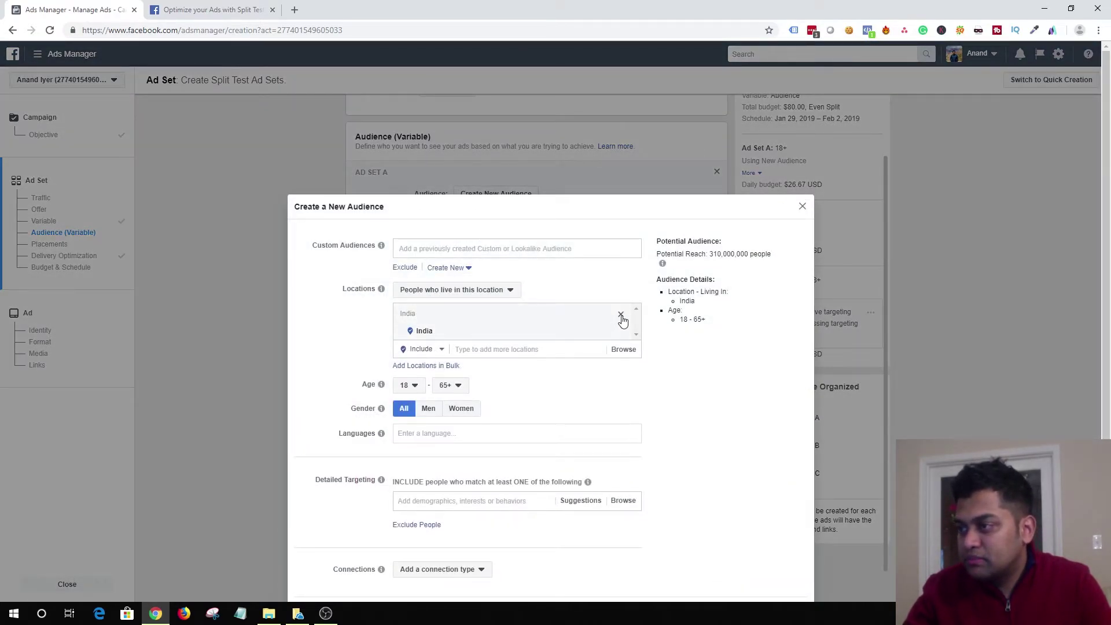
left_click(623, 325)
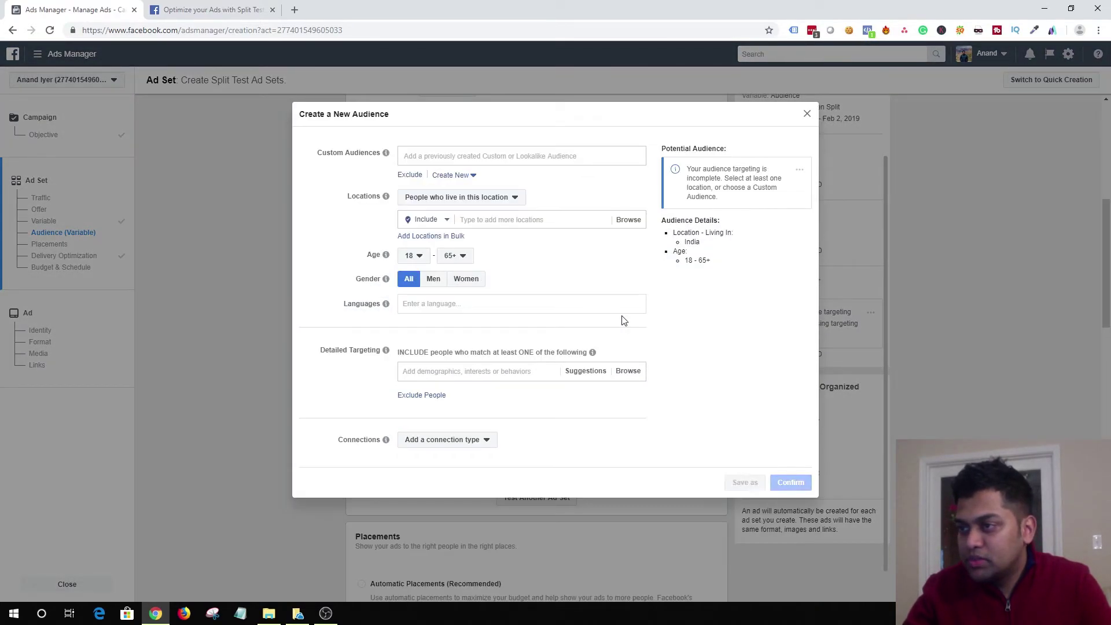
left_click(487, 221)
type("florida")
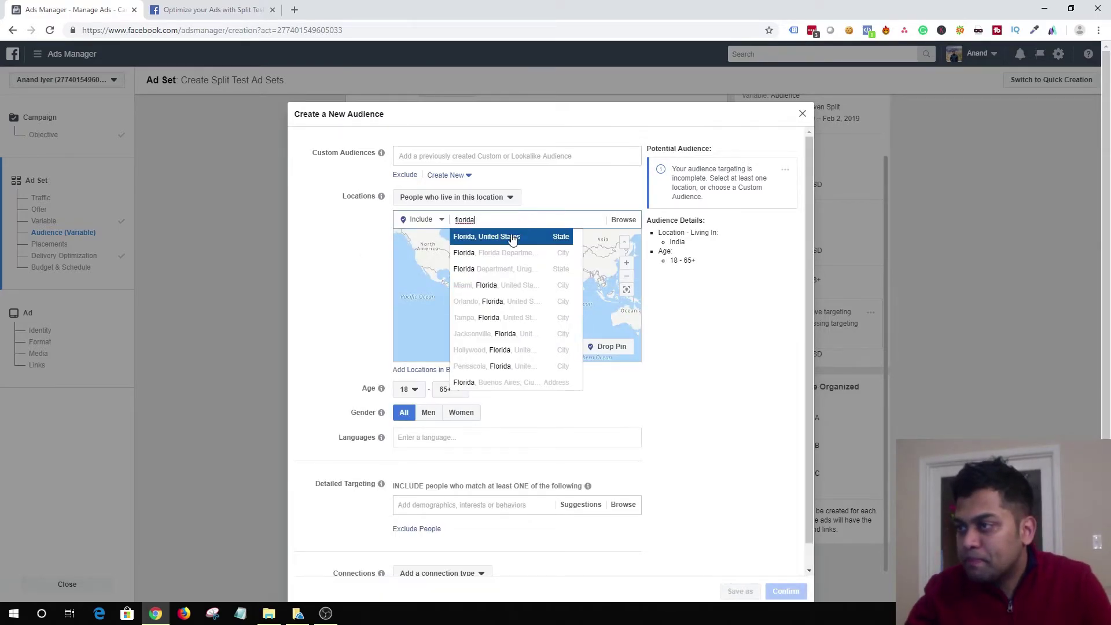
left_click(512, 238)
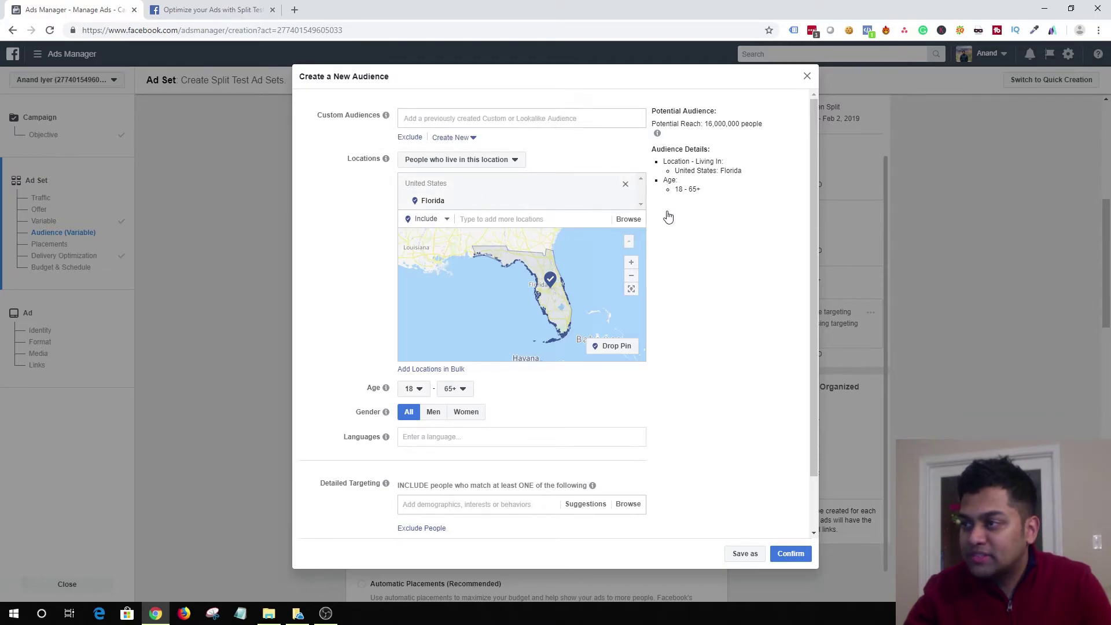
scroll(704, 350, "down", 2)
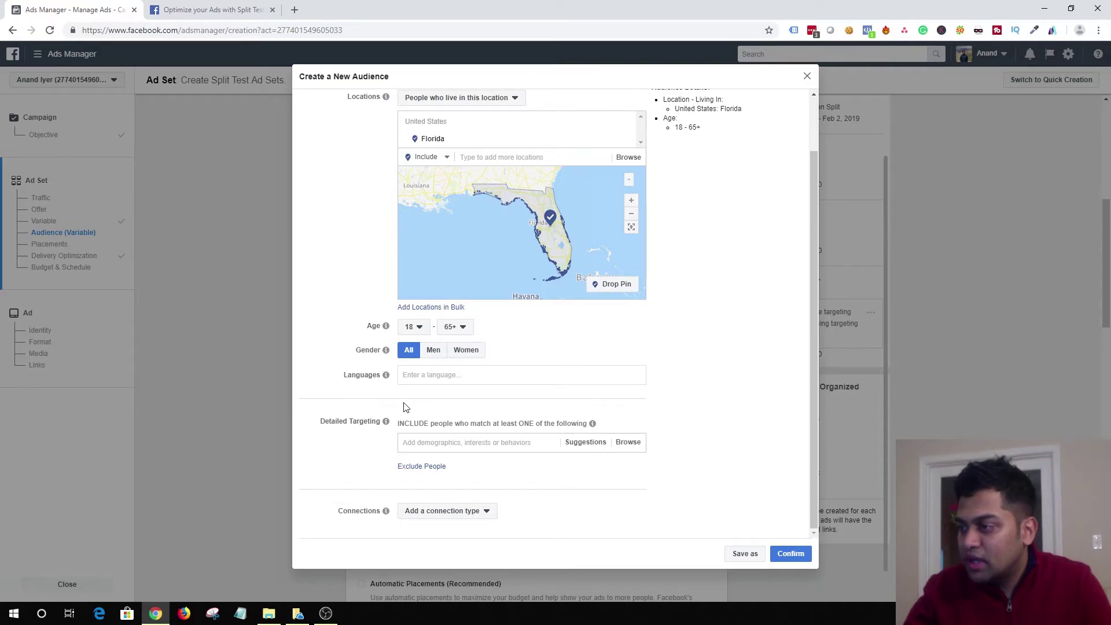
left_click(792, 554)
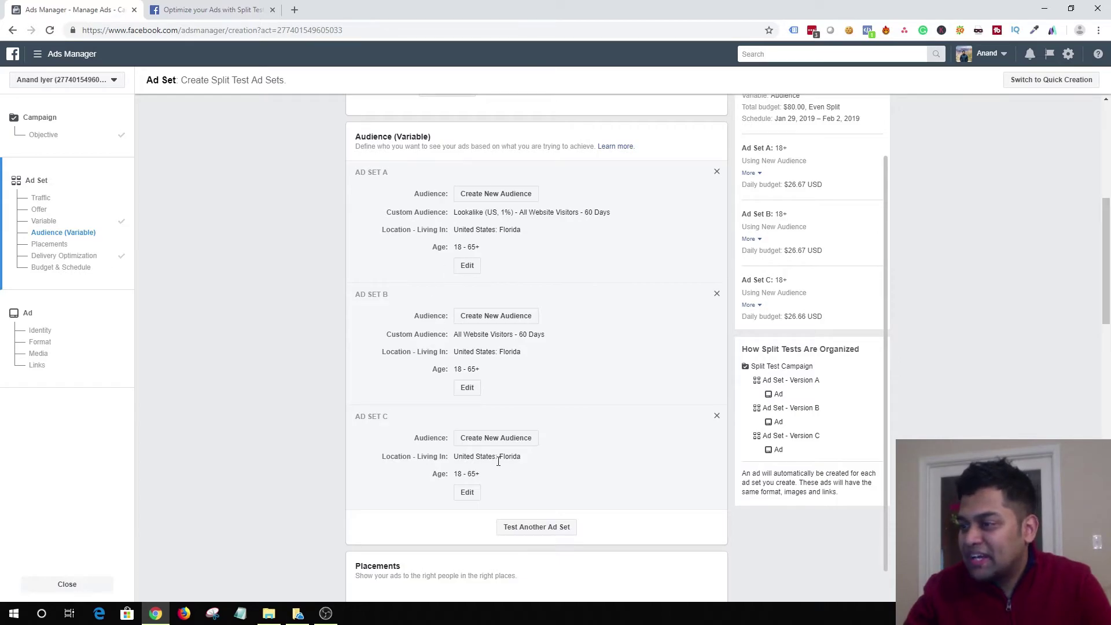
Remove Ad Set C from the audience split test.
left_click_drag(492, 479, 383, 456)
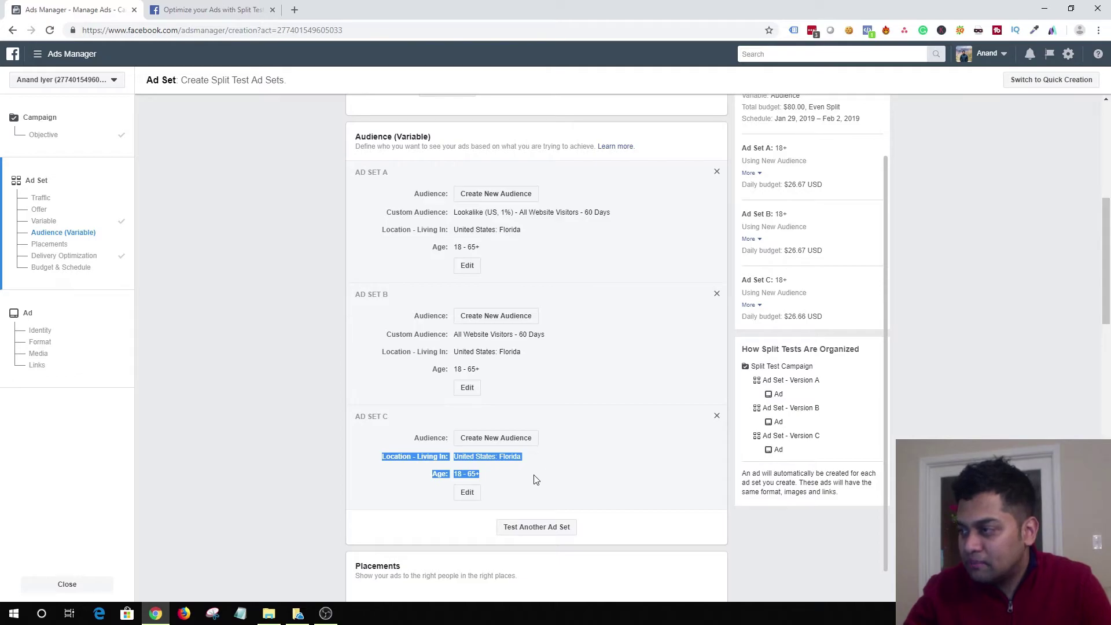
left_click(718, 418)
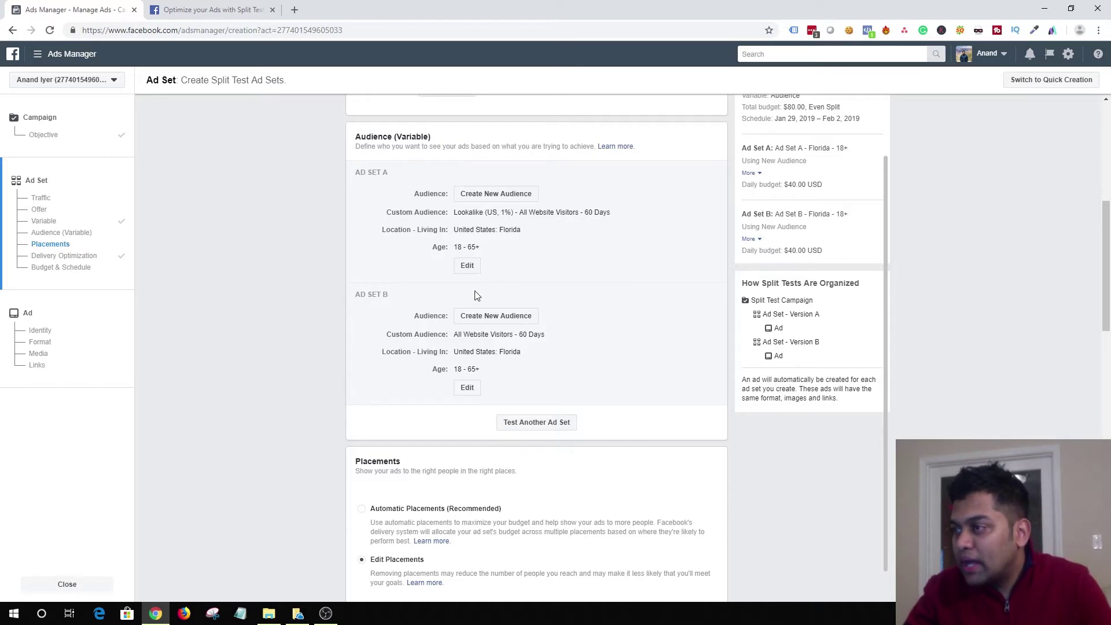
Review the audiences of Ad Sets A and B, the placement settings with their device types, and the delivery optimization section.
scroll(965, 248, "down", 5)
scroll(535, 268, "down", 5)
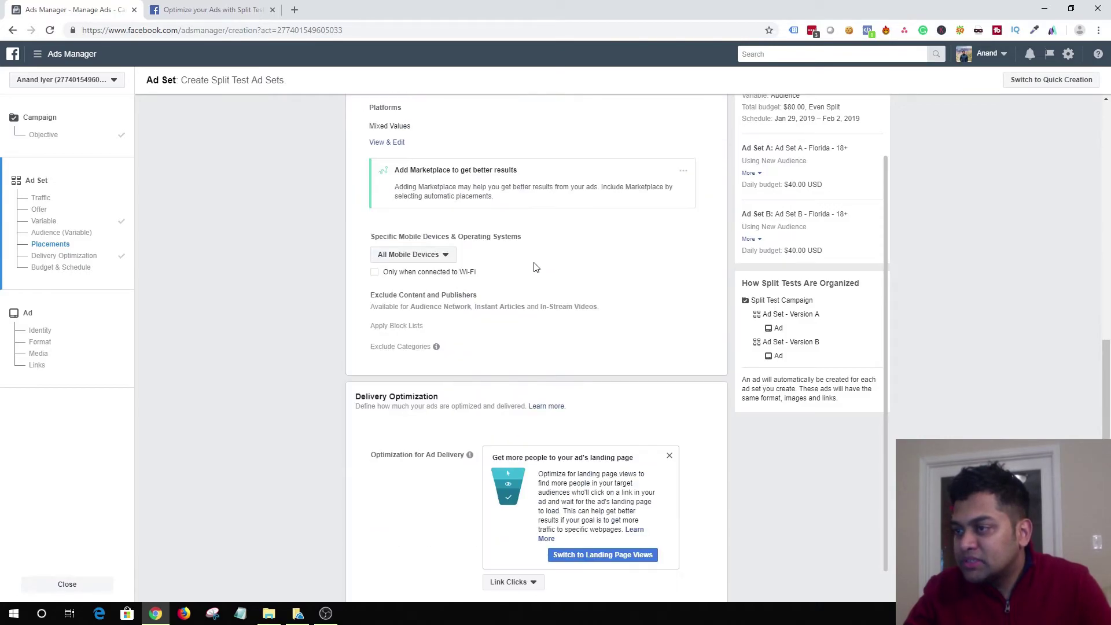
scroll(535, 268, "up", 5)
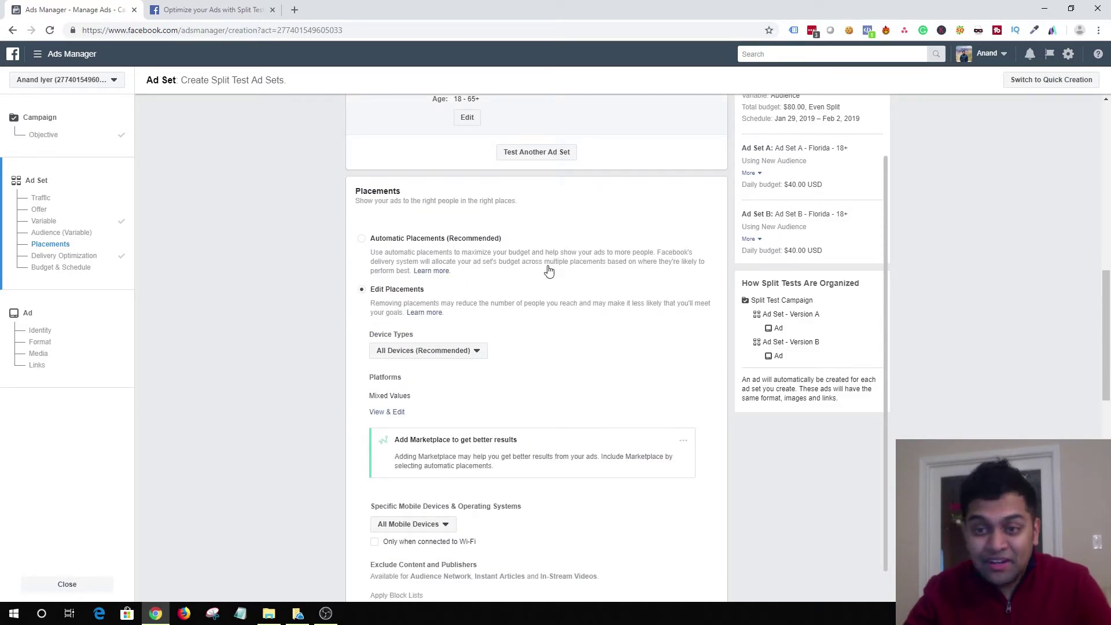
scroll(552, 274, "up", 5)
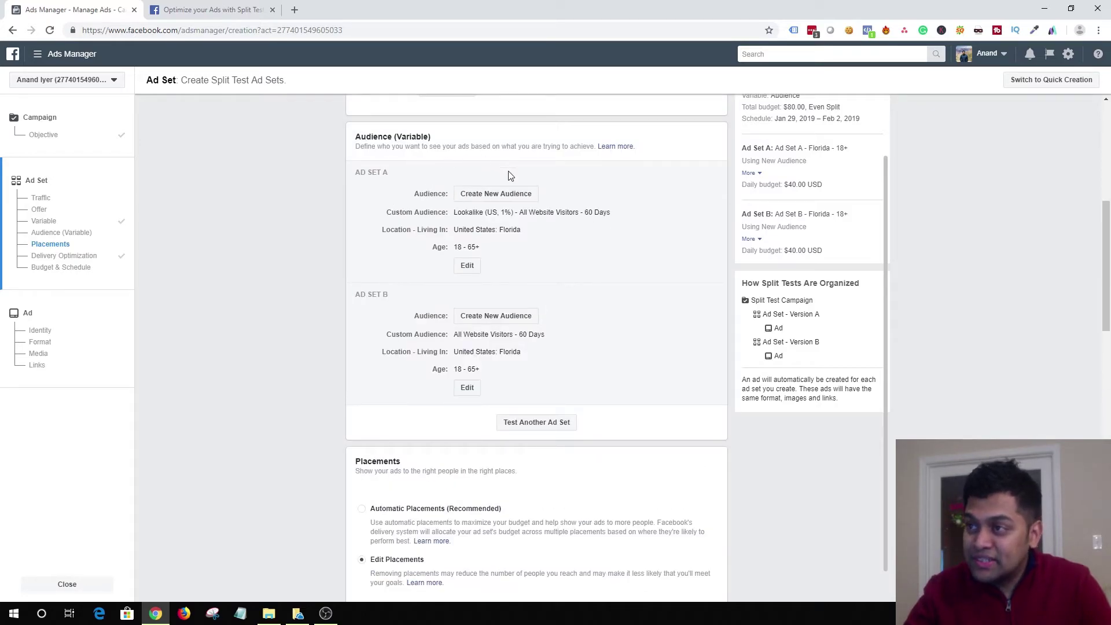
scroll(507, 210, "down", 5)
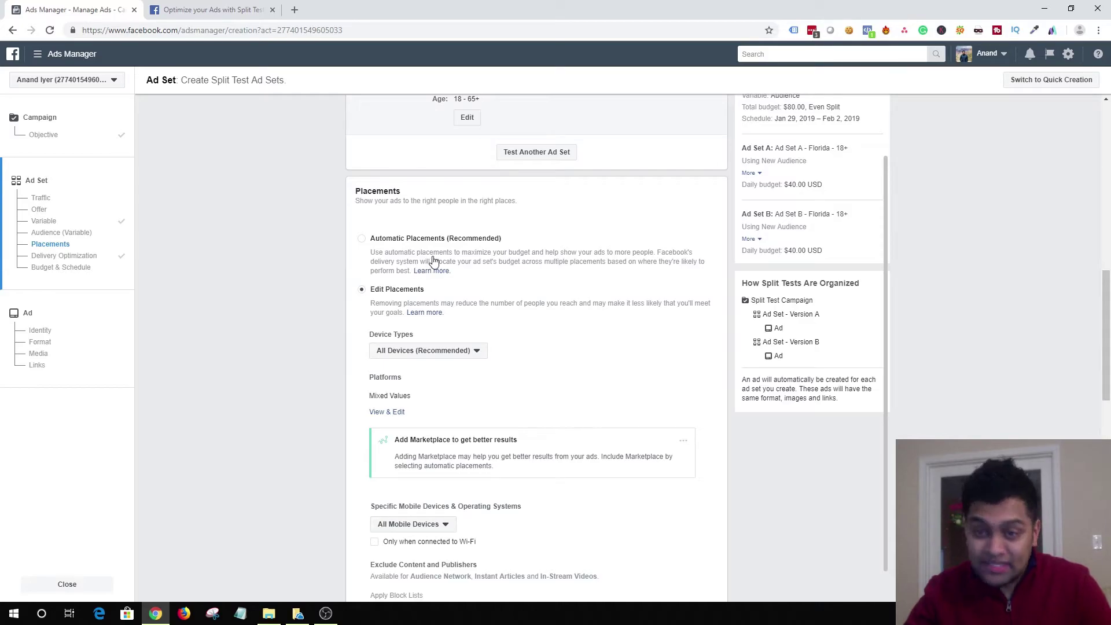
scroll(434, 261, "up", 5)
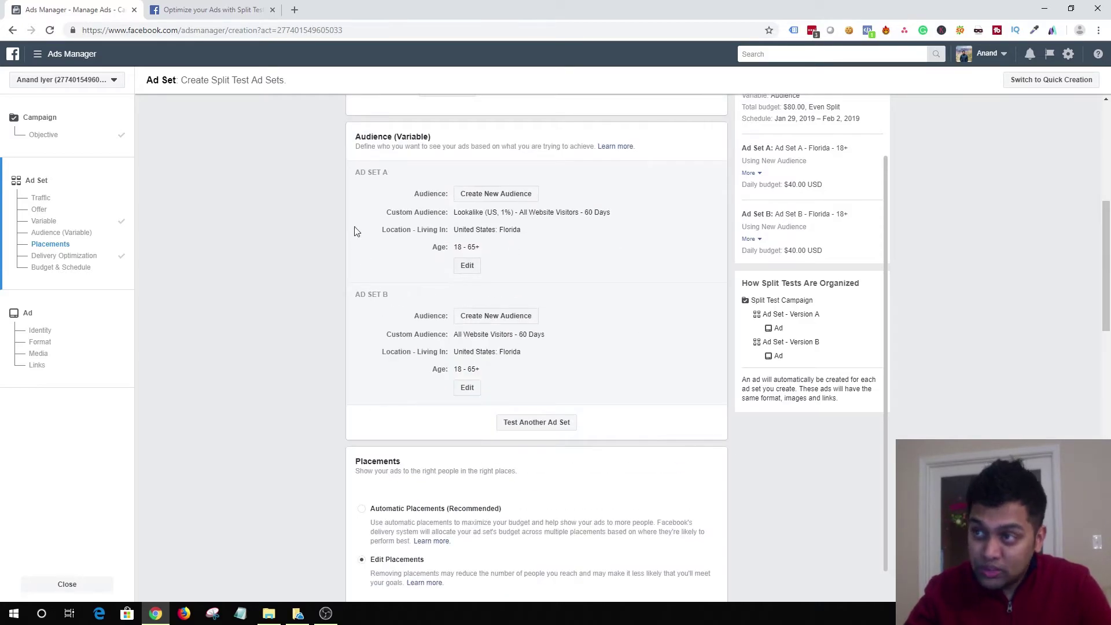
scroll(502, 241, "down", 5)
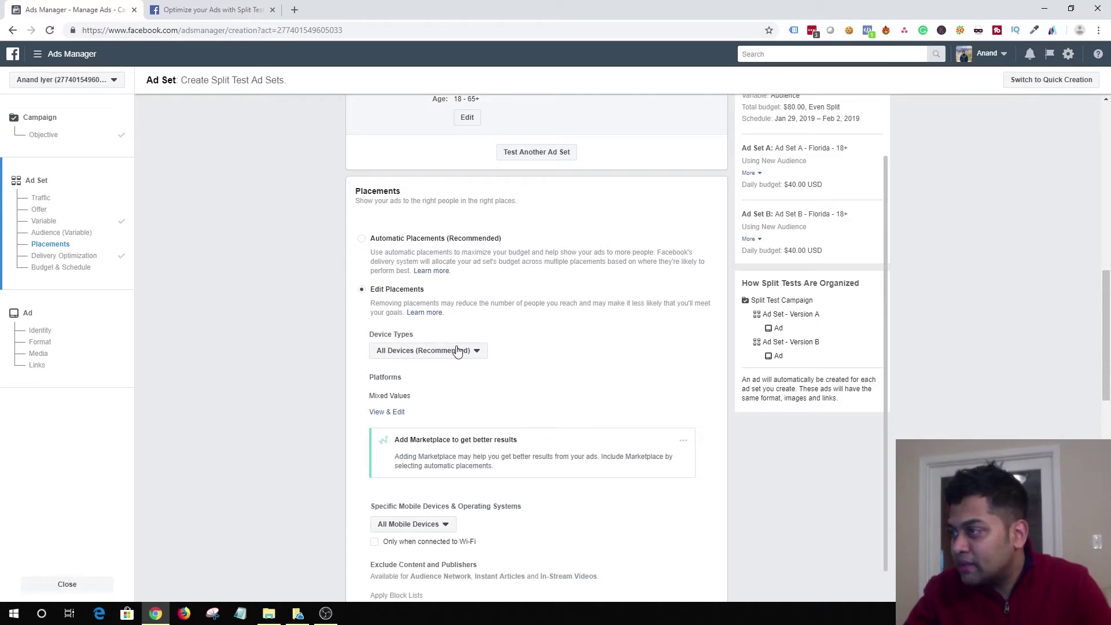
left_click(434, 351)
left_click(532, 368)
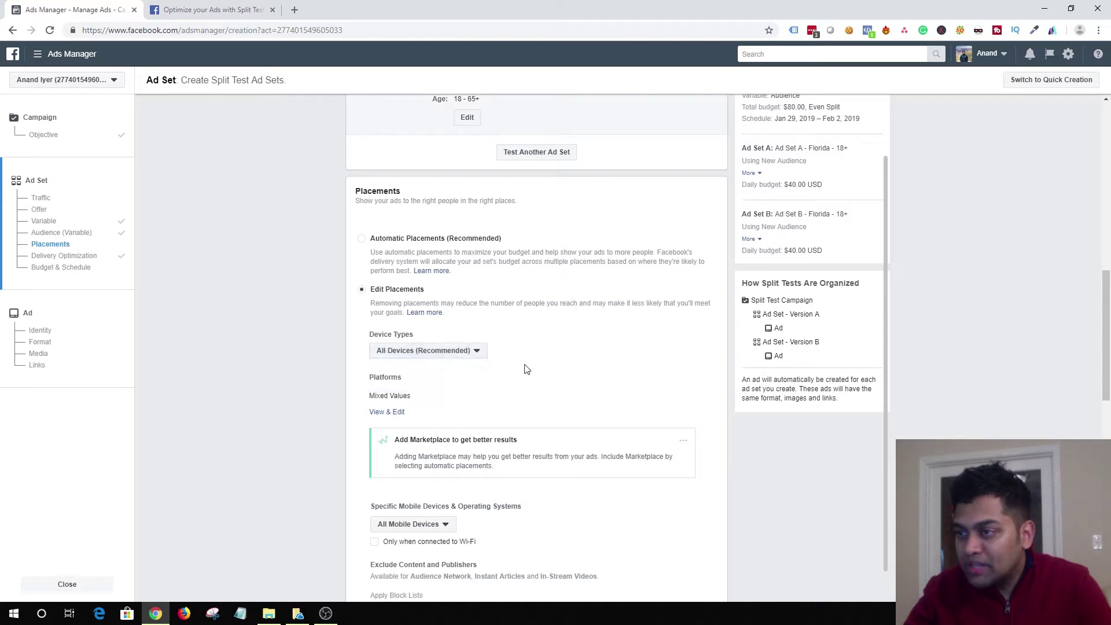
scroll(518, 354, "down", 5)
scroll(518, 354, "up", 5)
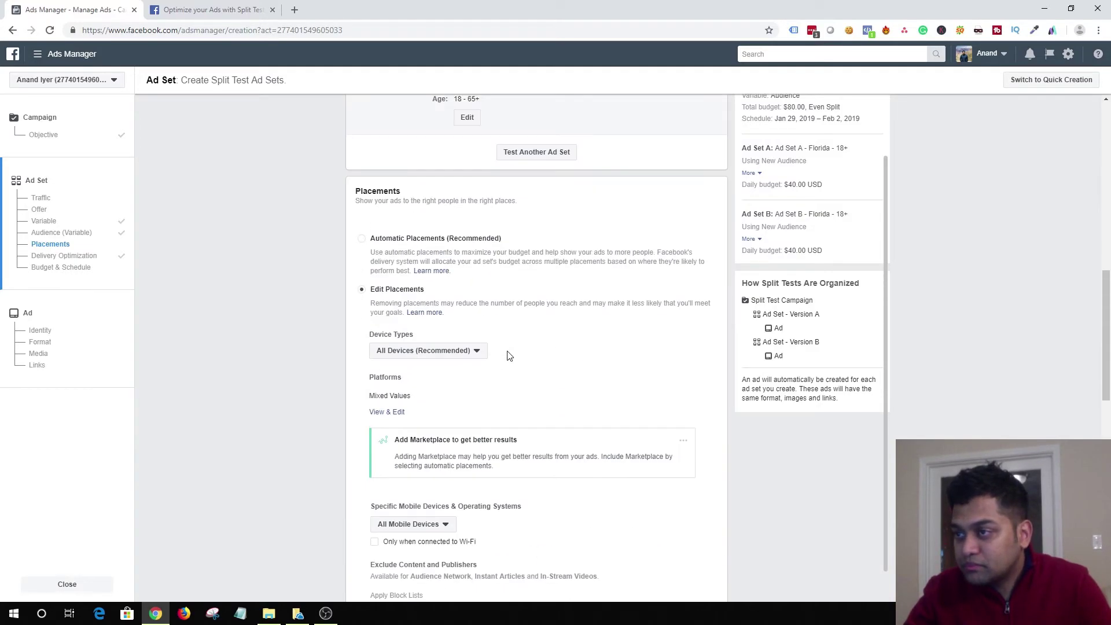
Switch the split test's placements to Automatic Placements, and check the delivery optimization and budget sections.
left_click(363, 240)
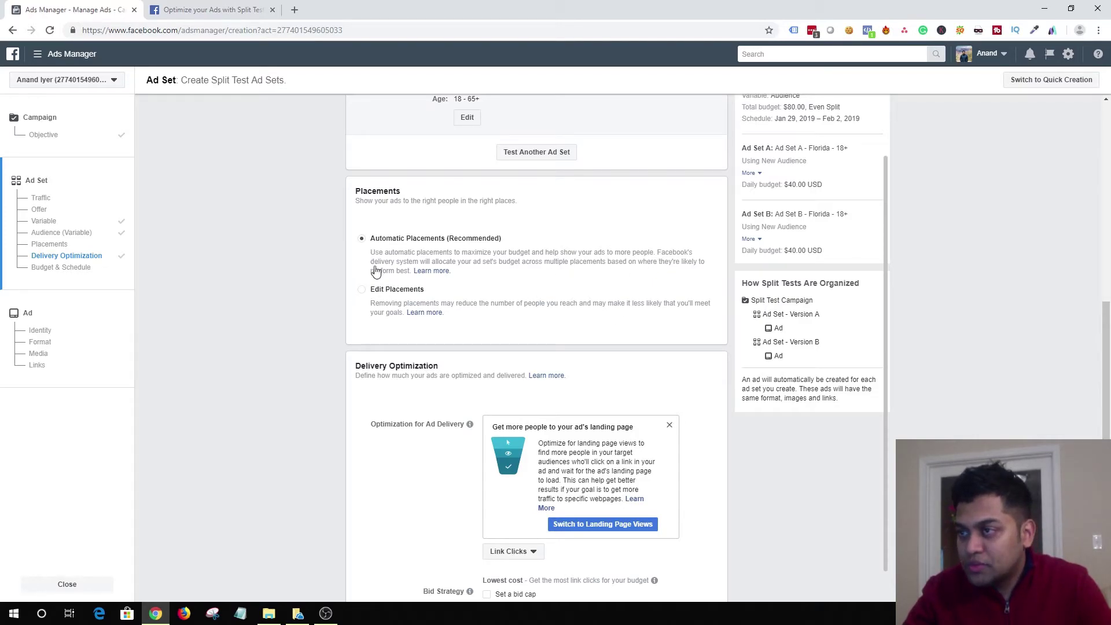
scroll(472, 312, "down", 5)
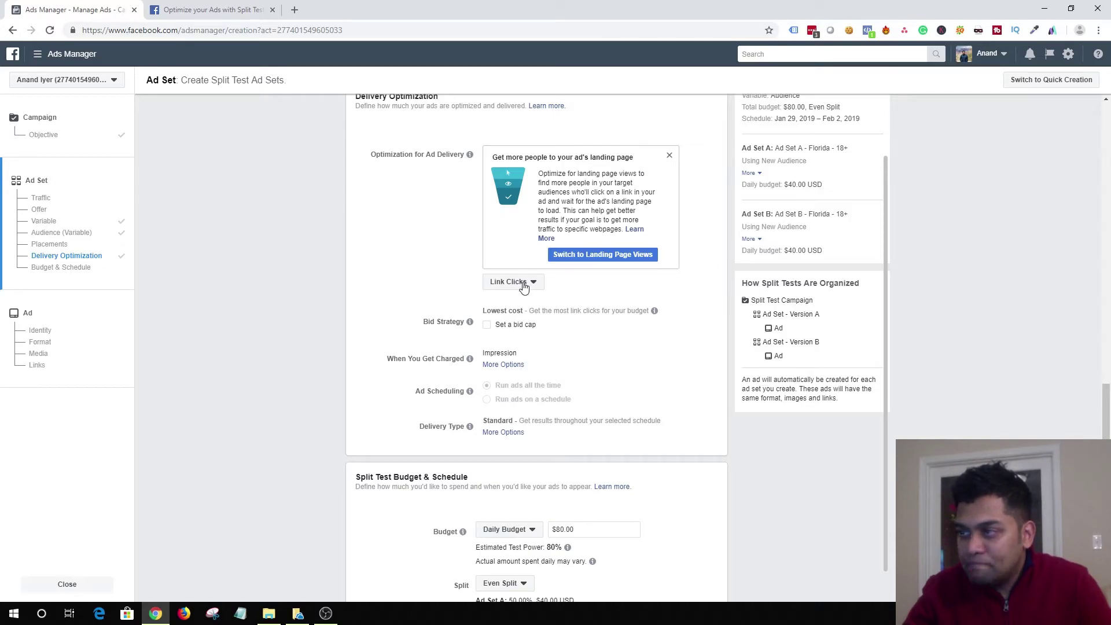
scroll(523, 289, "down", 3)
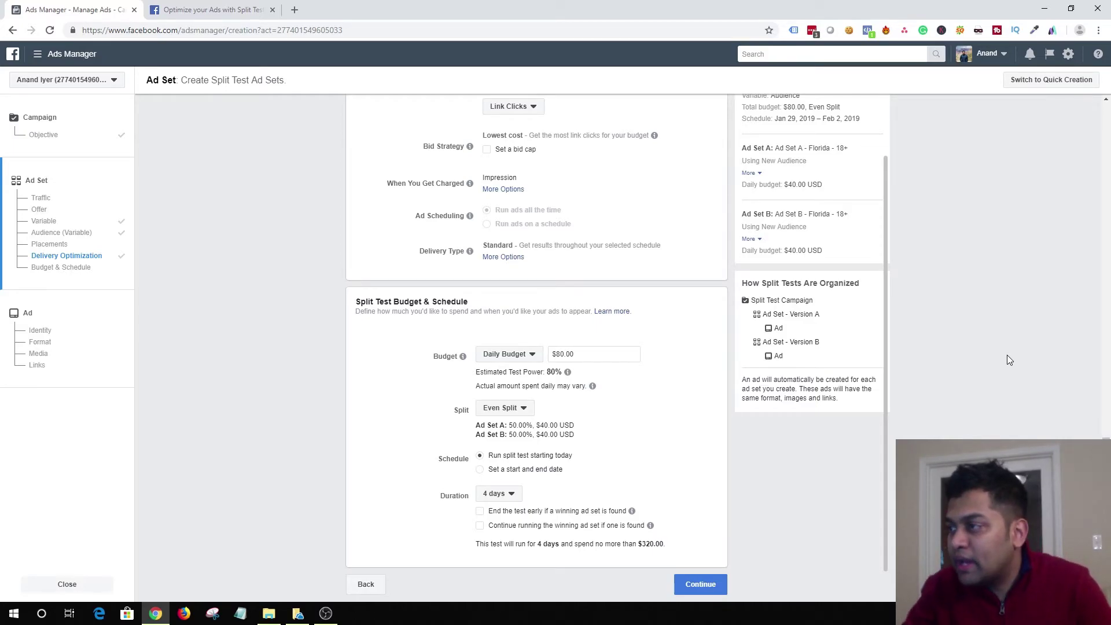
Change the split test variable from Audience to Delivery Optimization.
scroll(836, 368, "up", 15)
scroll(680, 372, "up", 4)
scroll(677, 372, "down", 1)
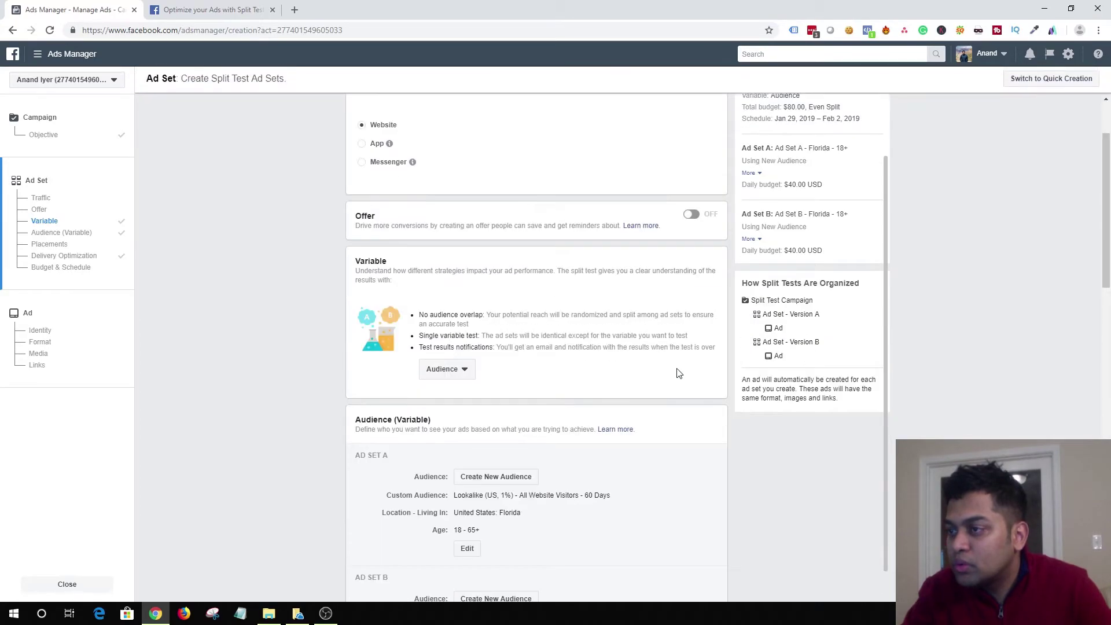
left_click(457, 370)
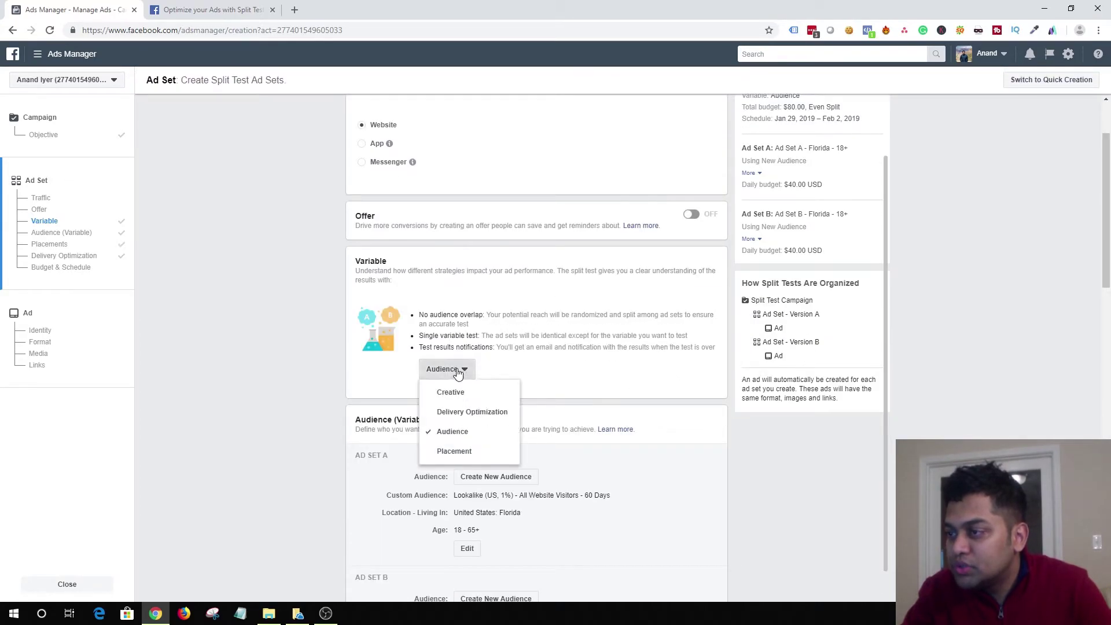
left_click(458, 412)
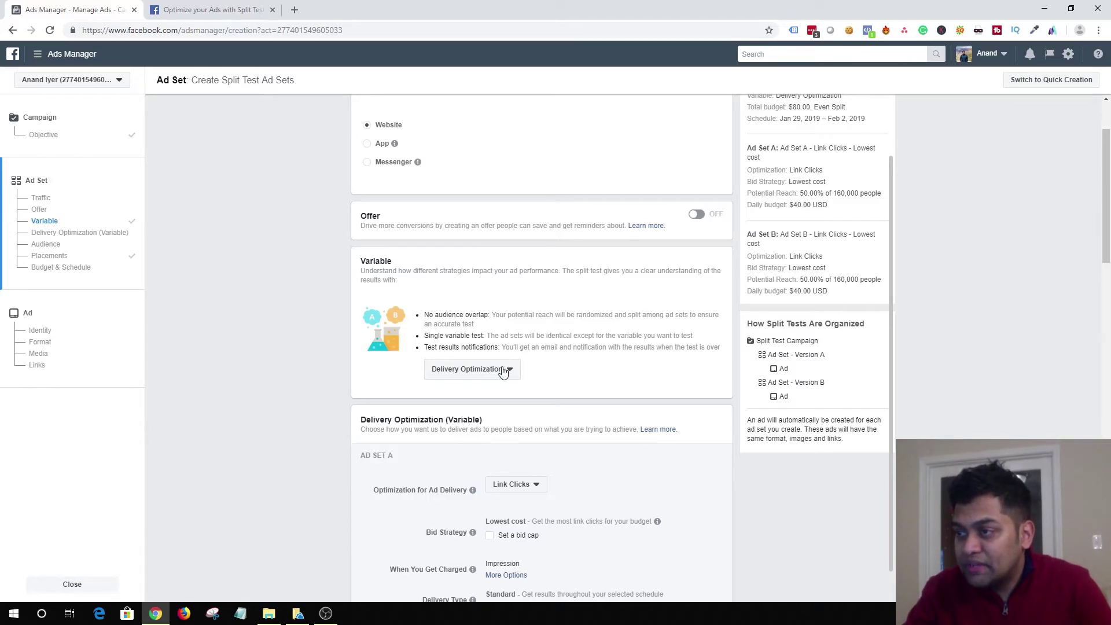
Set Ad Set A's optimization for ad delivery to Landing Page Views, keeping Link Clicks for Ad Set B.
scroll(570, 362, "down", 5)
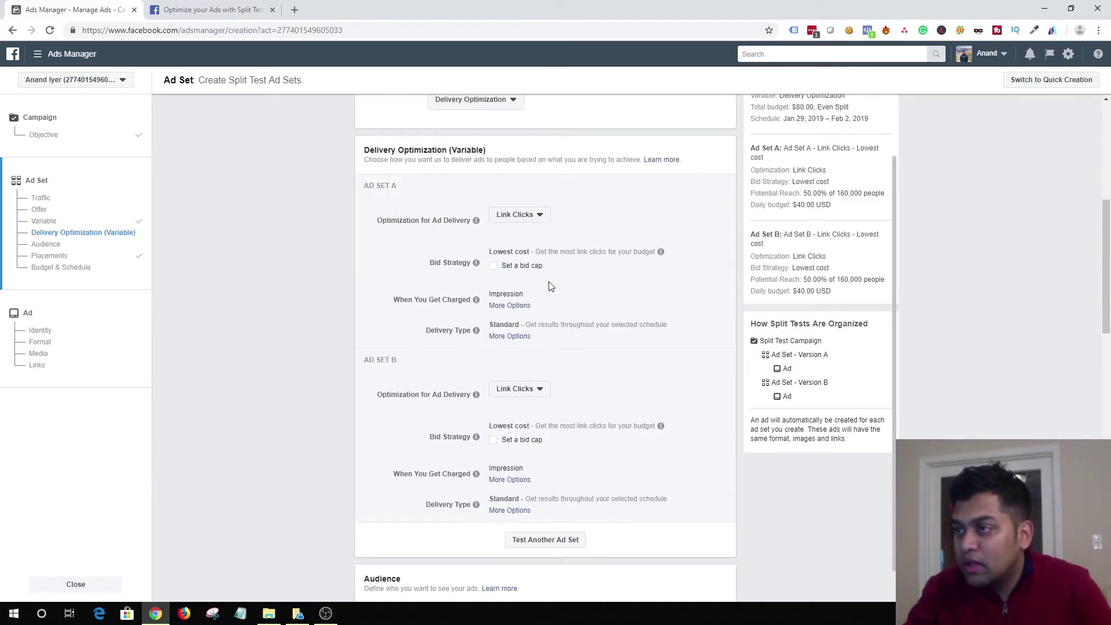
left_click(530, 222)
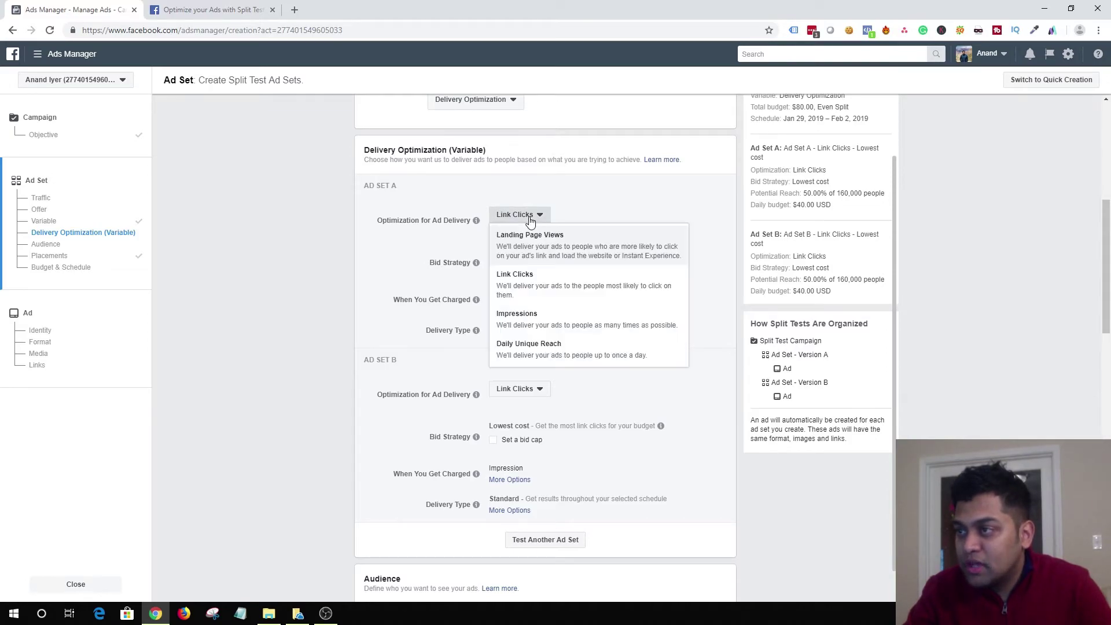
left_click(560, 255)
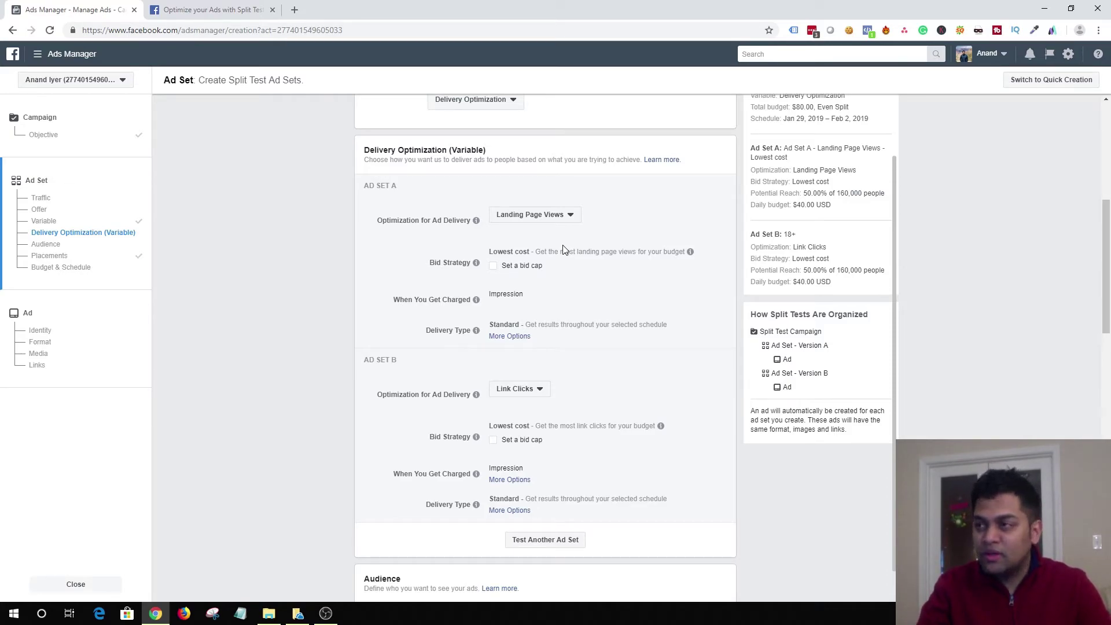
left_click(528, 218)
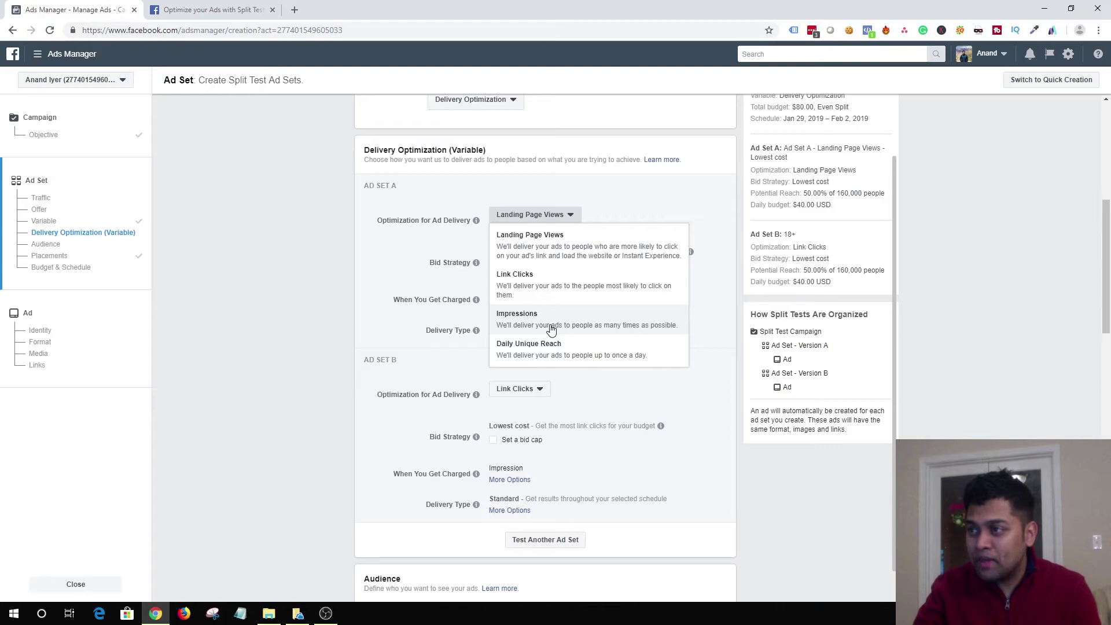
left_click(536, 254)
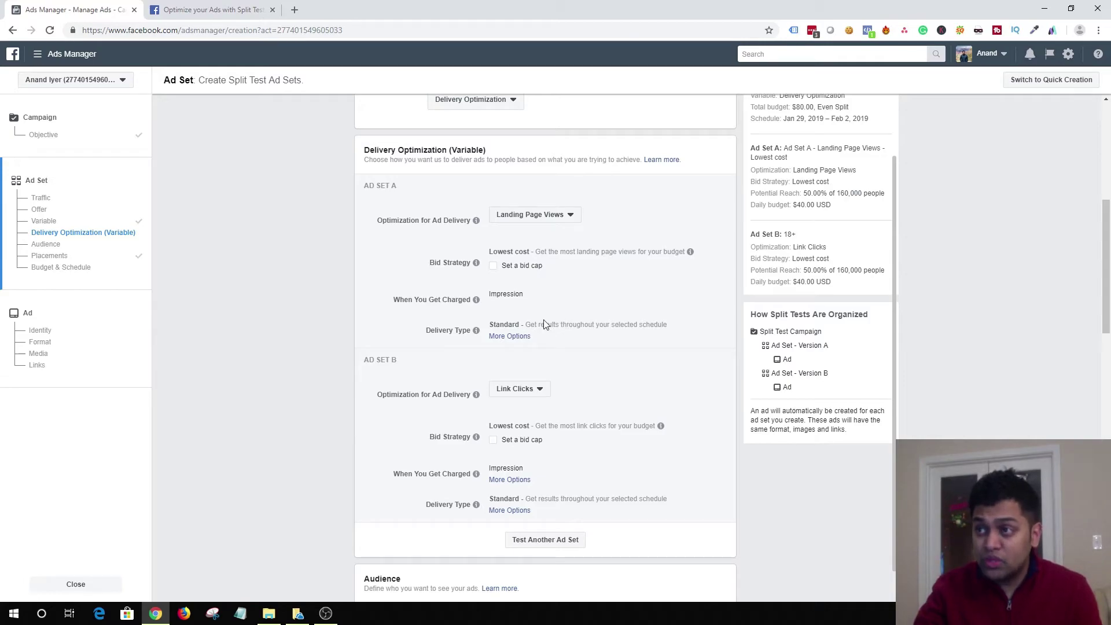
left_click_drag(363, 185, 397, 186)
left_click(377, 295)
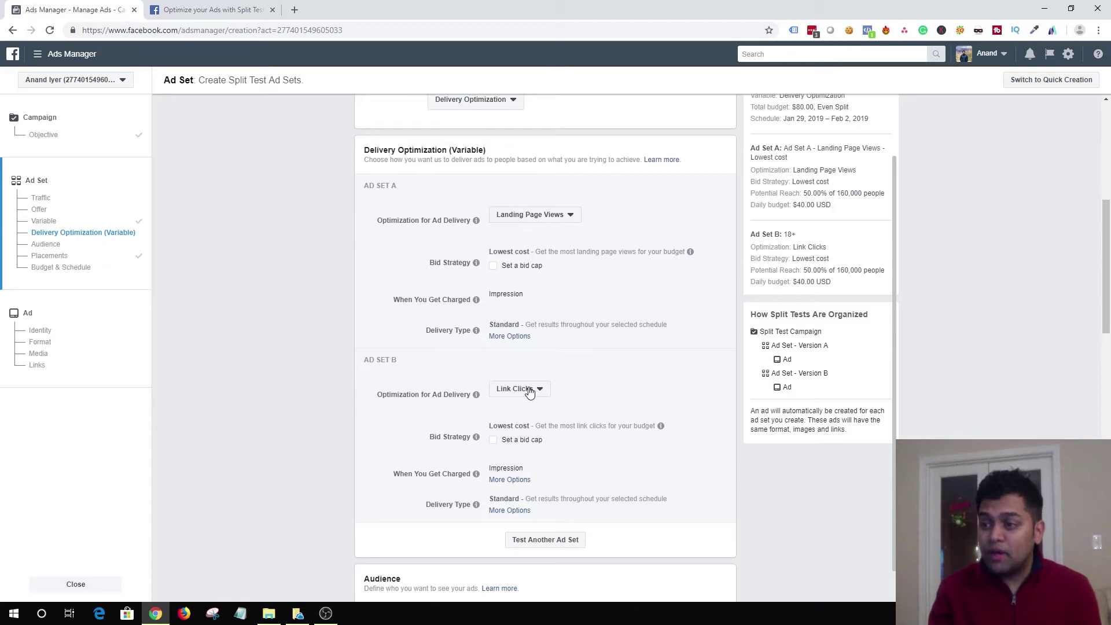
Review the shared audience, placements, and split test budget and schedule, plus the delivery optimization of both ad sets.
scroll(938, 385, "down", 5)
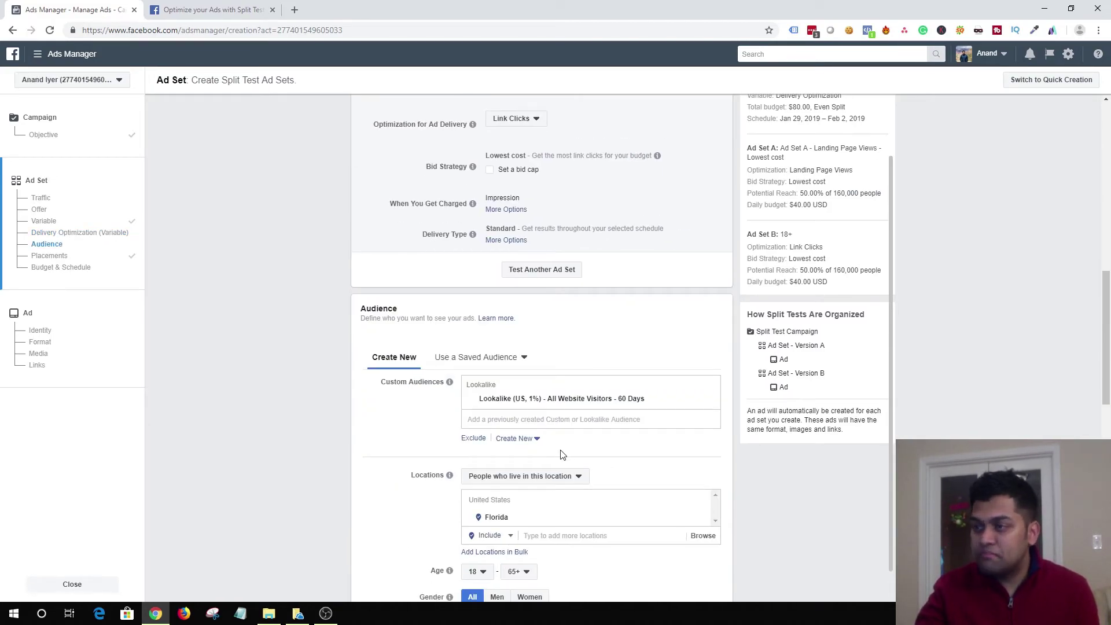
scroll(560, 454, "down", 5)
scroll(508, 297, "up", 5)
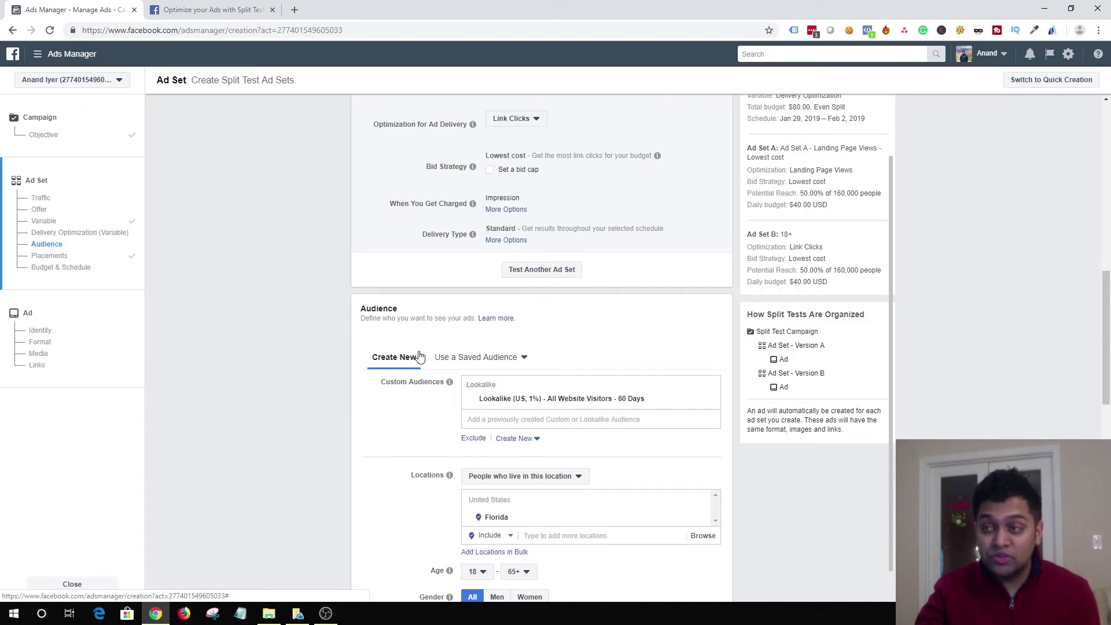
scroll(420, 356, "down", 10)
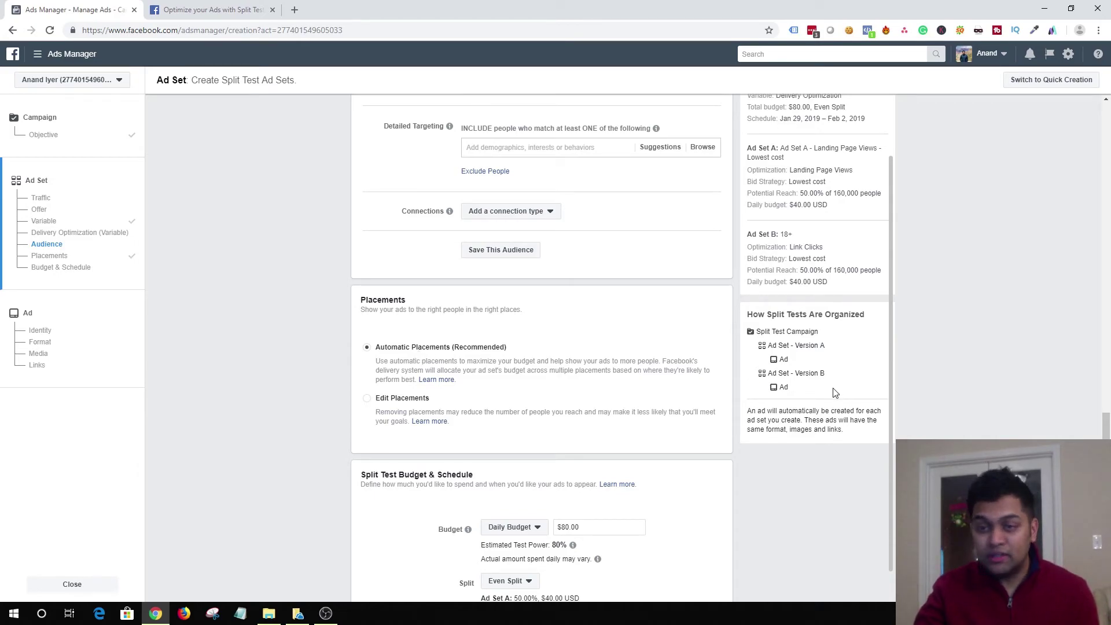
scroll(625, 405, "down", 3)
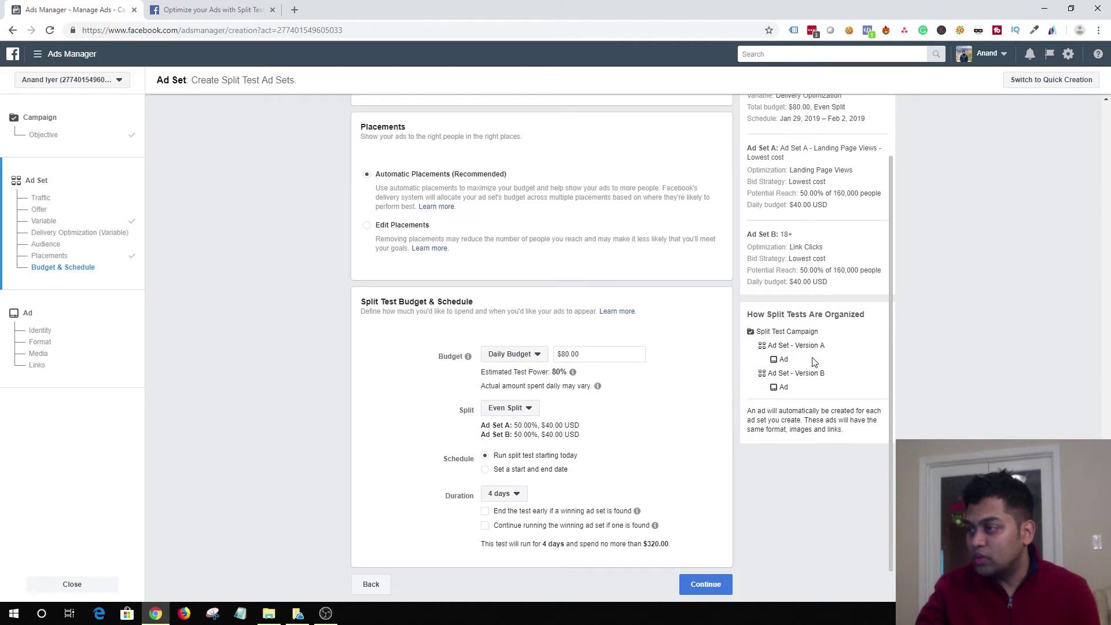
scroll(665, 443, "up", 5)
scroll(666, 444, "down", 10)
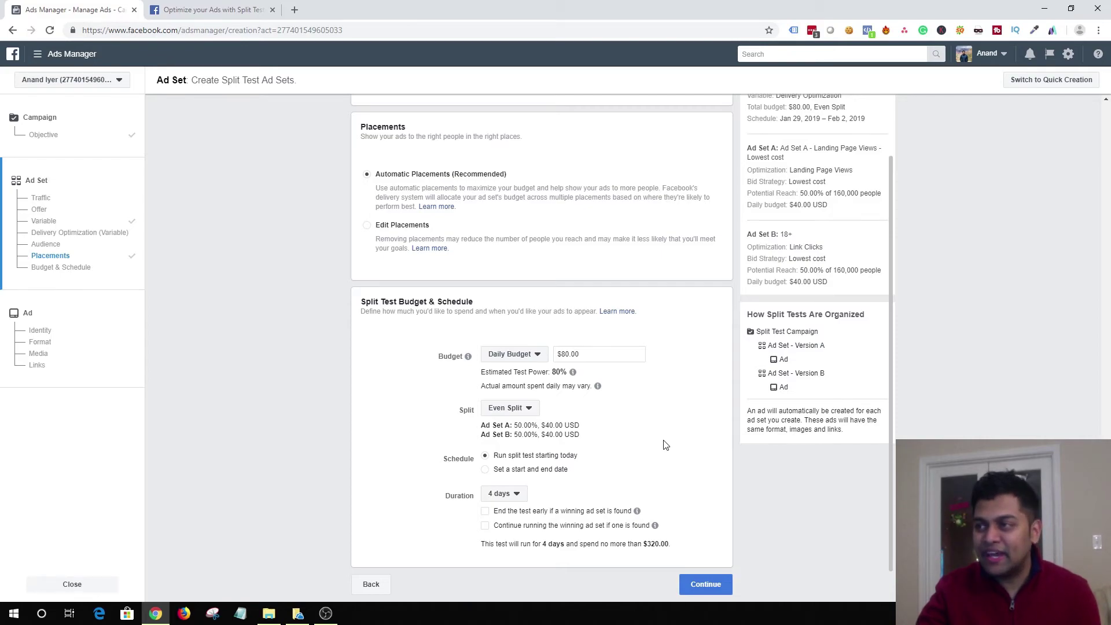
scroll(666, 444, "up", 12)
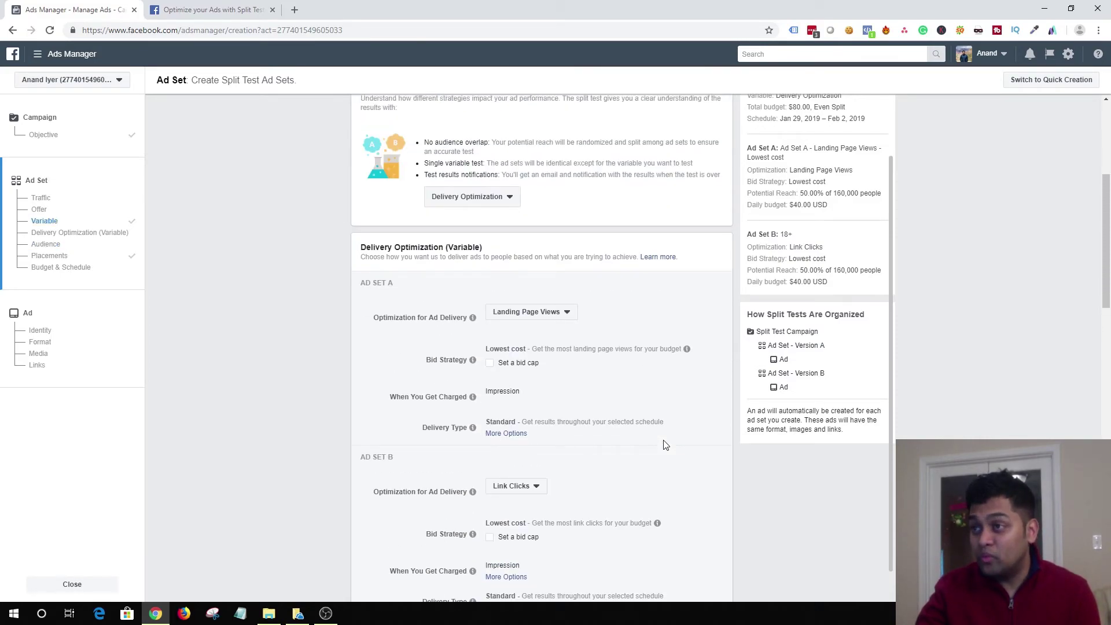
scroll(665, 444, "up", 4)
scroll(666, 444, "down", 5)
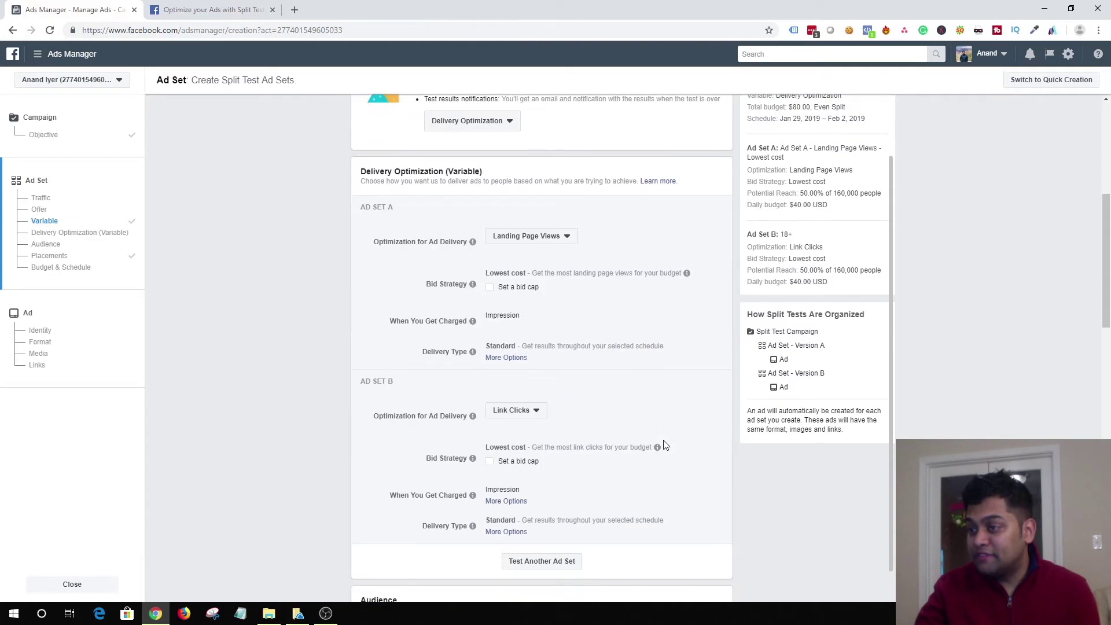
Change the split test variable to Creative.
scroll(665, 445, "up", 5)
left_click(490, 394)
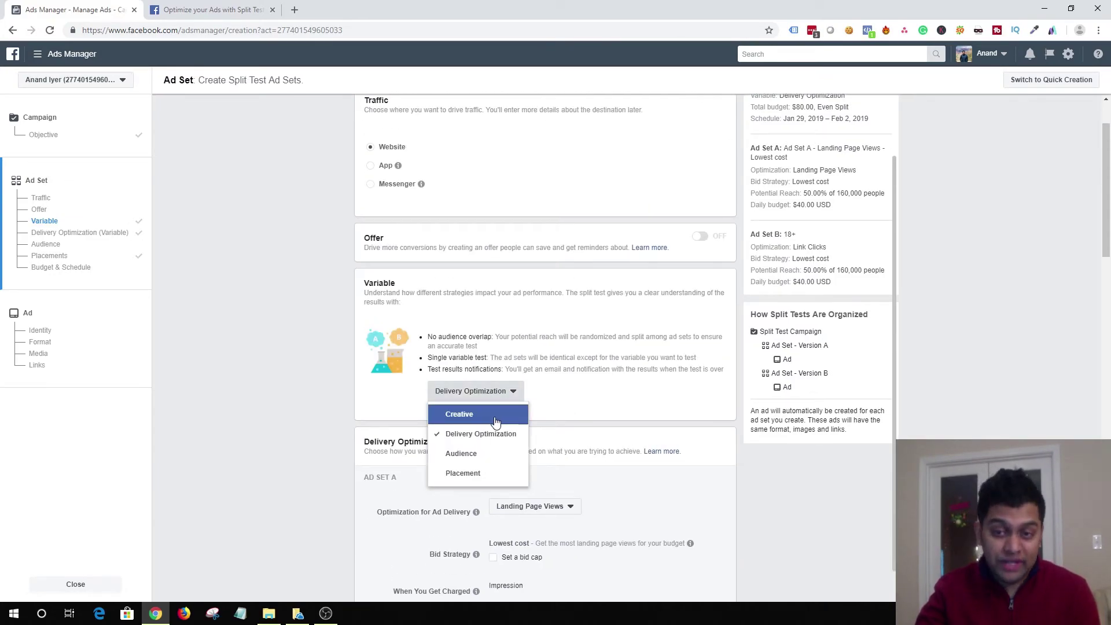
left_click(496, 418)
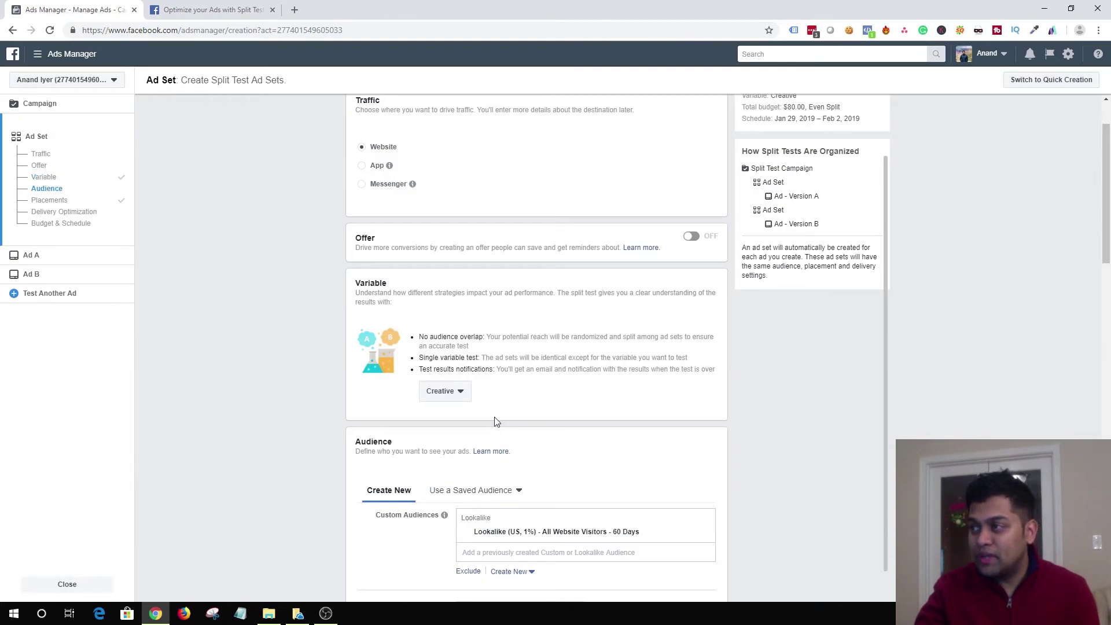
Check the creative test's audience, delivery, budget and schedule settings, and continue to the setup of Ad A.
scroll(494, 421, "down", 5)
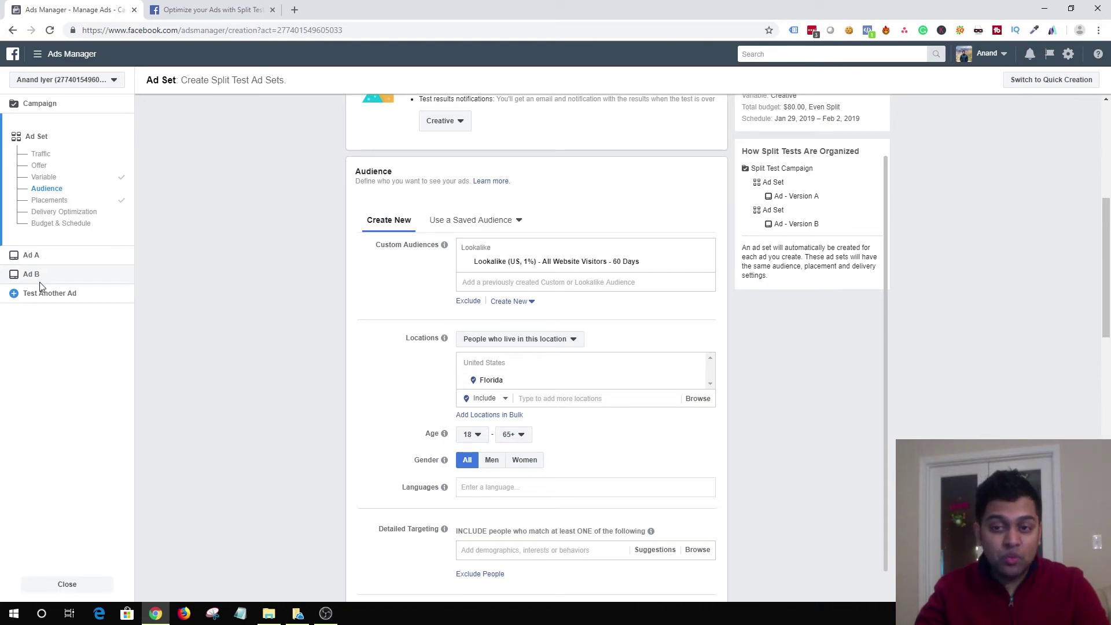
mouse_move(409, 240)
scroll(508, 270, "down", 13)
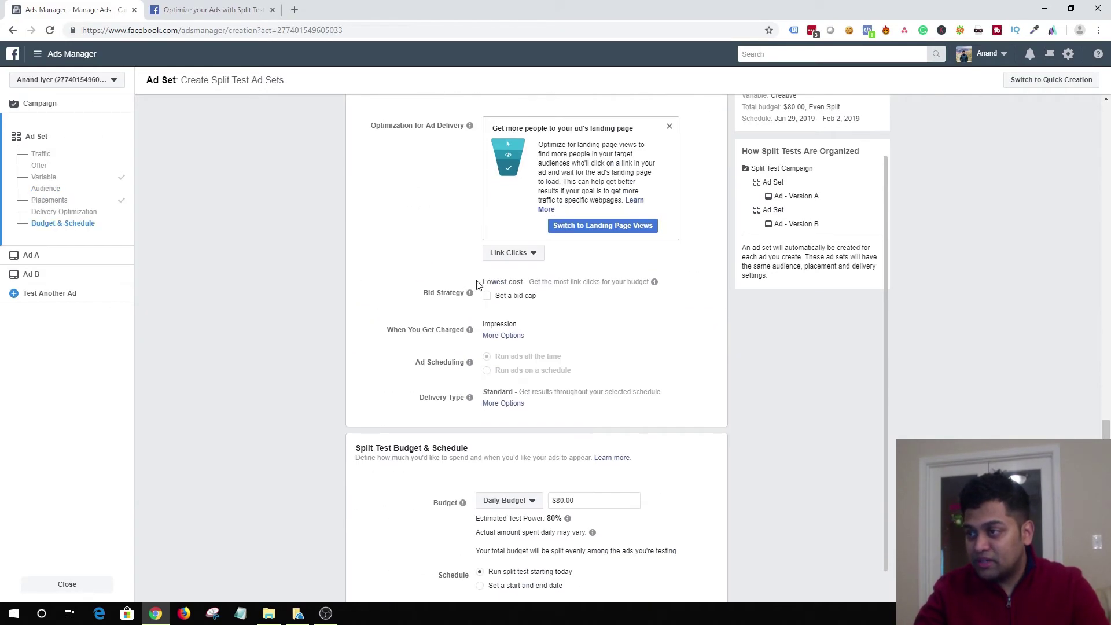
scroll(484, 326, "down", 2)
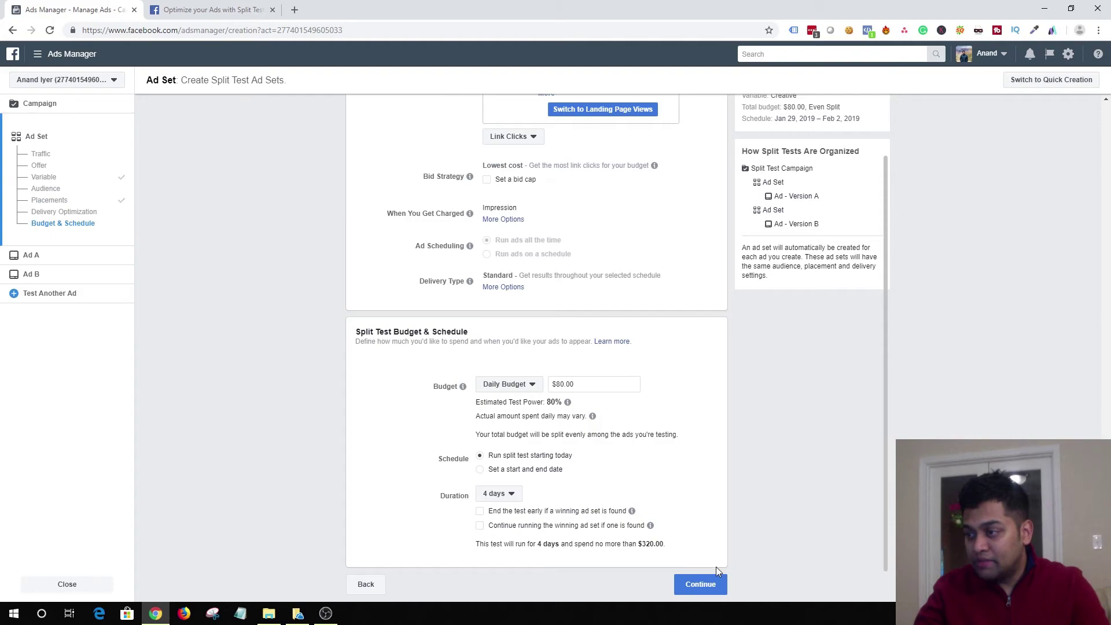
left_click(690, 590)
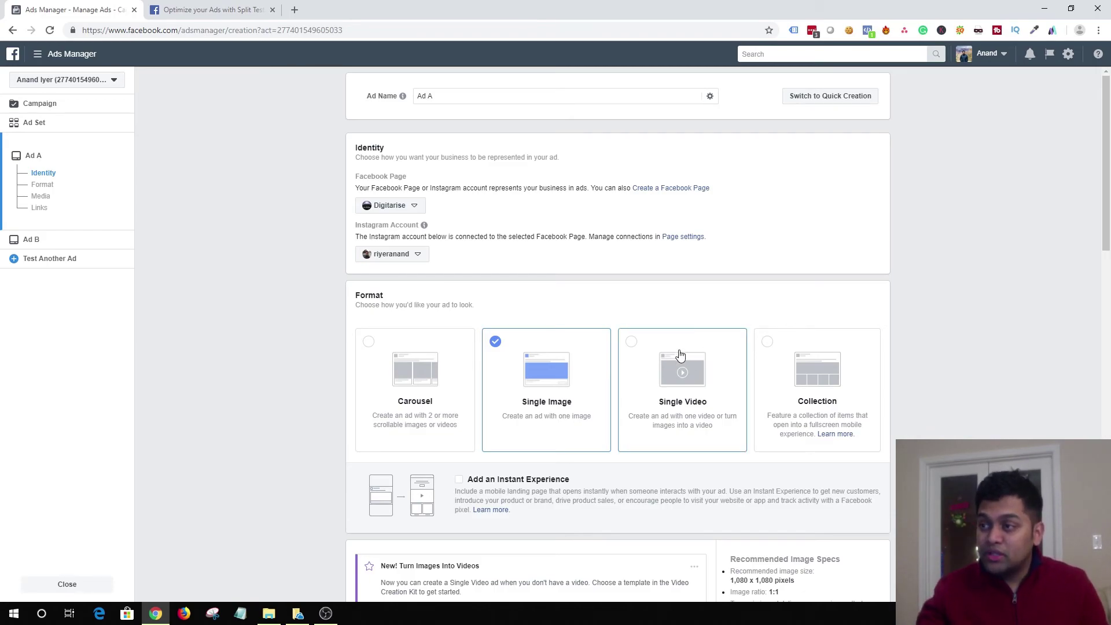
Examine Ad A's format, image and link settings, including the call-to-action choices, advanced options and conversion tracking.
scroll(505, 363, "down", 6)
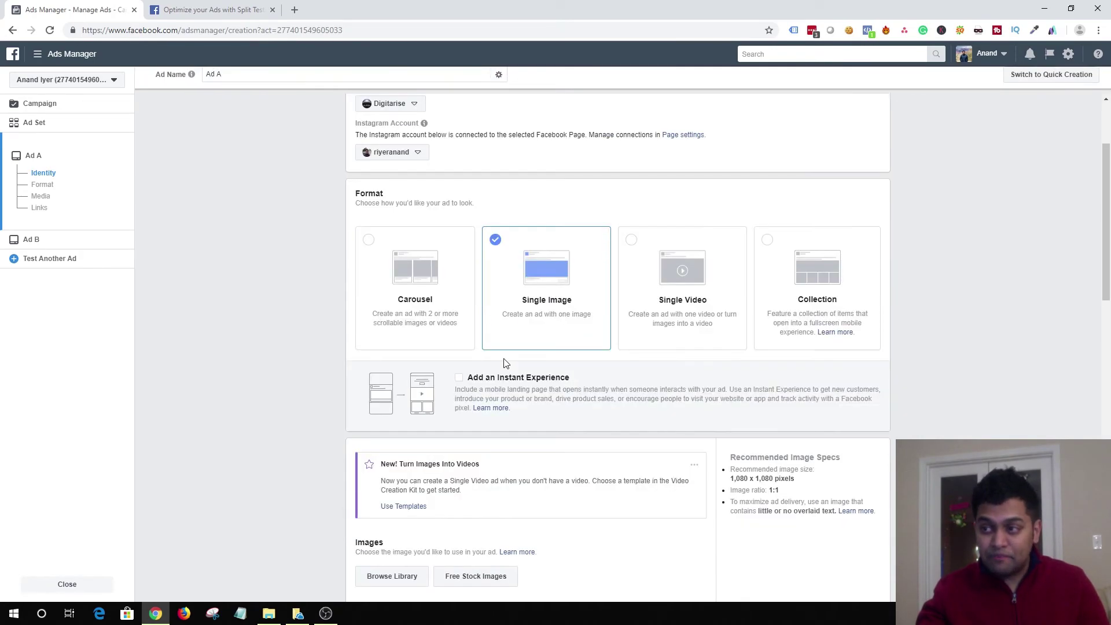
scroll(505, 363, "down", 4)
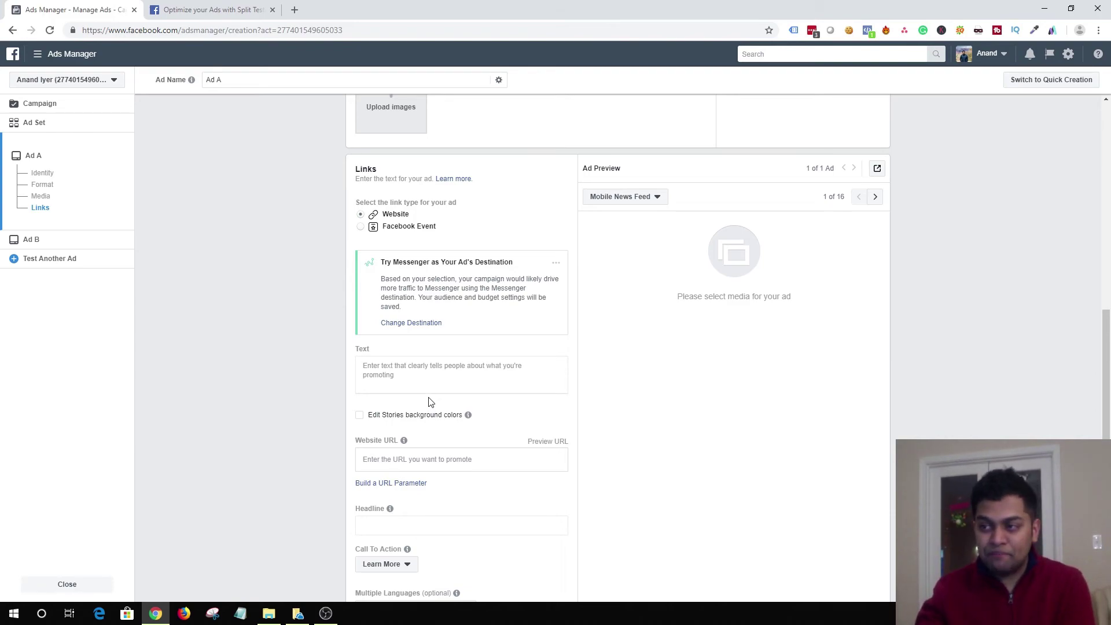
scroll(429, 403, "down", 5)
left_click(391, 301)
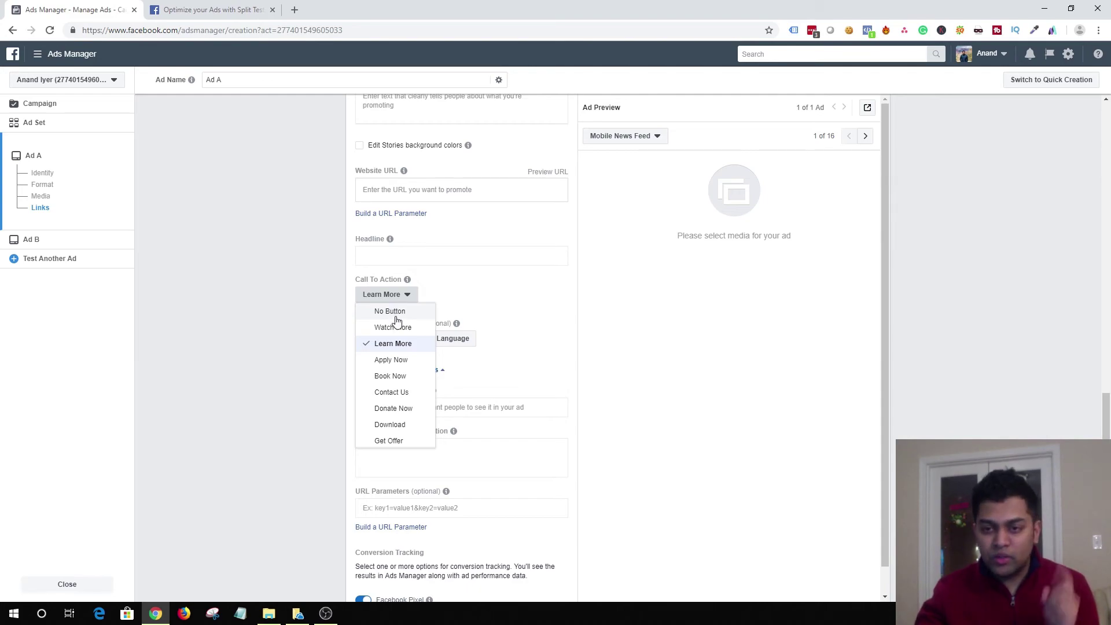
left_click(309, 357)
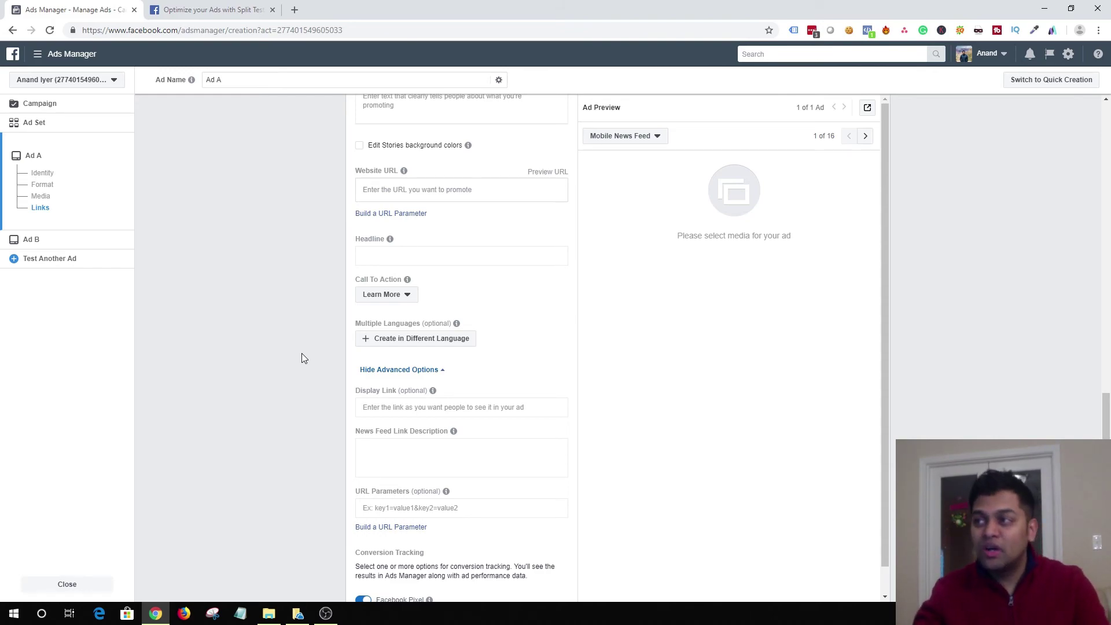
scroll(300, 353, "up", 15)
scroll(501, 311, "down", 10)
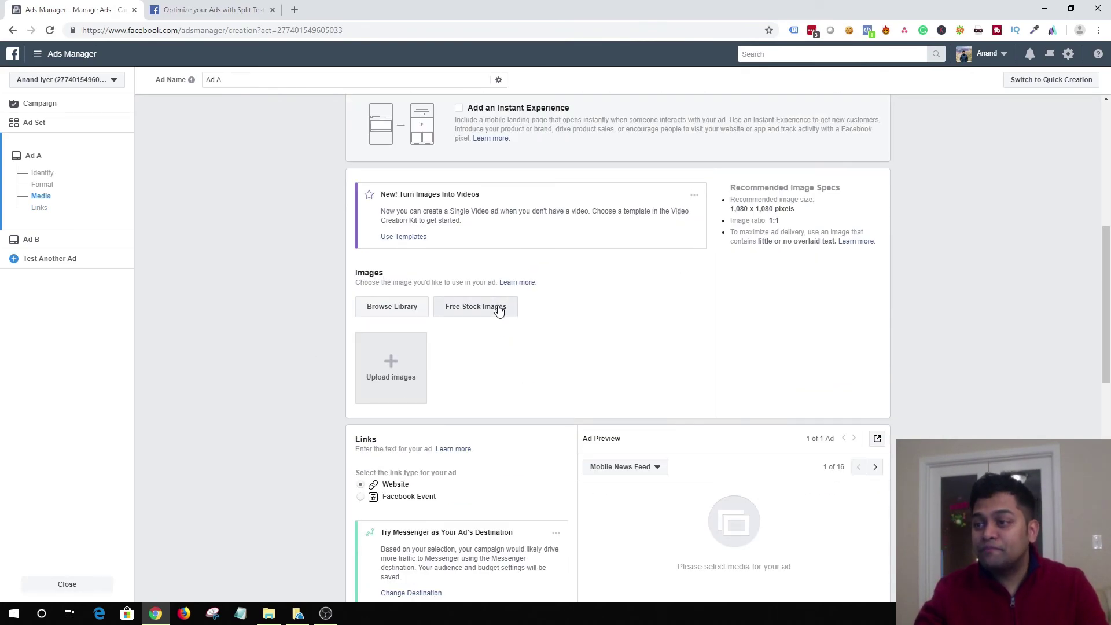
scroll(408, 368, "down", 5)
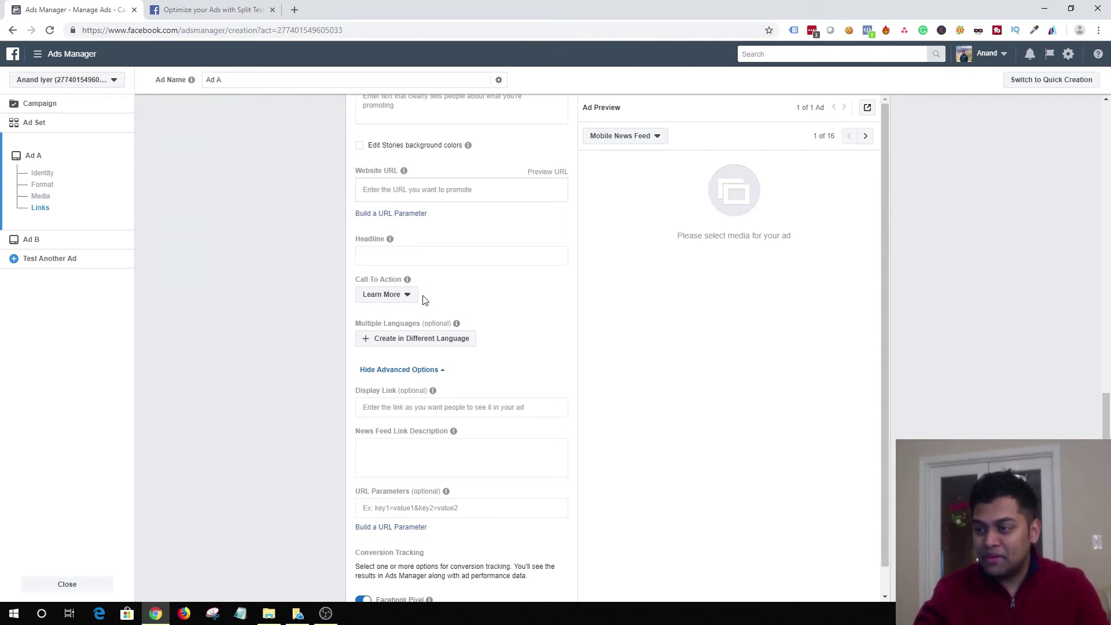
scroll(423, 299, "down", 3)
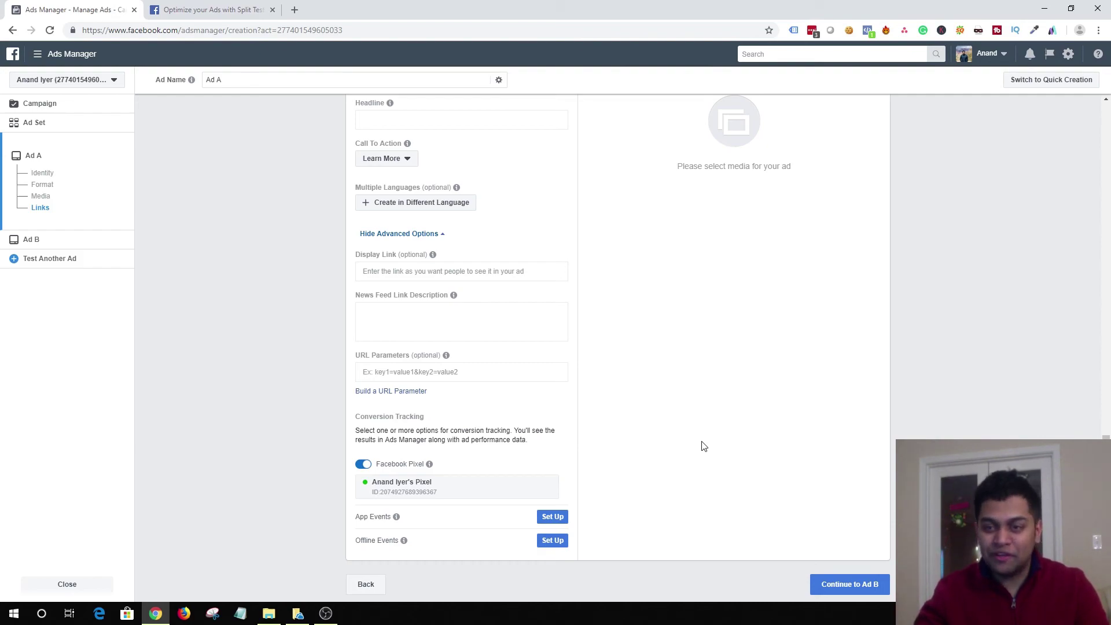
scroll(694, 443, "up", 9)
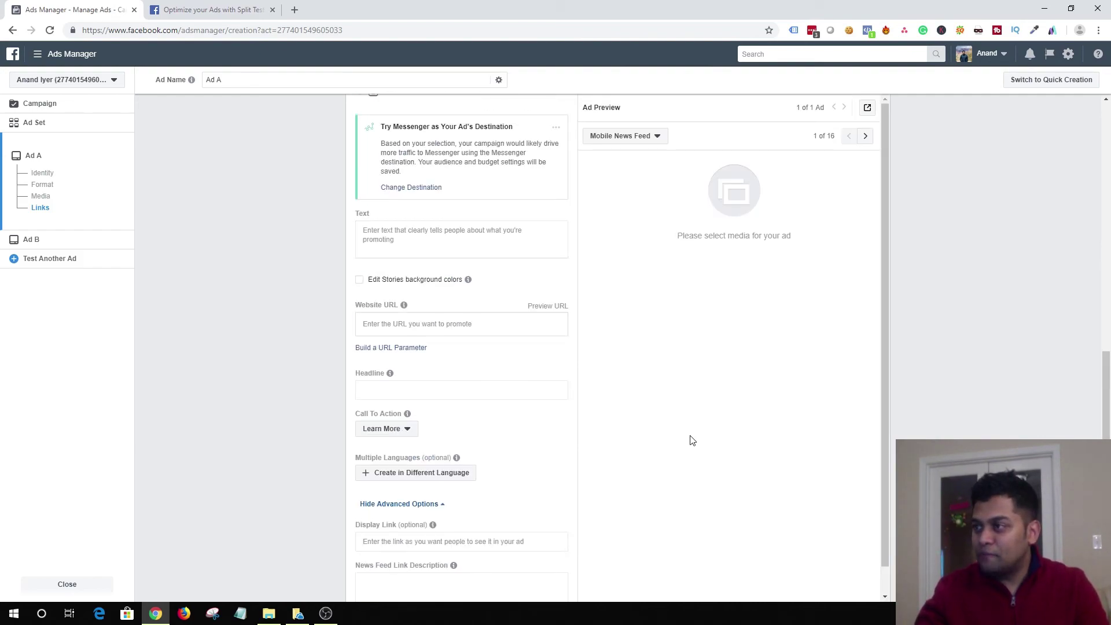
scroll(692, 443, "up", 5)
scroll(689, 443, "up", 4)
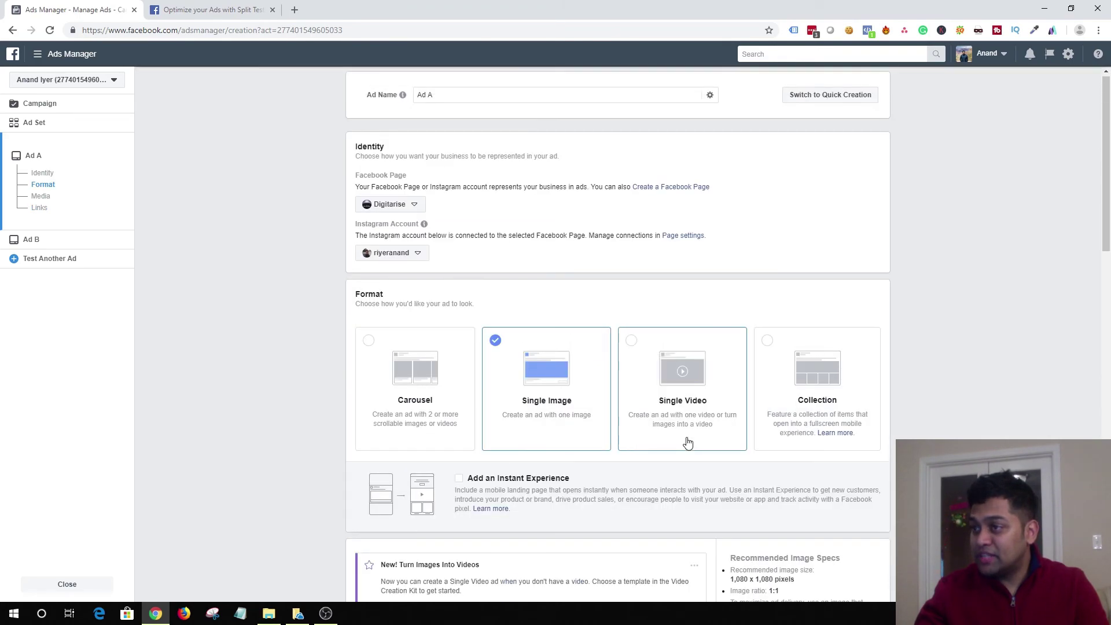